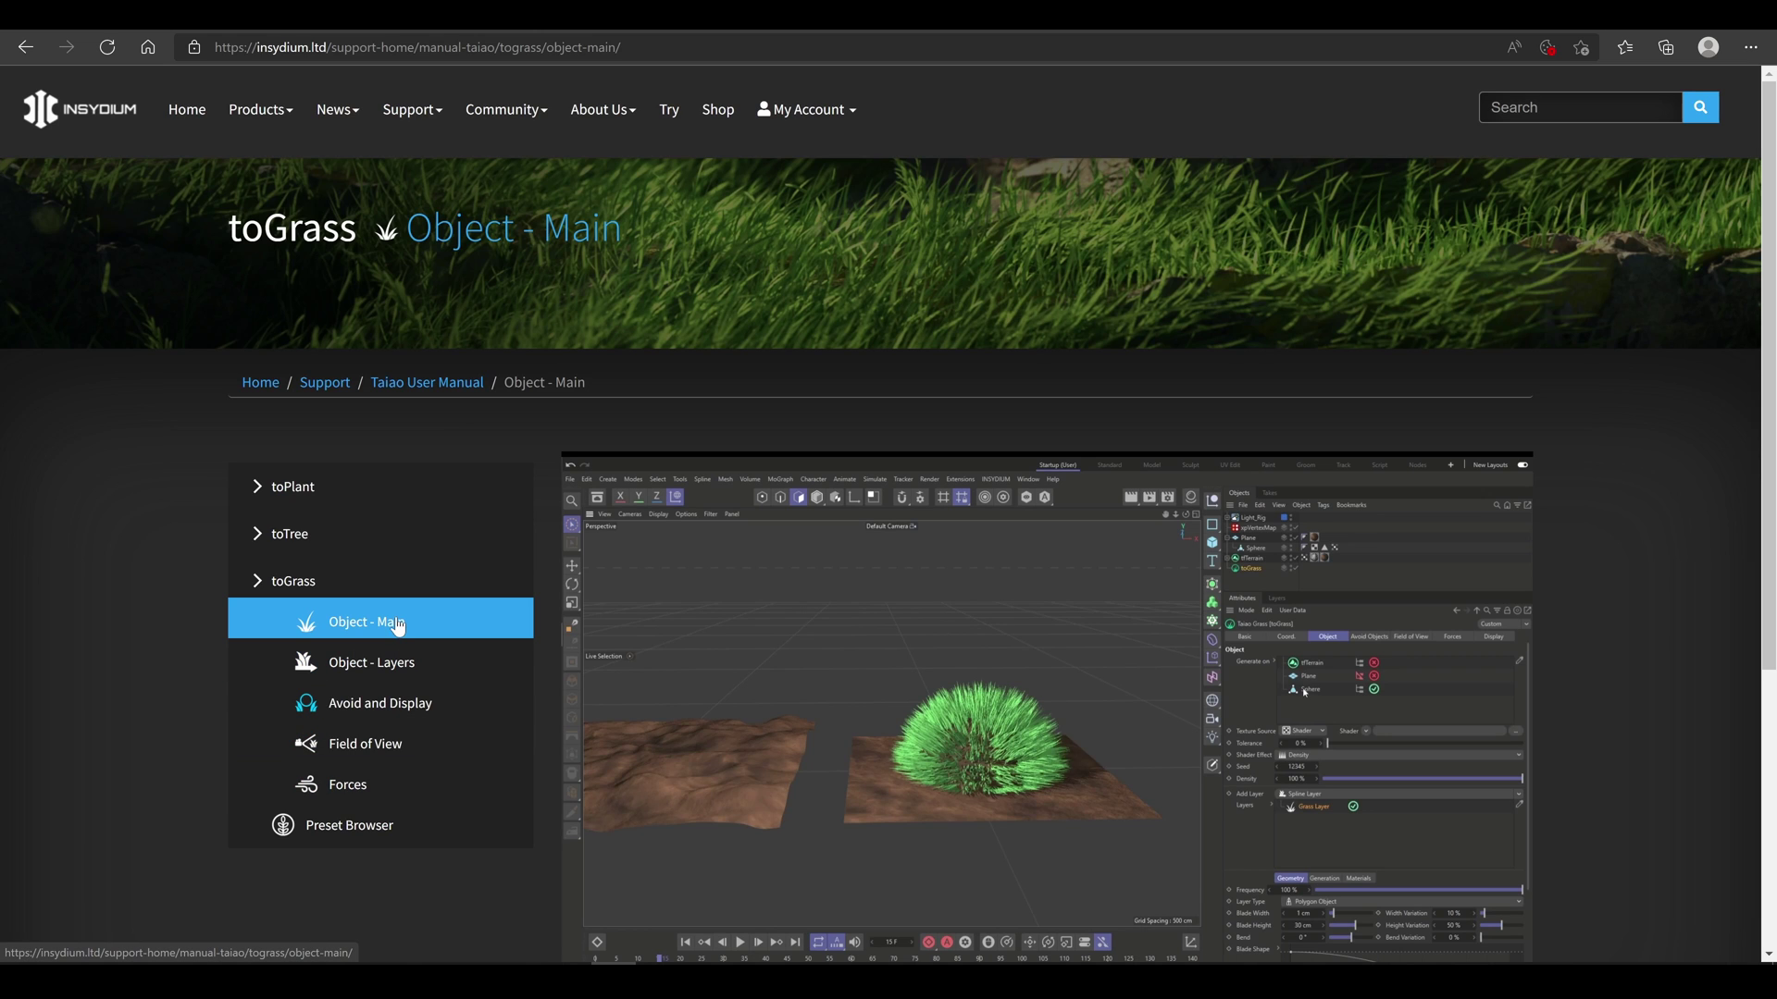
- Scroll the toGrass Object - Main manual page down to its video
mouse_move(801, 644)
scroll(801, 637, "down", 2)
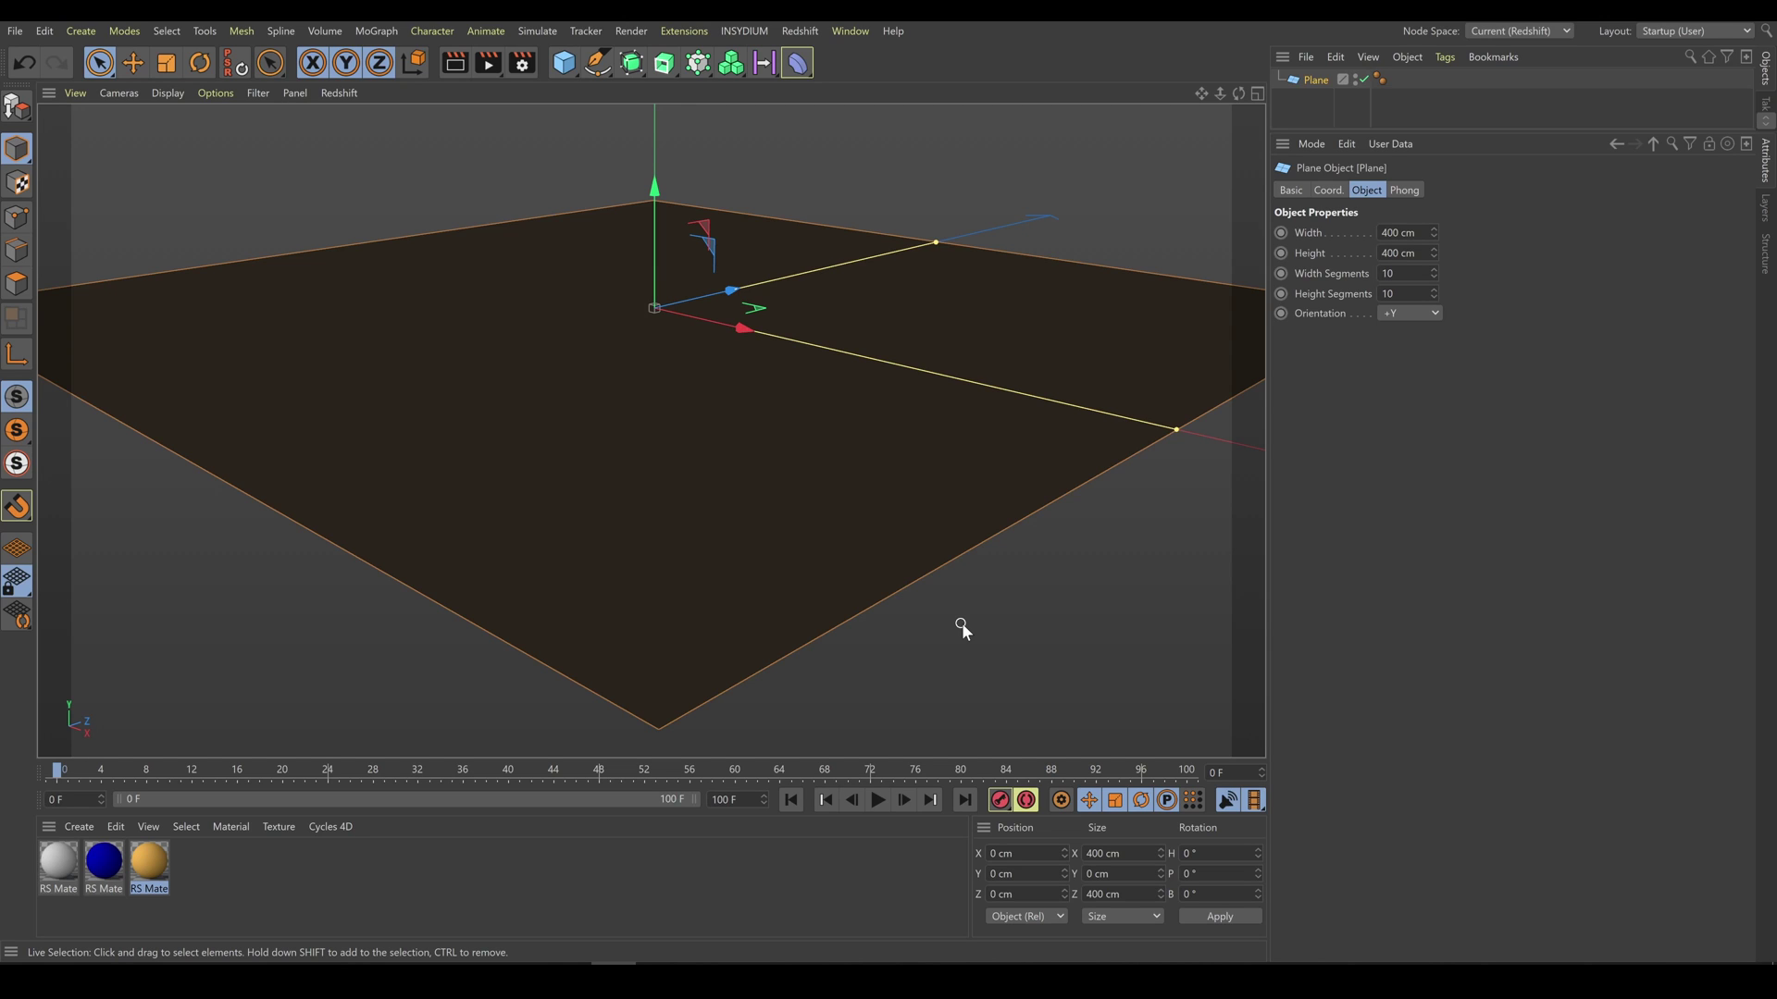
- Create a toGrass object from the INSYDIUM > Taiao menu
left_click(750, 29)
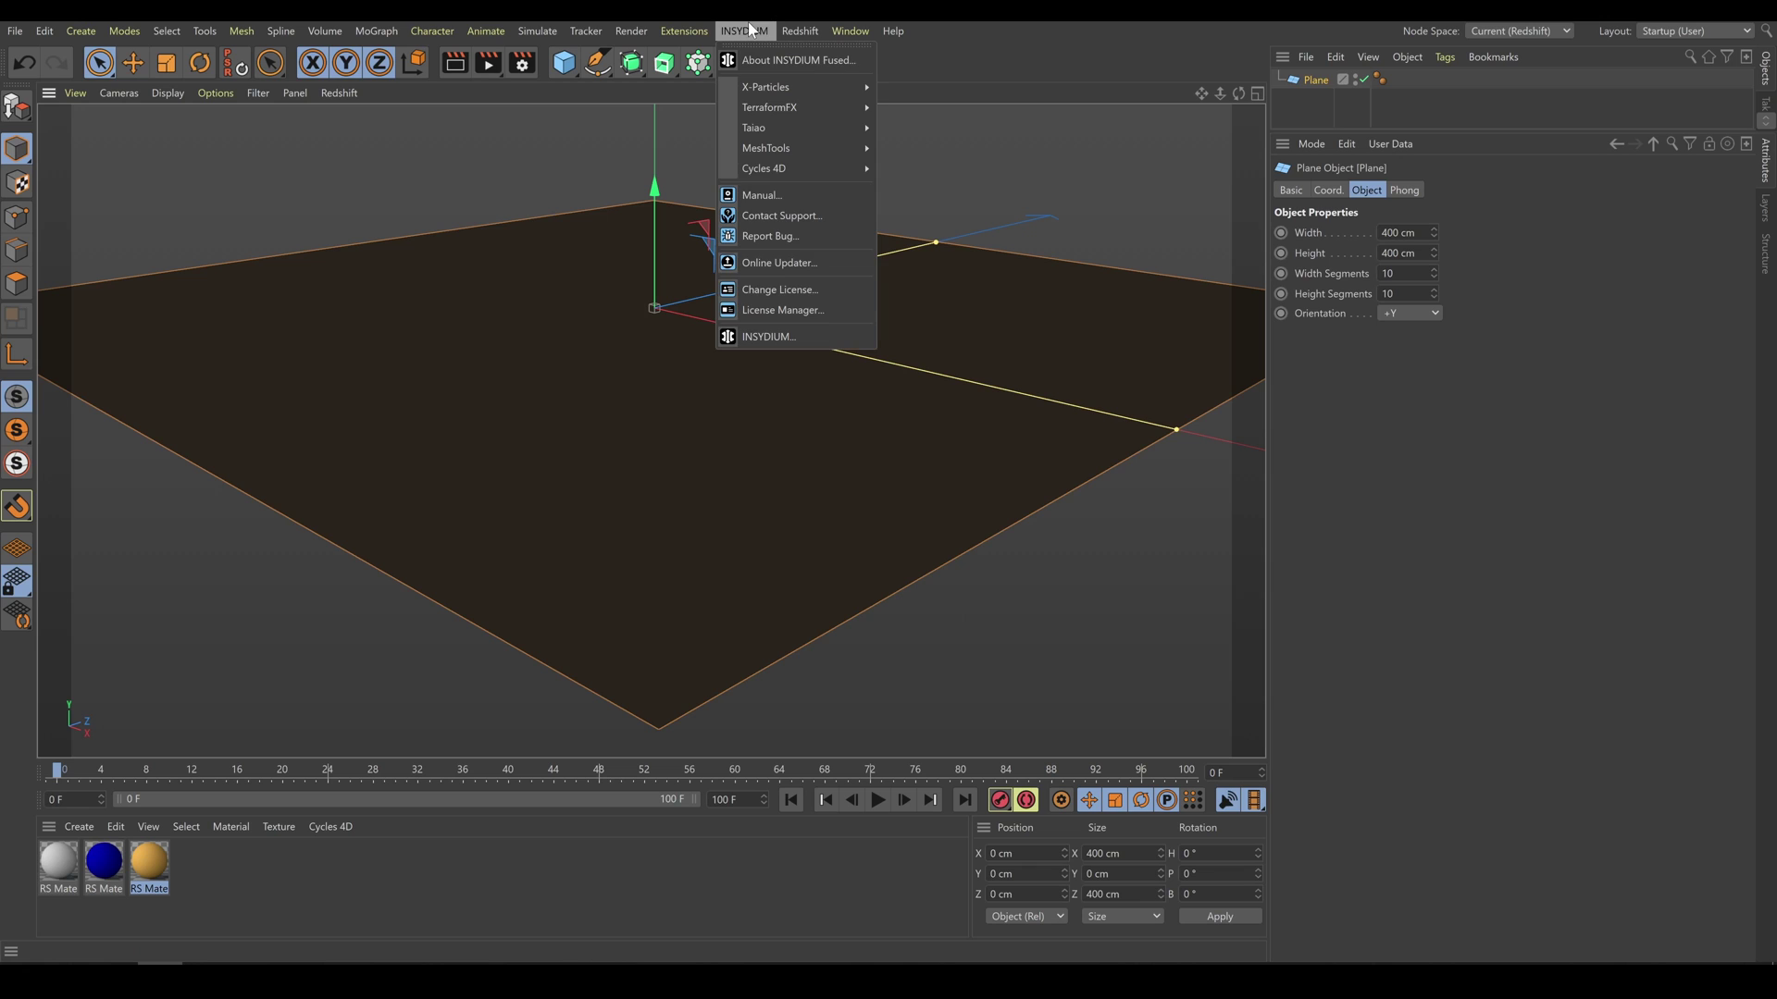
mouse_move(751, 135)
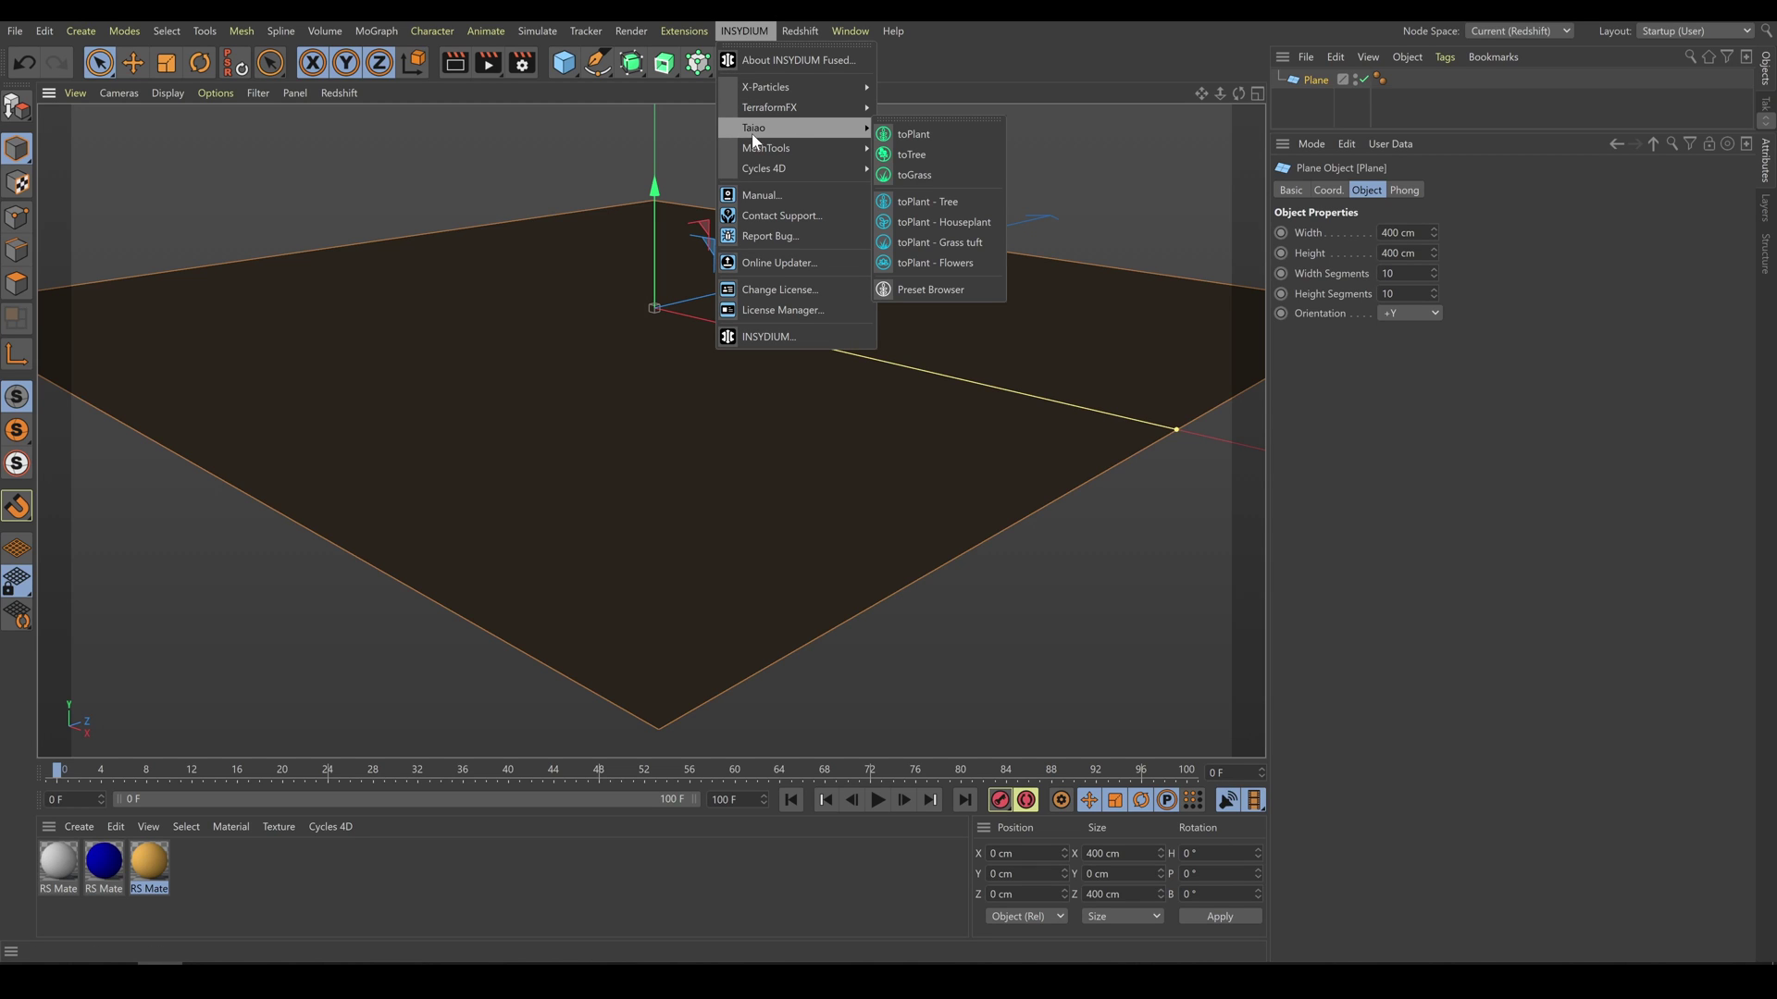
left_click(950, 179)
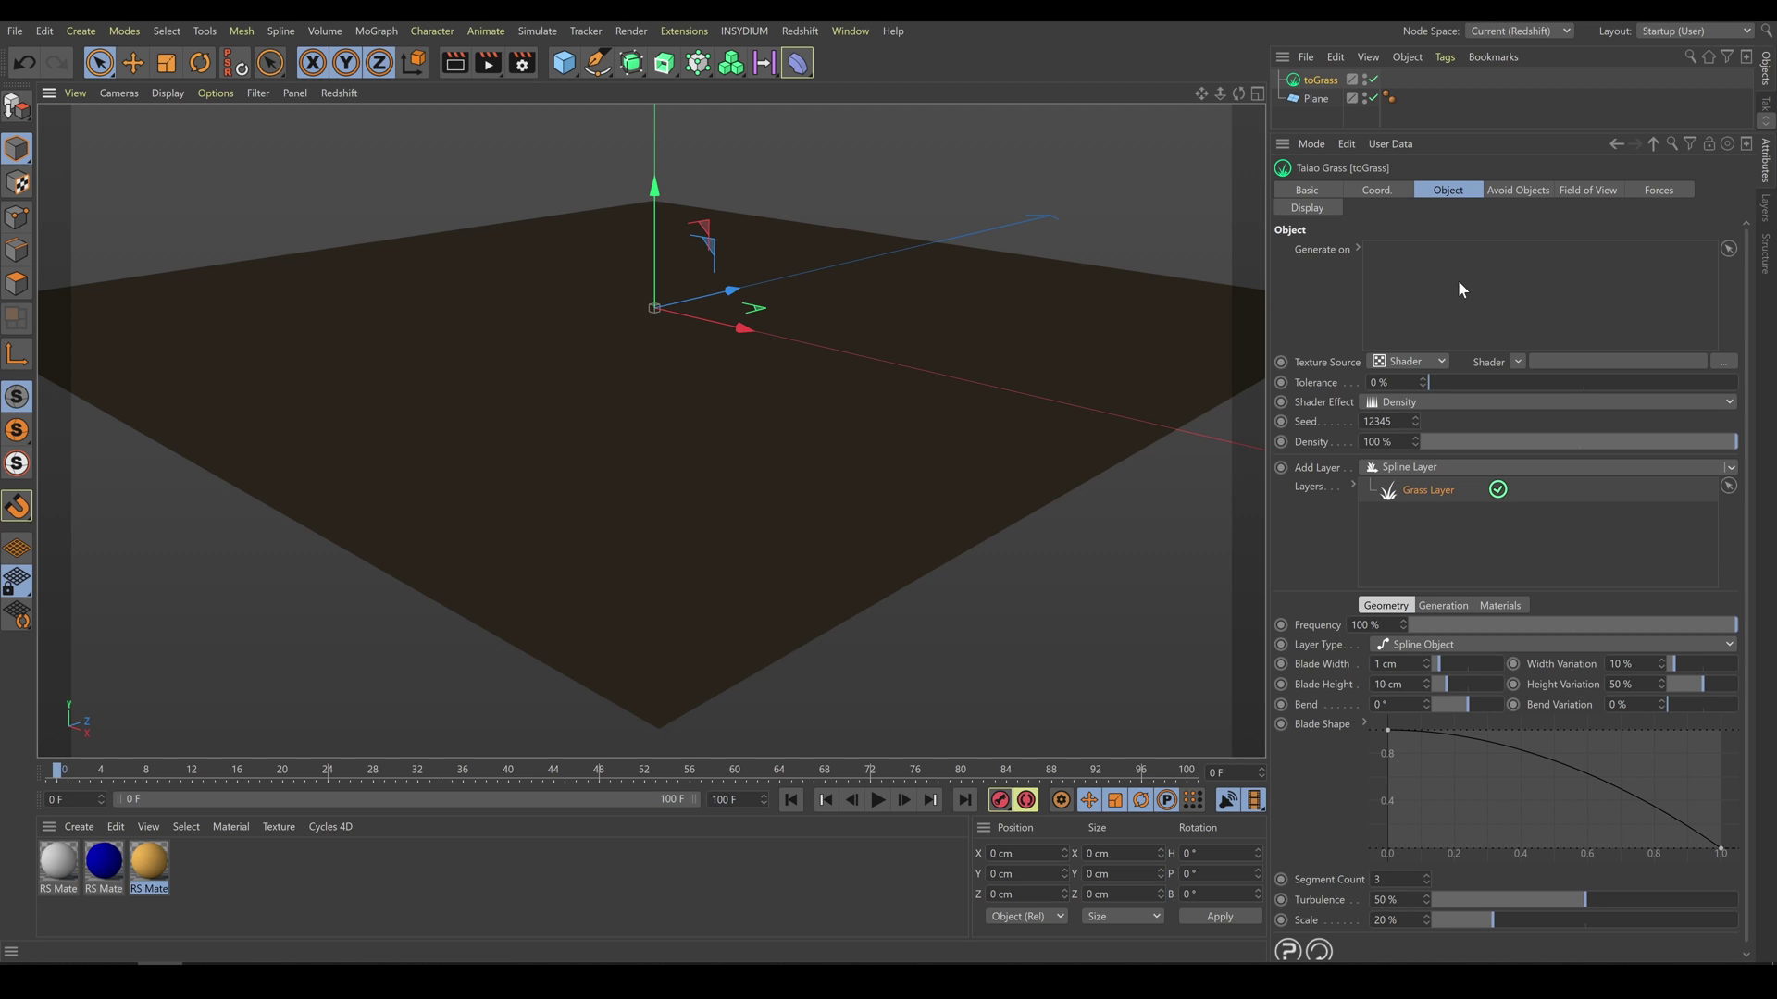
- Grow the grass on the Plane and set its Layer Type to Polygon Object
left_click_drag(1318, 98, 1402, 263)
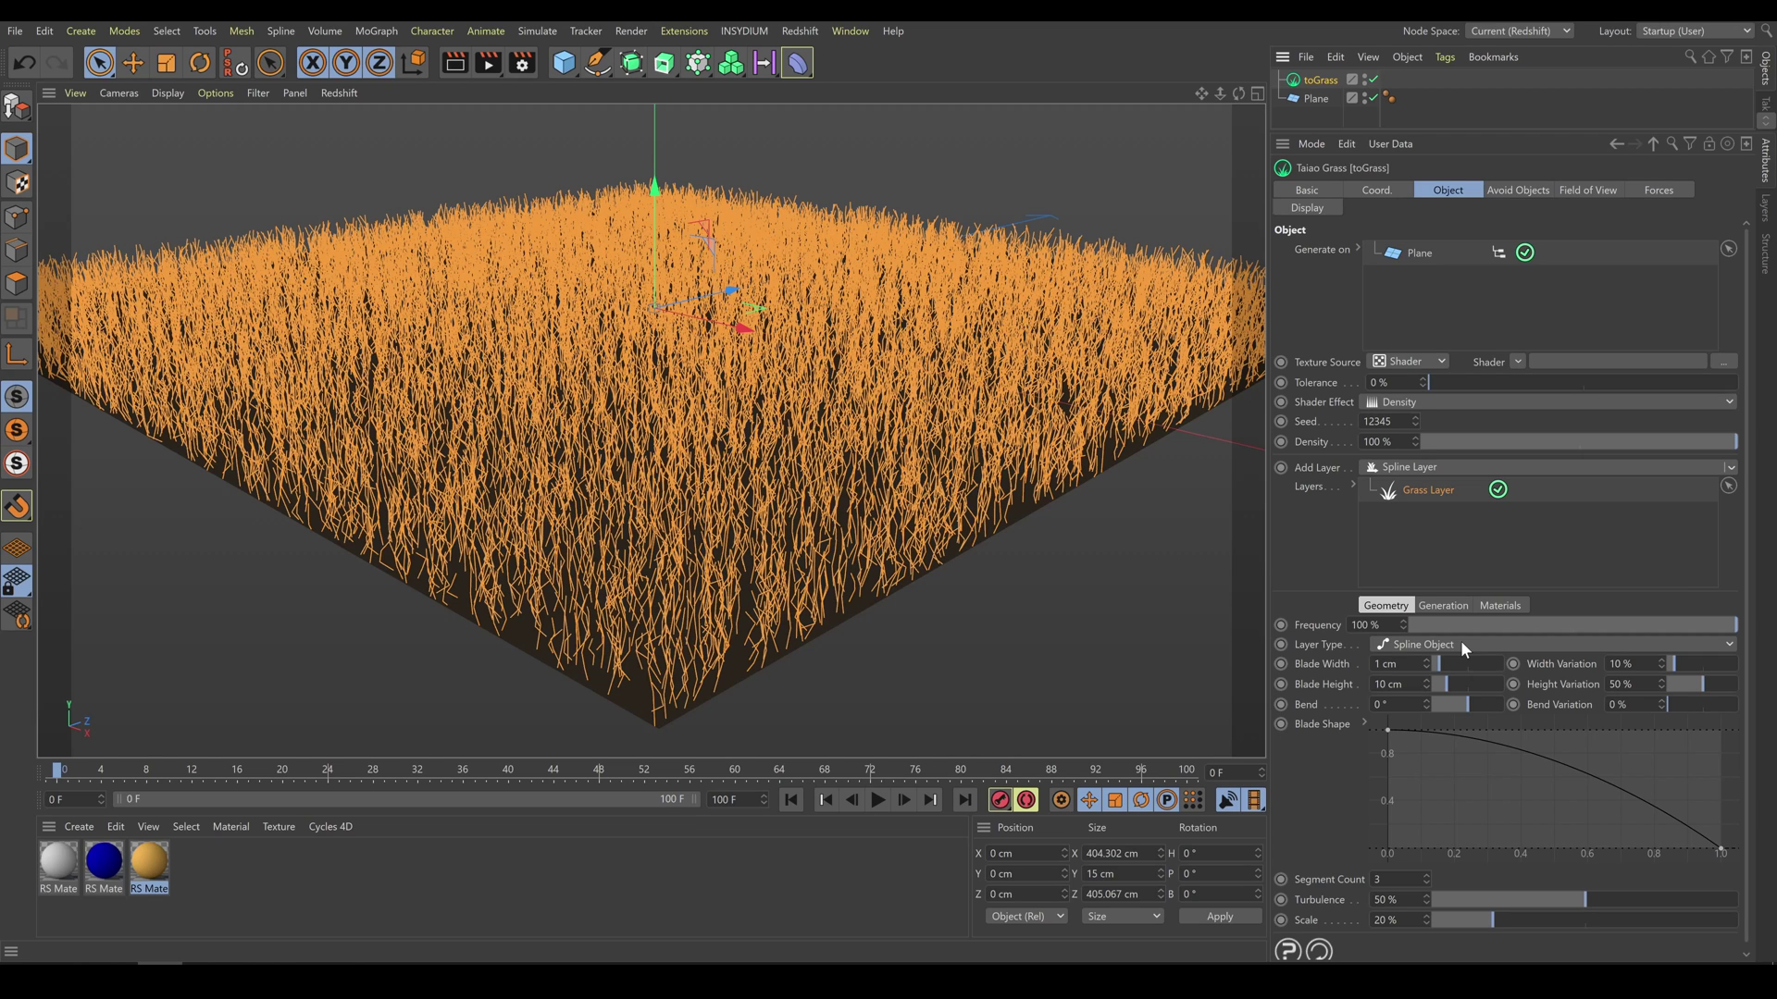
left_click(1732, 643)
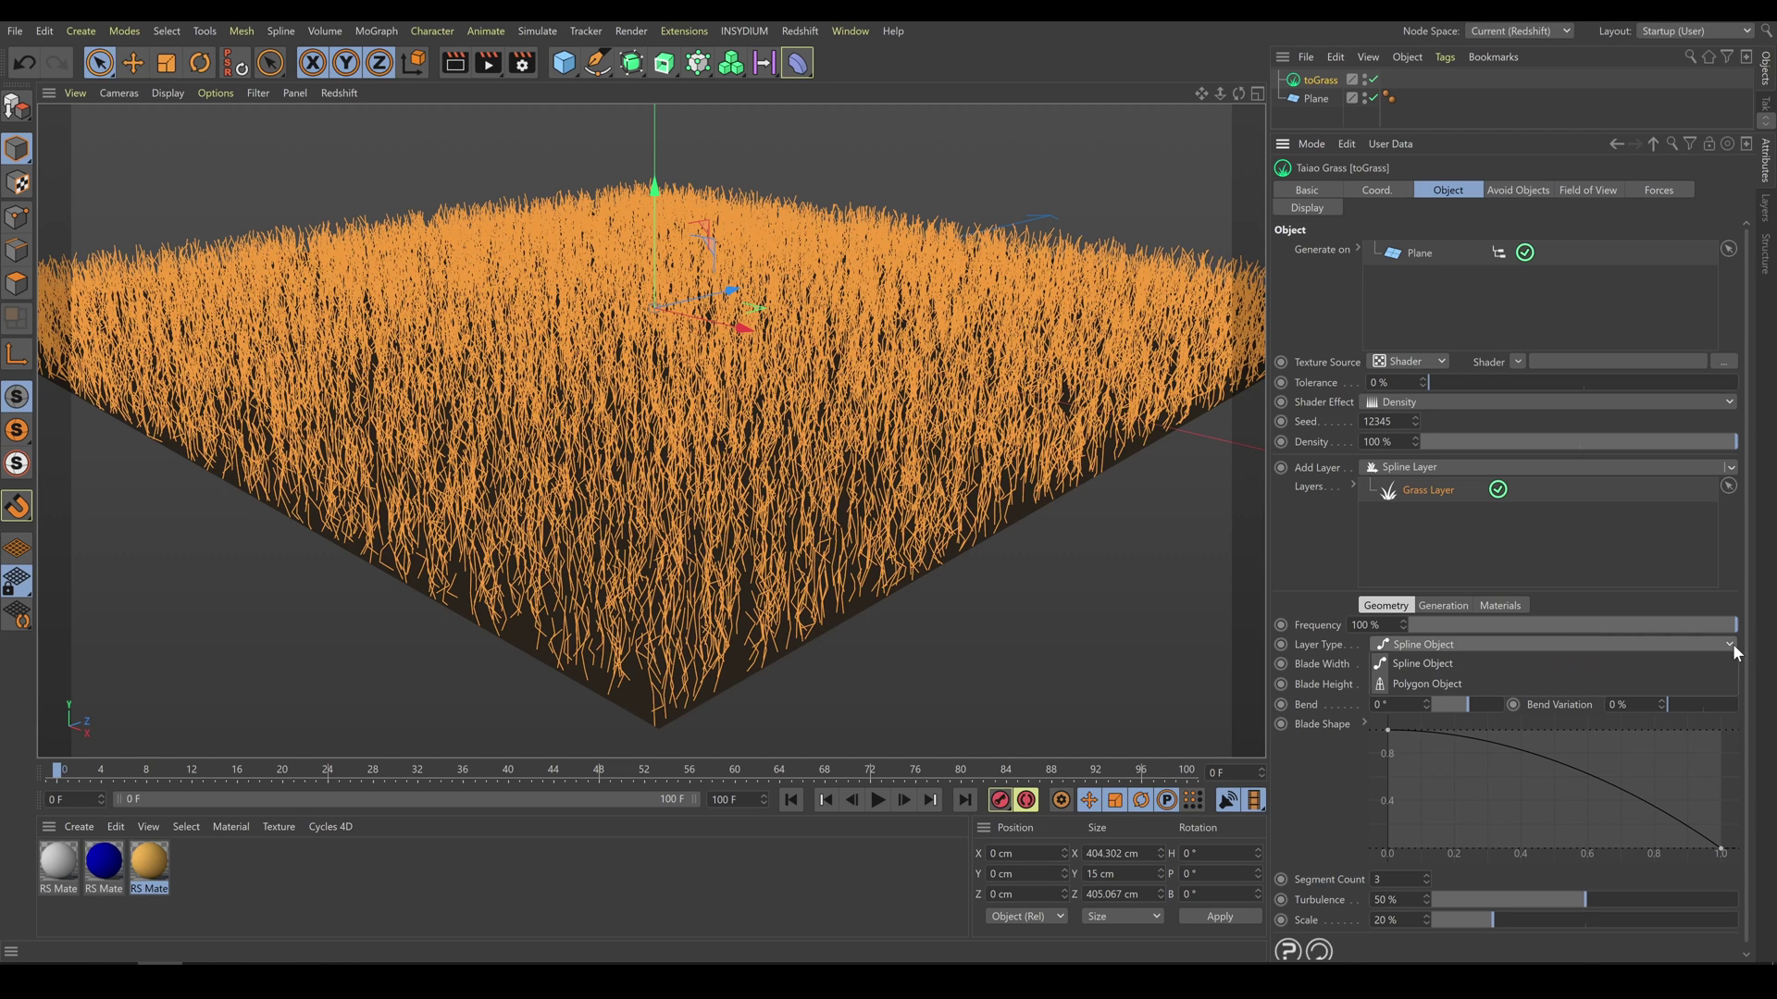
left_click(1444, 682)
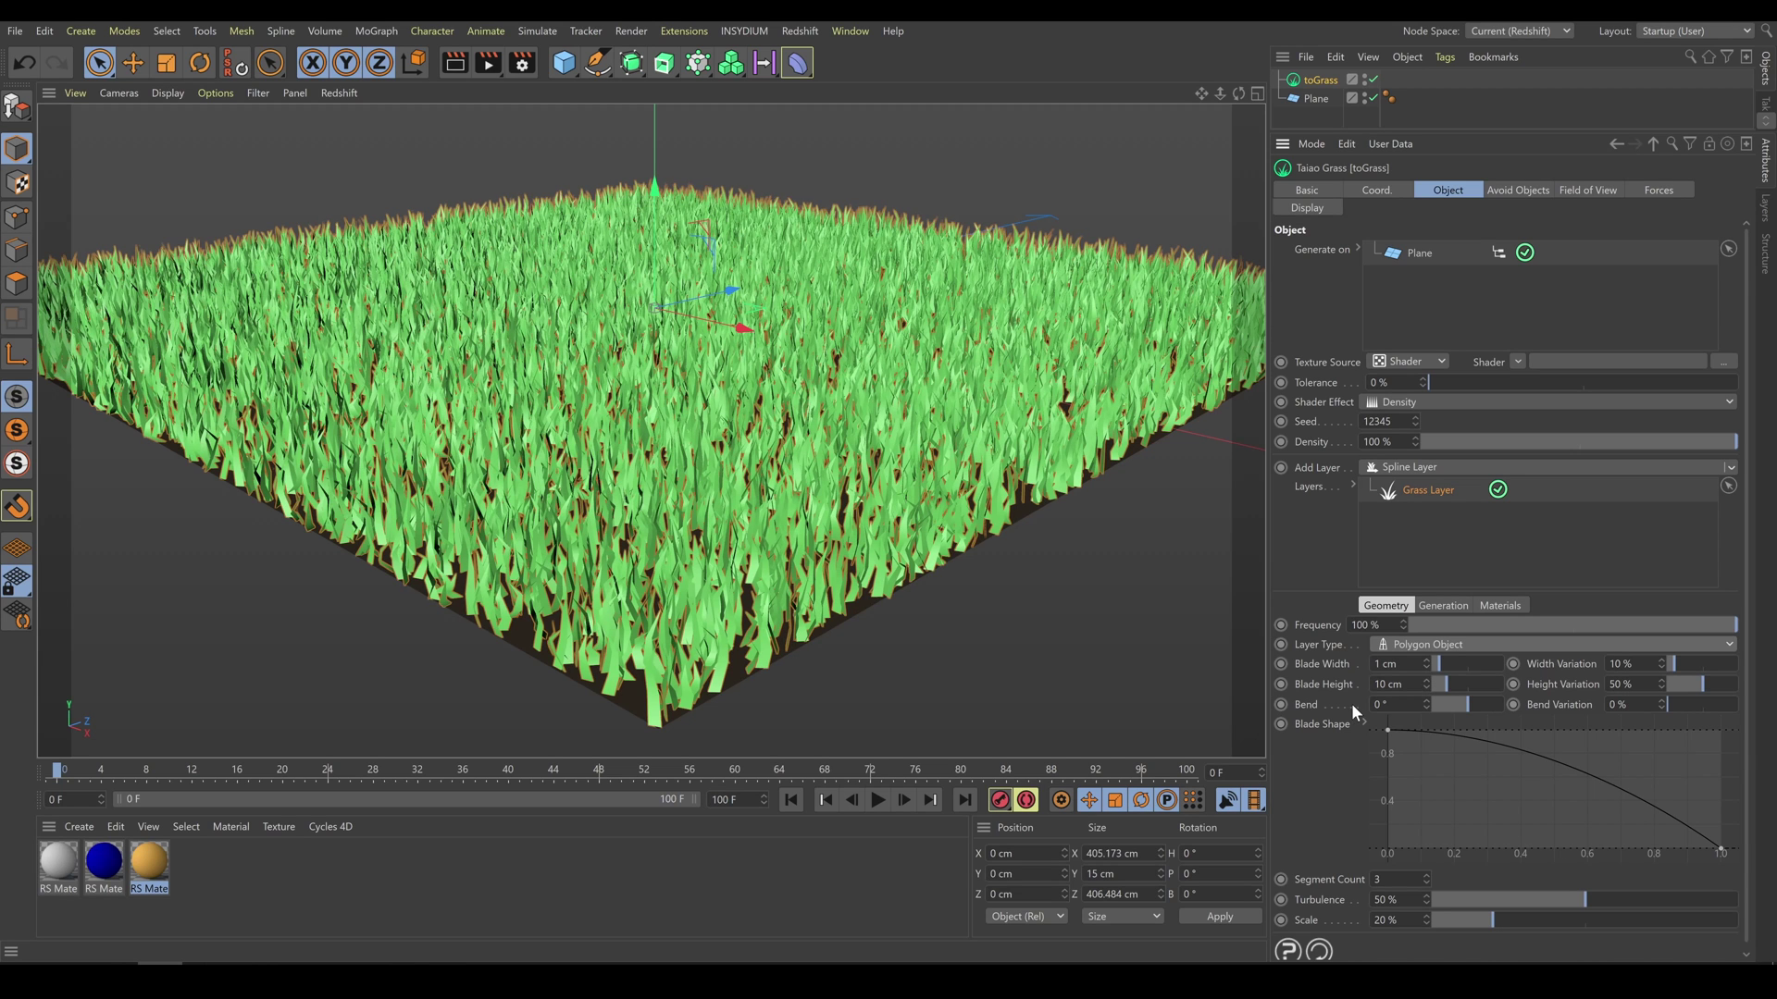
left_click(1516, 607)
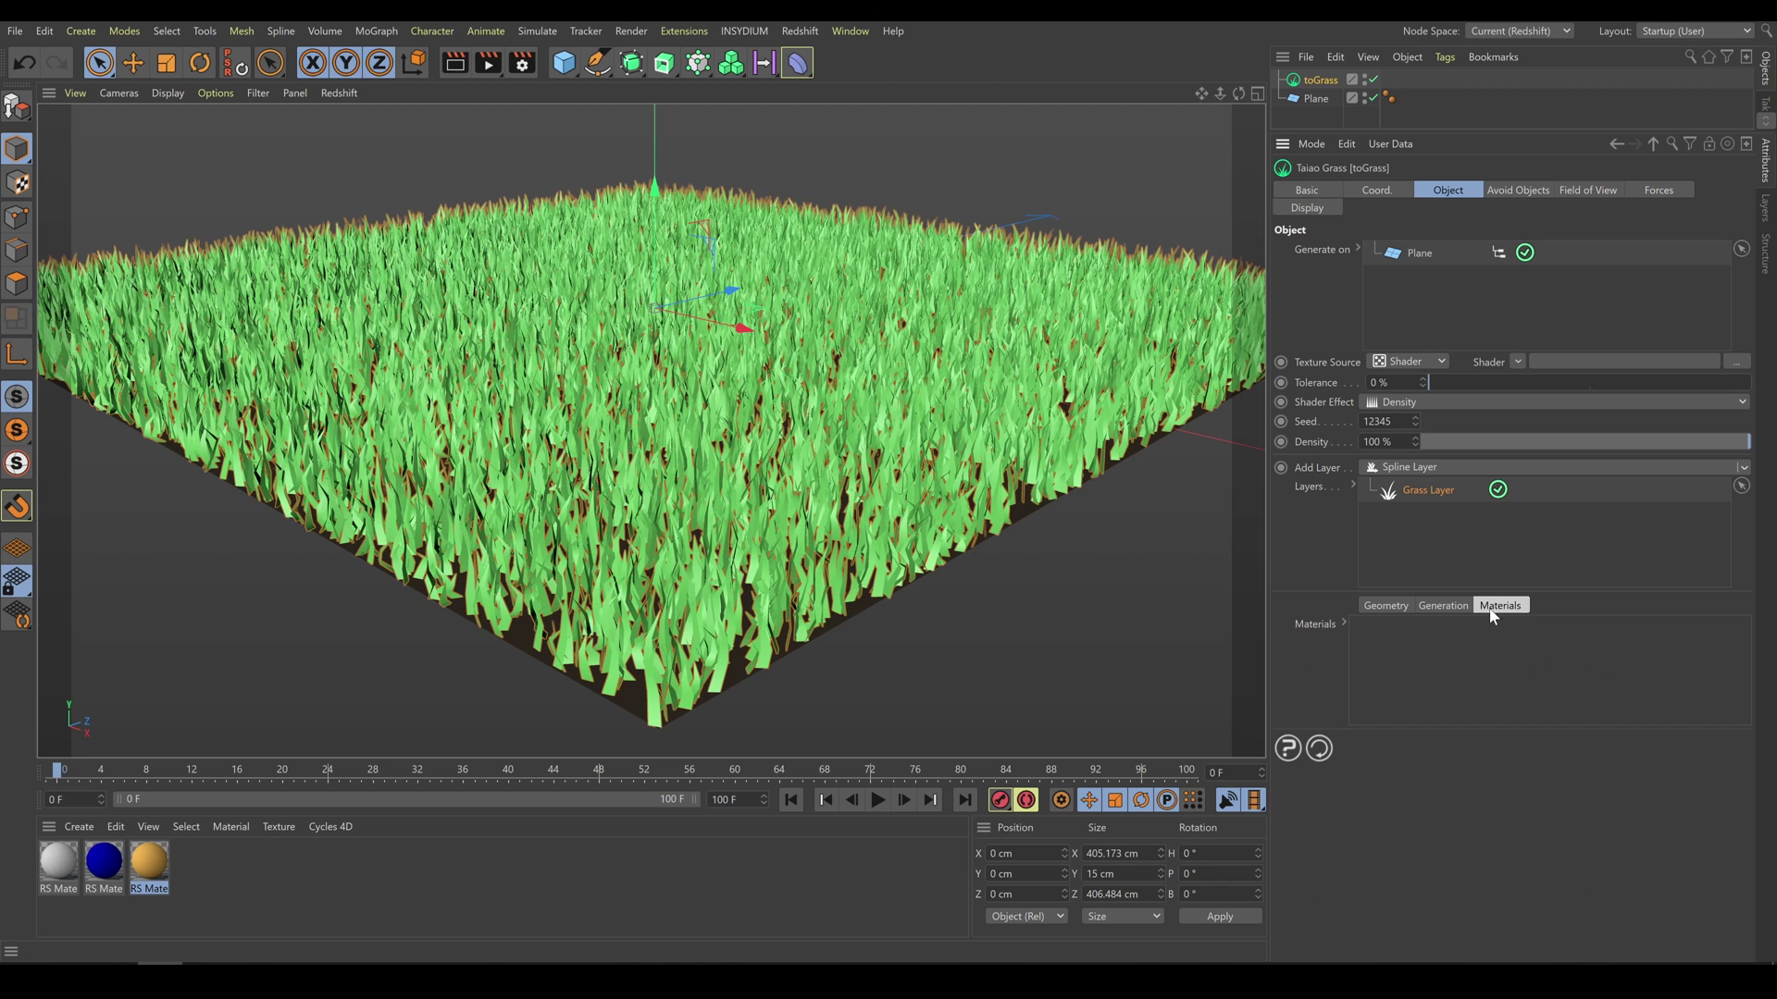
- Drop the gold RS Material into the Grass Layer's Materials field
left_click_drag(152, 877, 1503, 638)
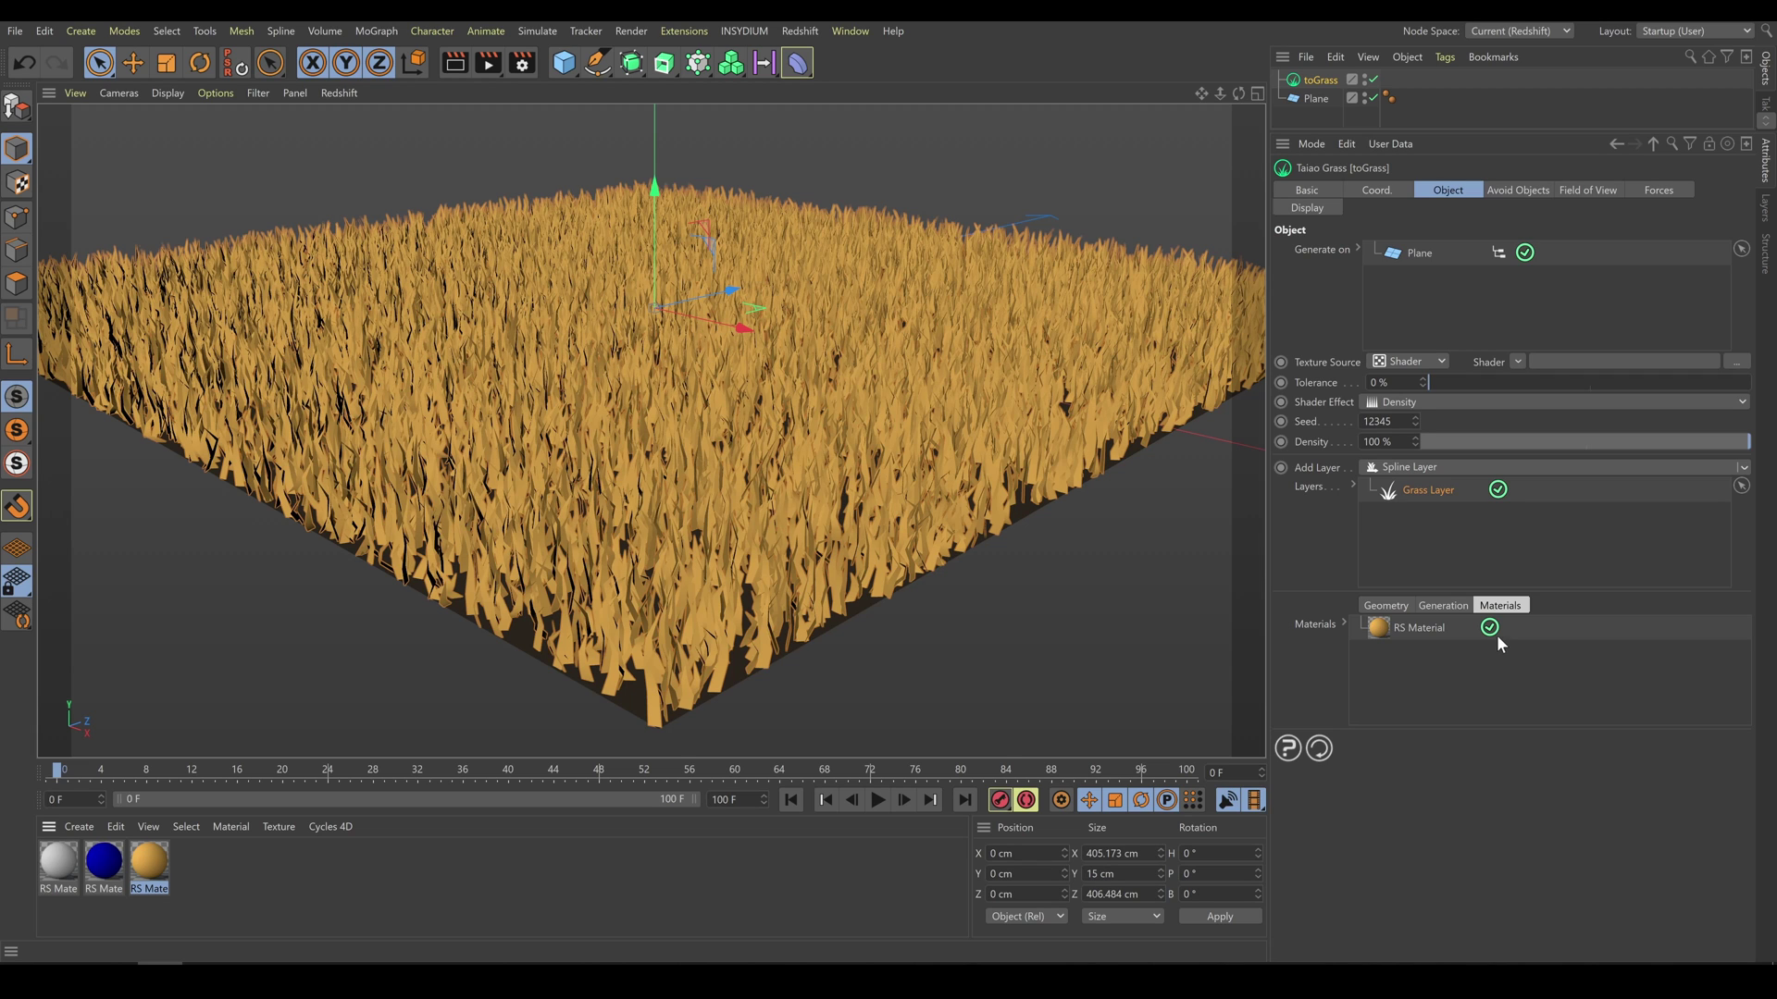
- Add a Polygon Layer (Grass Layer.1) and lower its Frequency to 13.1%
left_click(1744, 468)
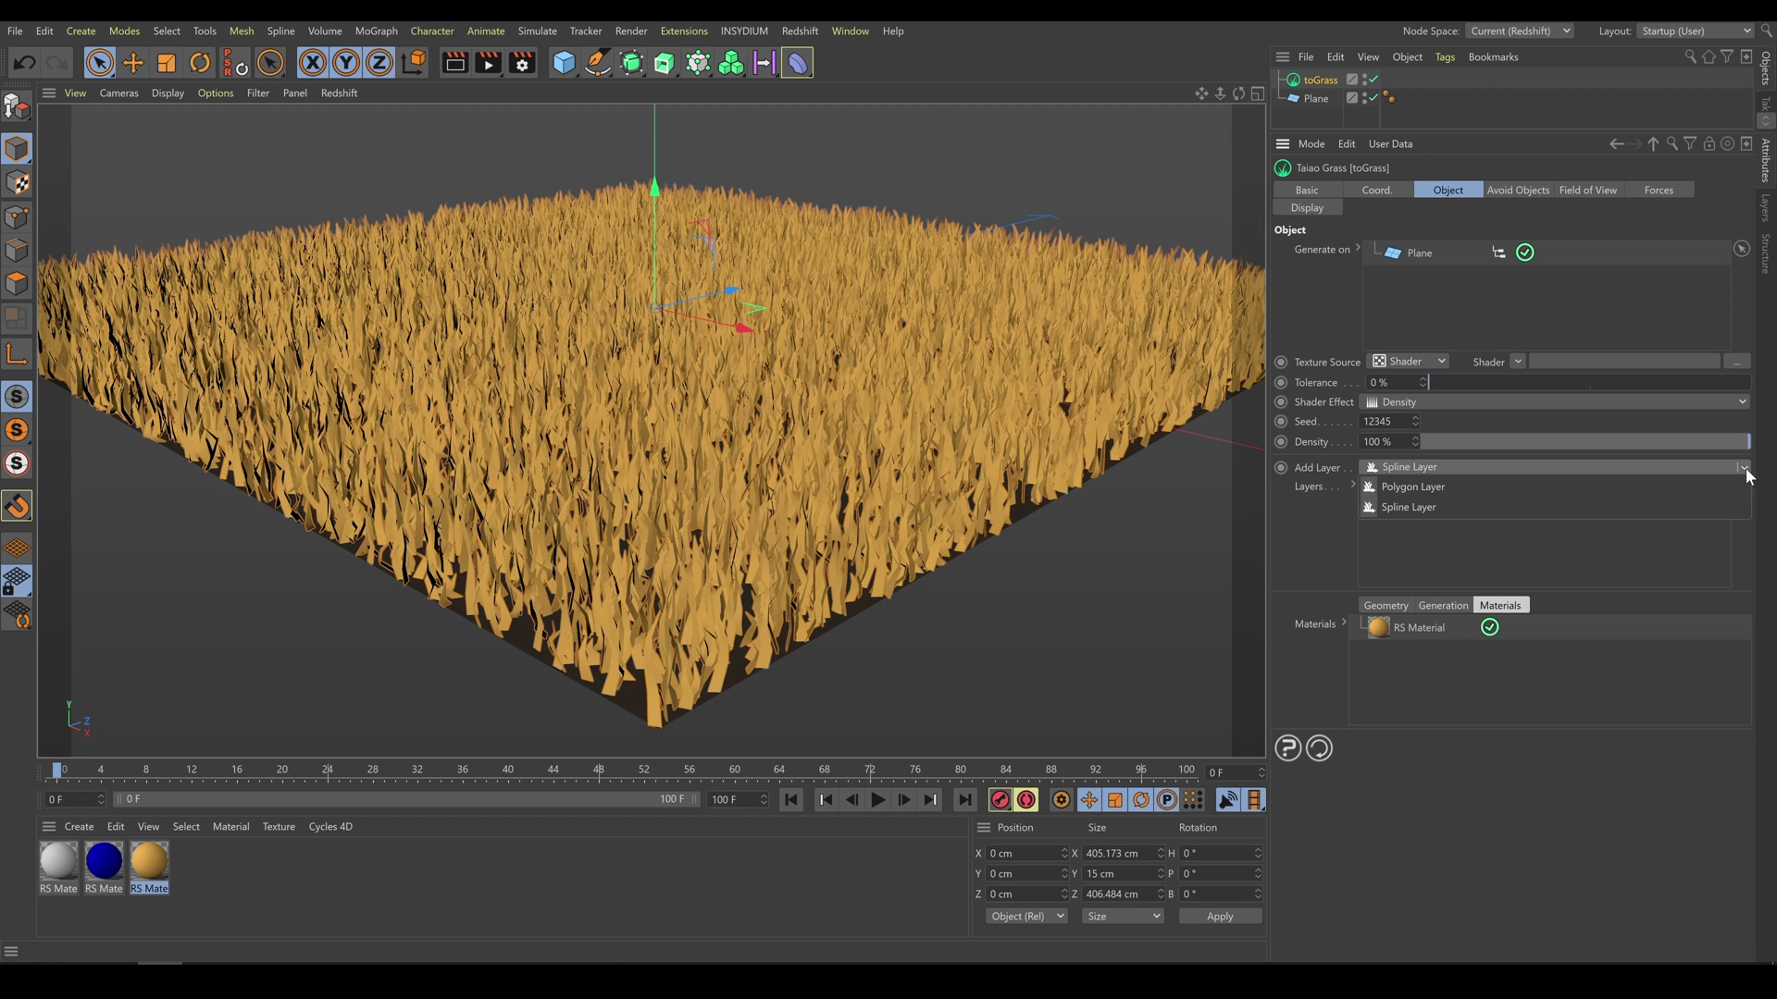
left_click(1429, 487)
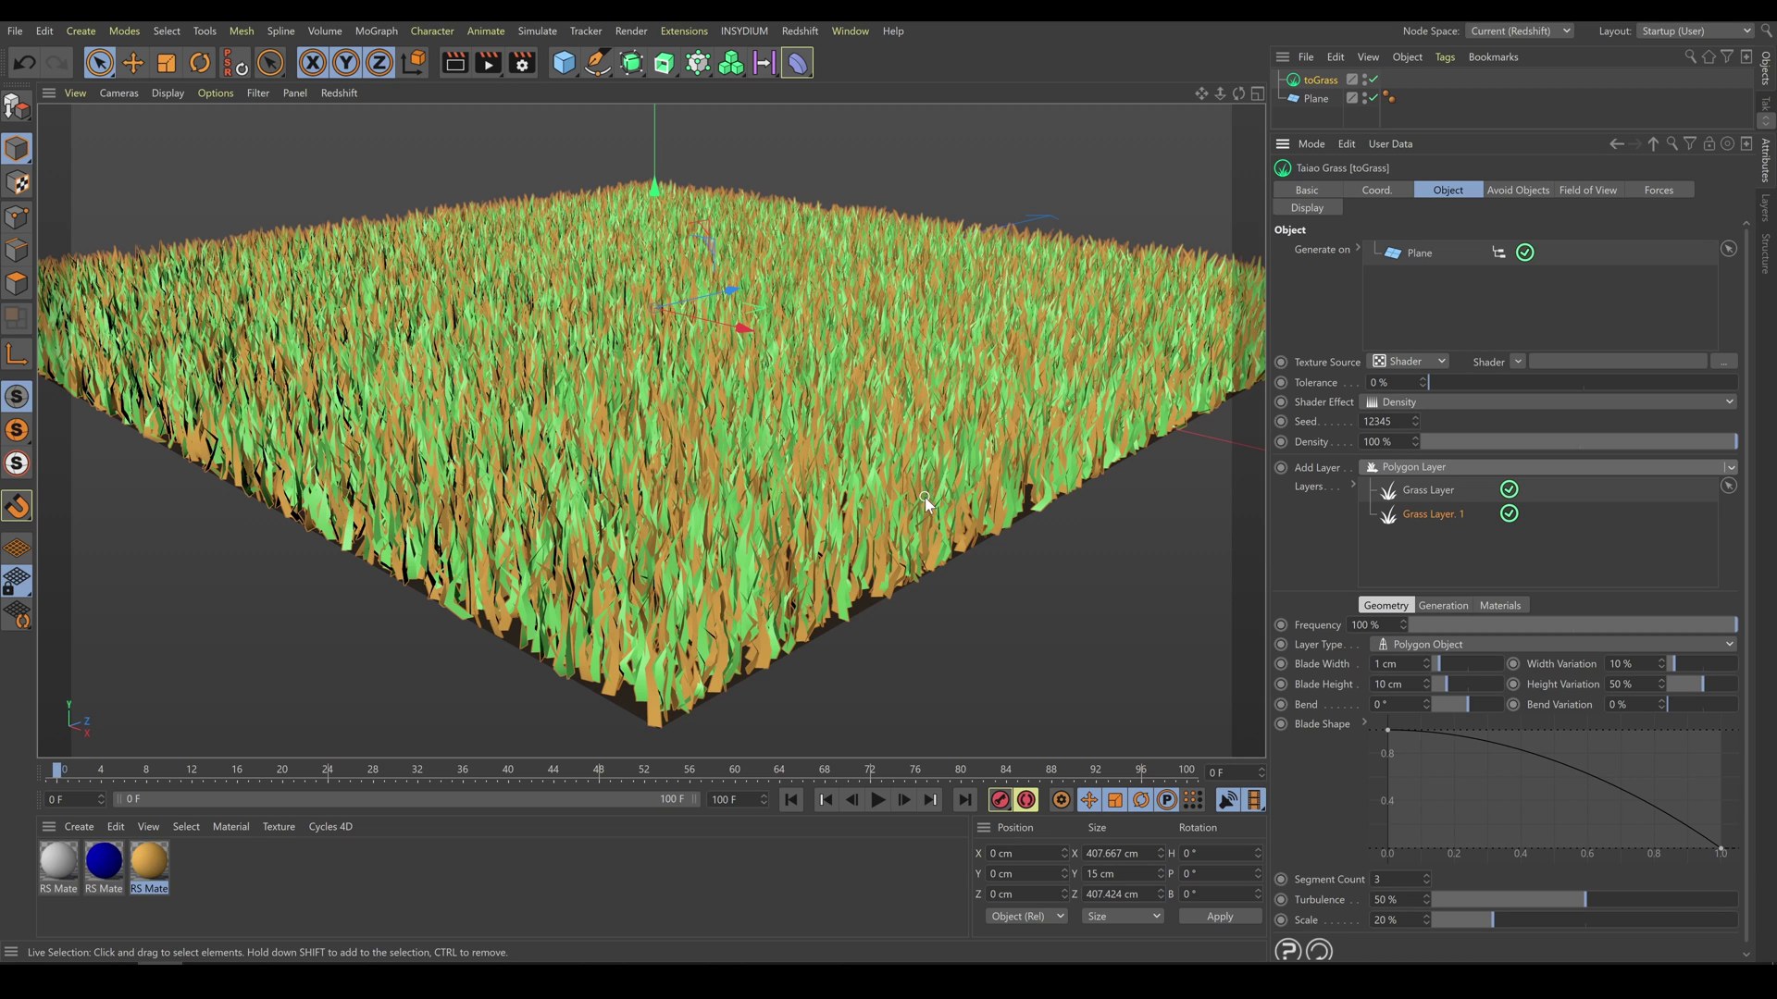
left_click_drag(1712, 625, 1452, 628)
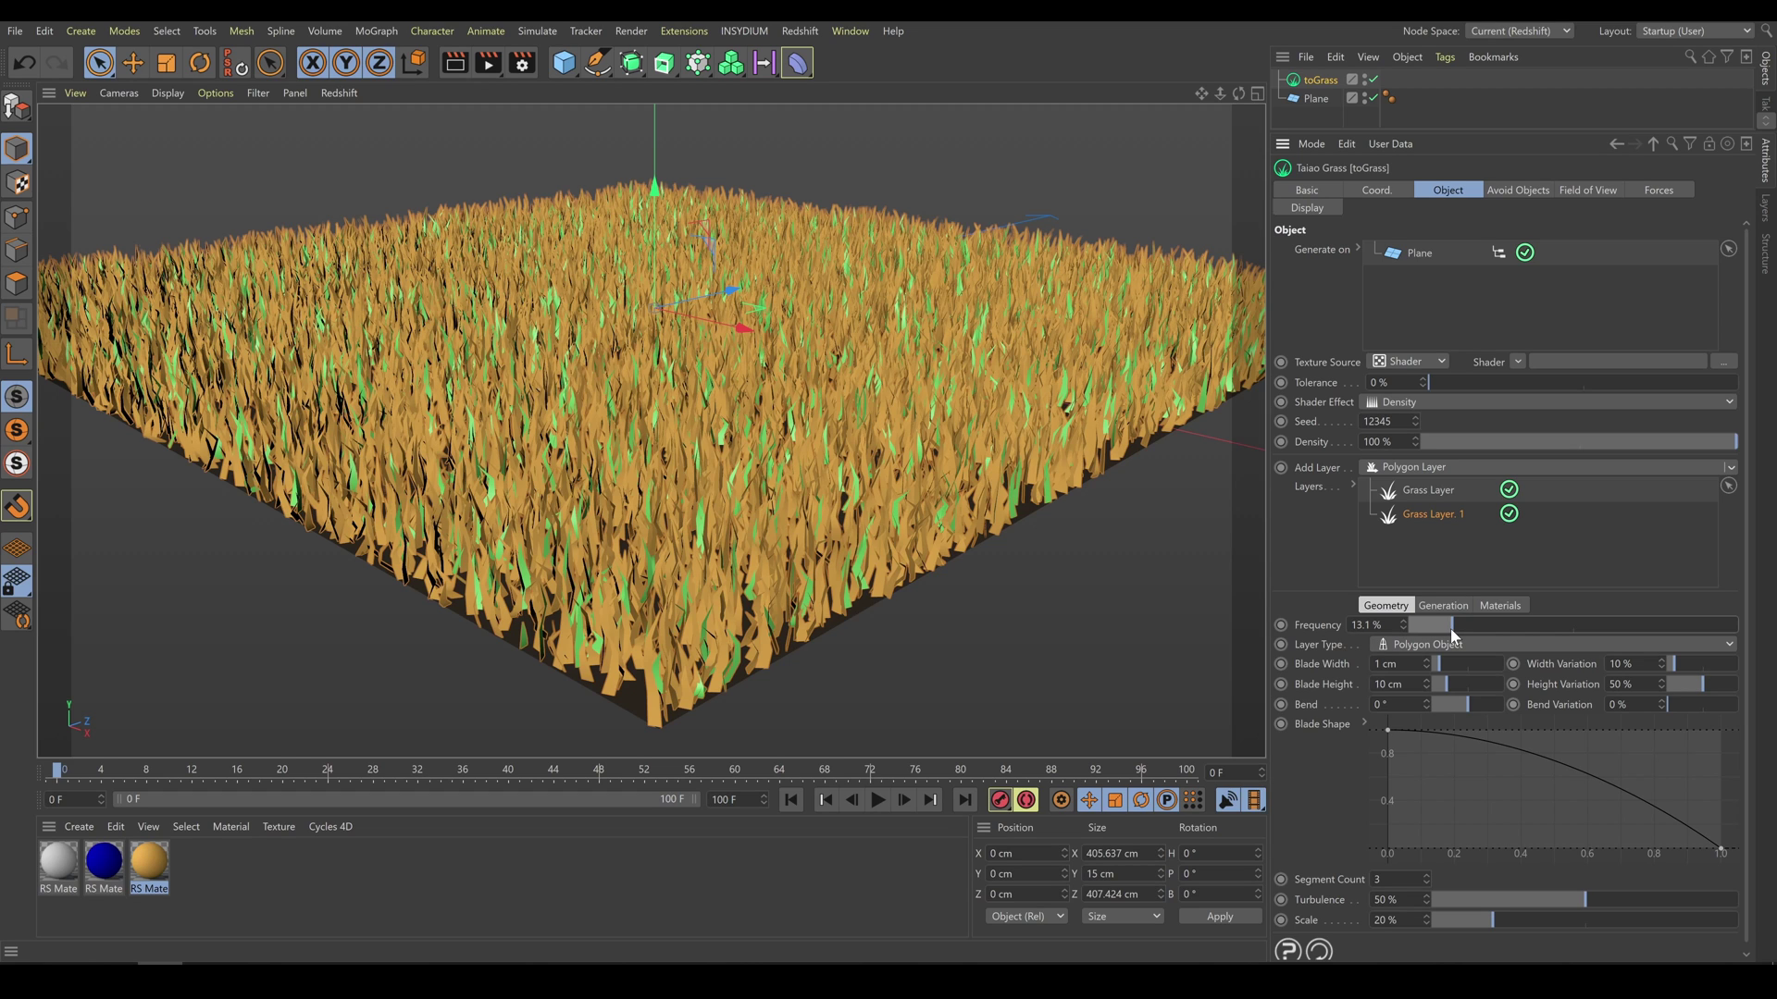
- Use a Noise Texture Source with Low Clip 35% and Global Scale 148%
left_click(1517, 361)
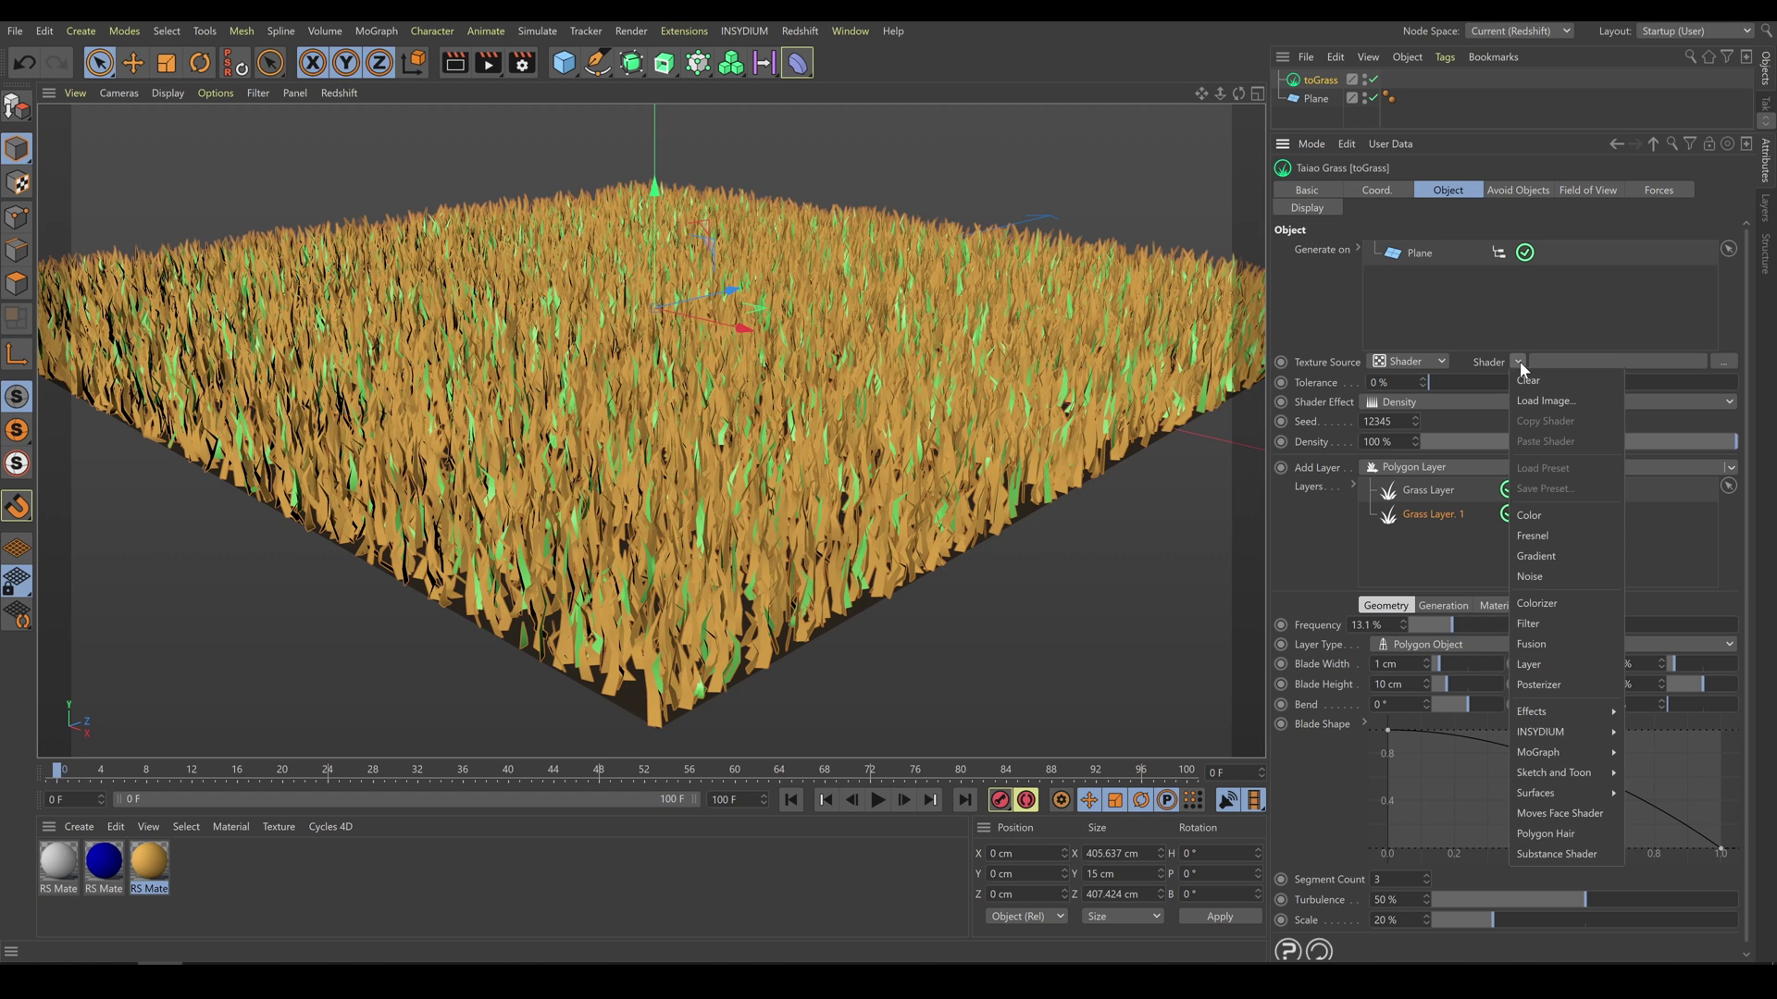
left_click(1542, 576)
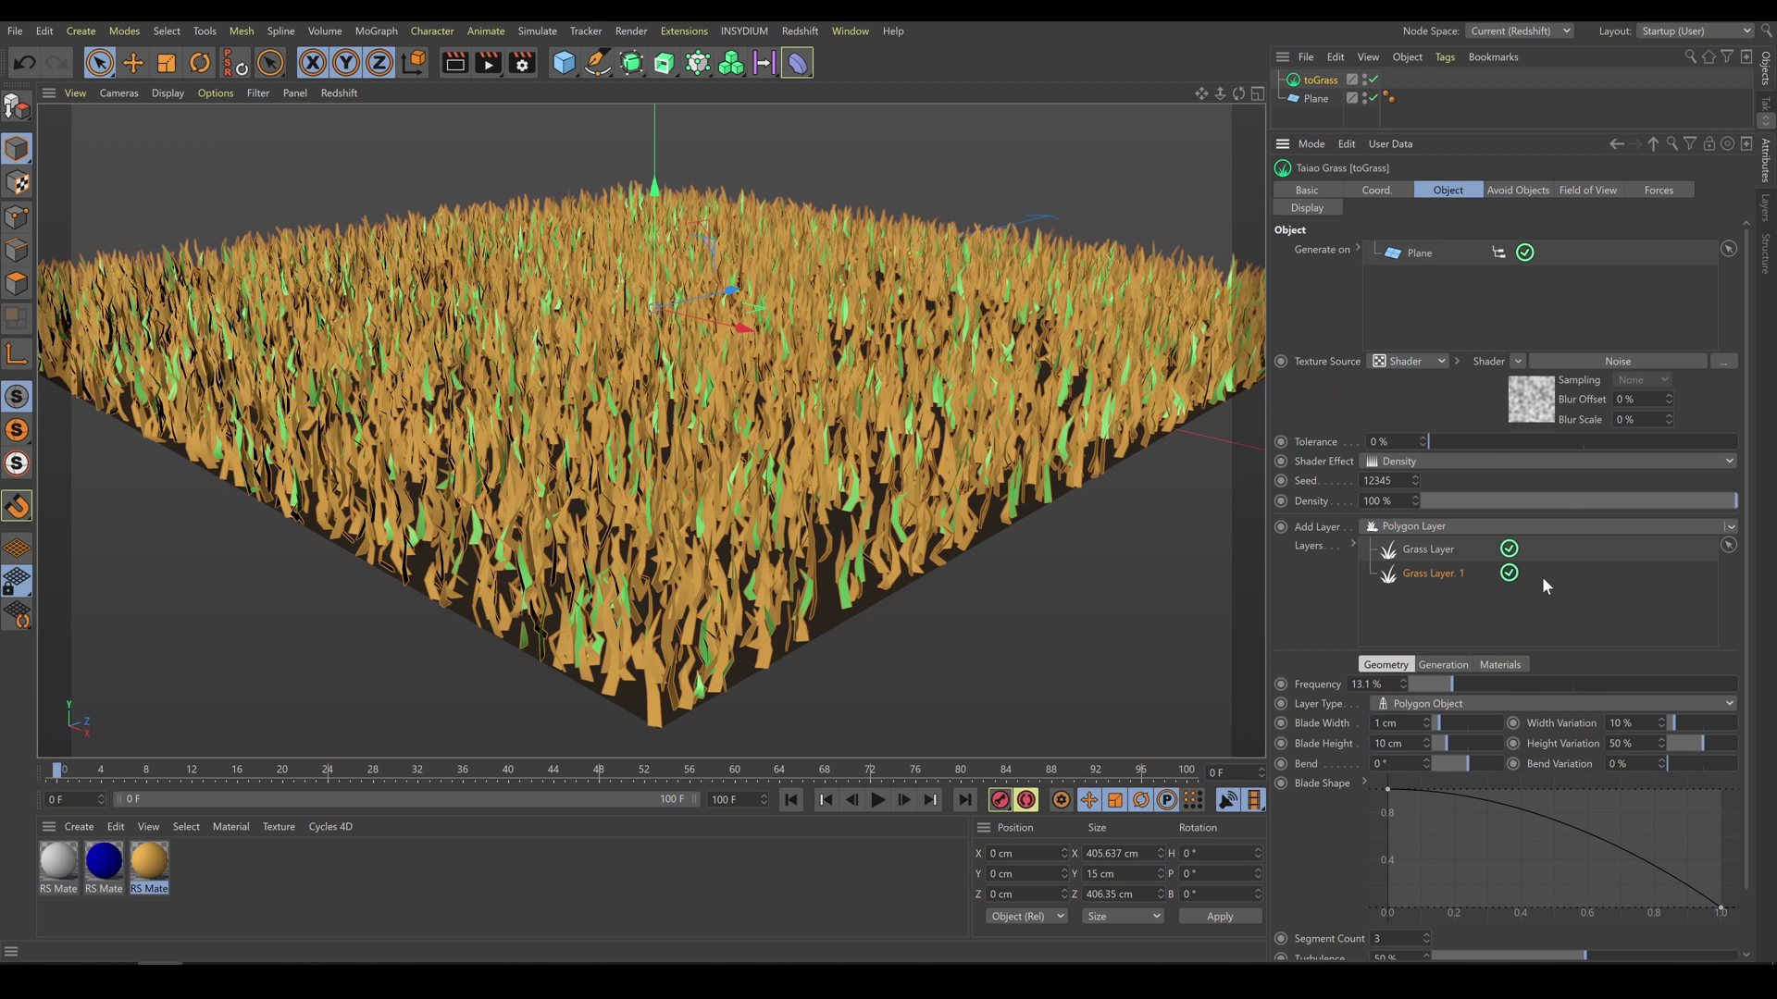
left_click(1623, 363)
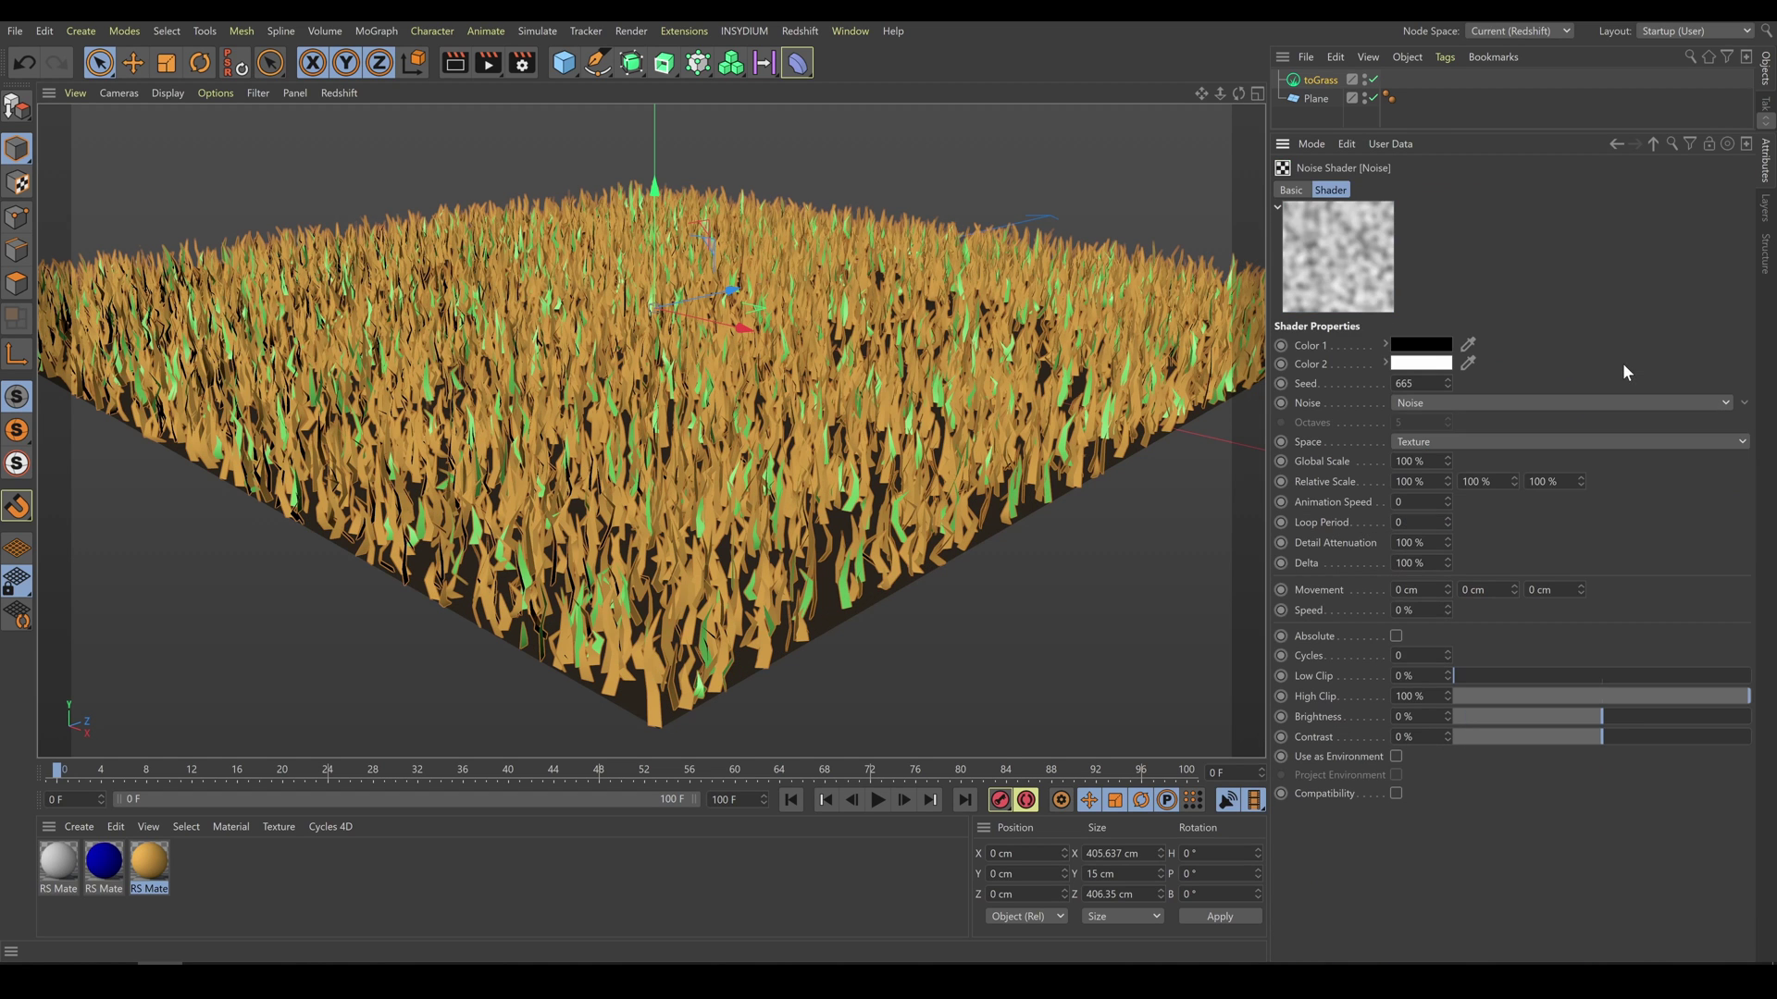
left_click_drag(1472, 668, 1554, 665)
left_click_drag(1446, 460, 1447, 424)
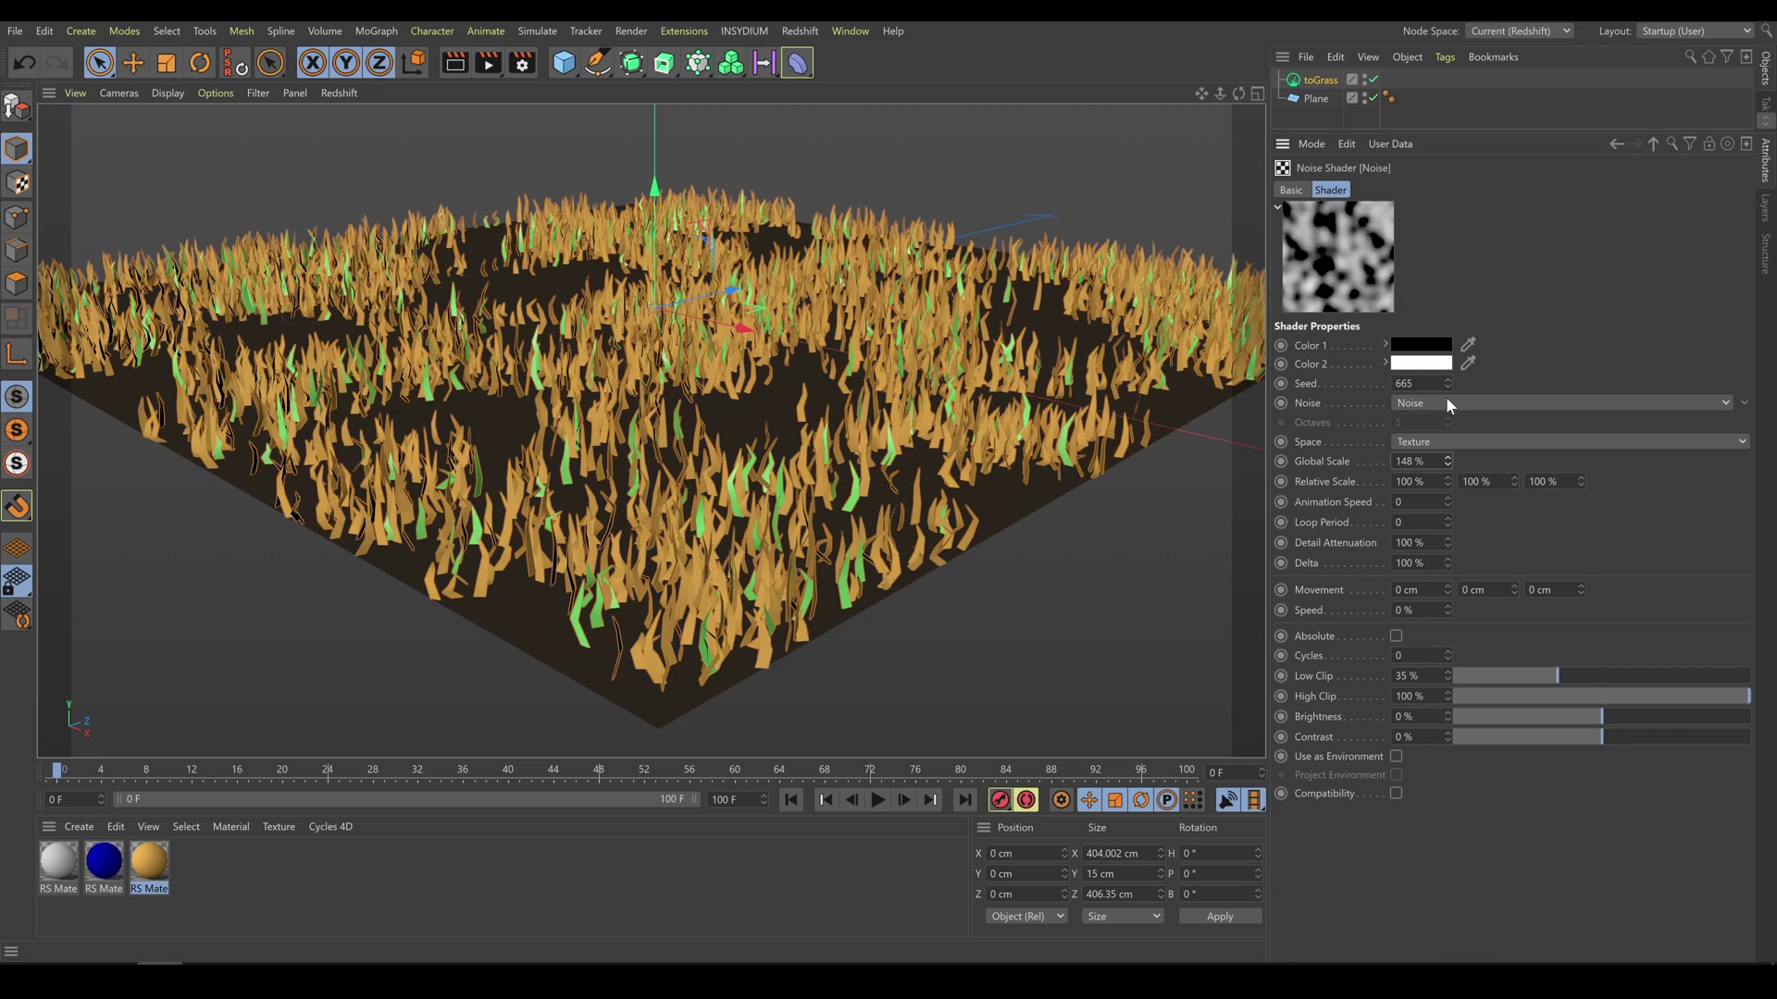
left_click(1321, 81)
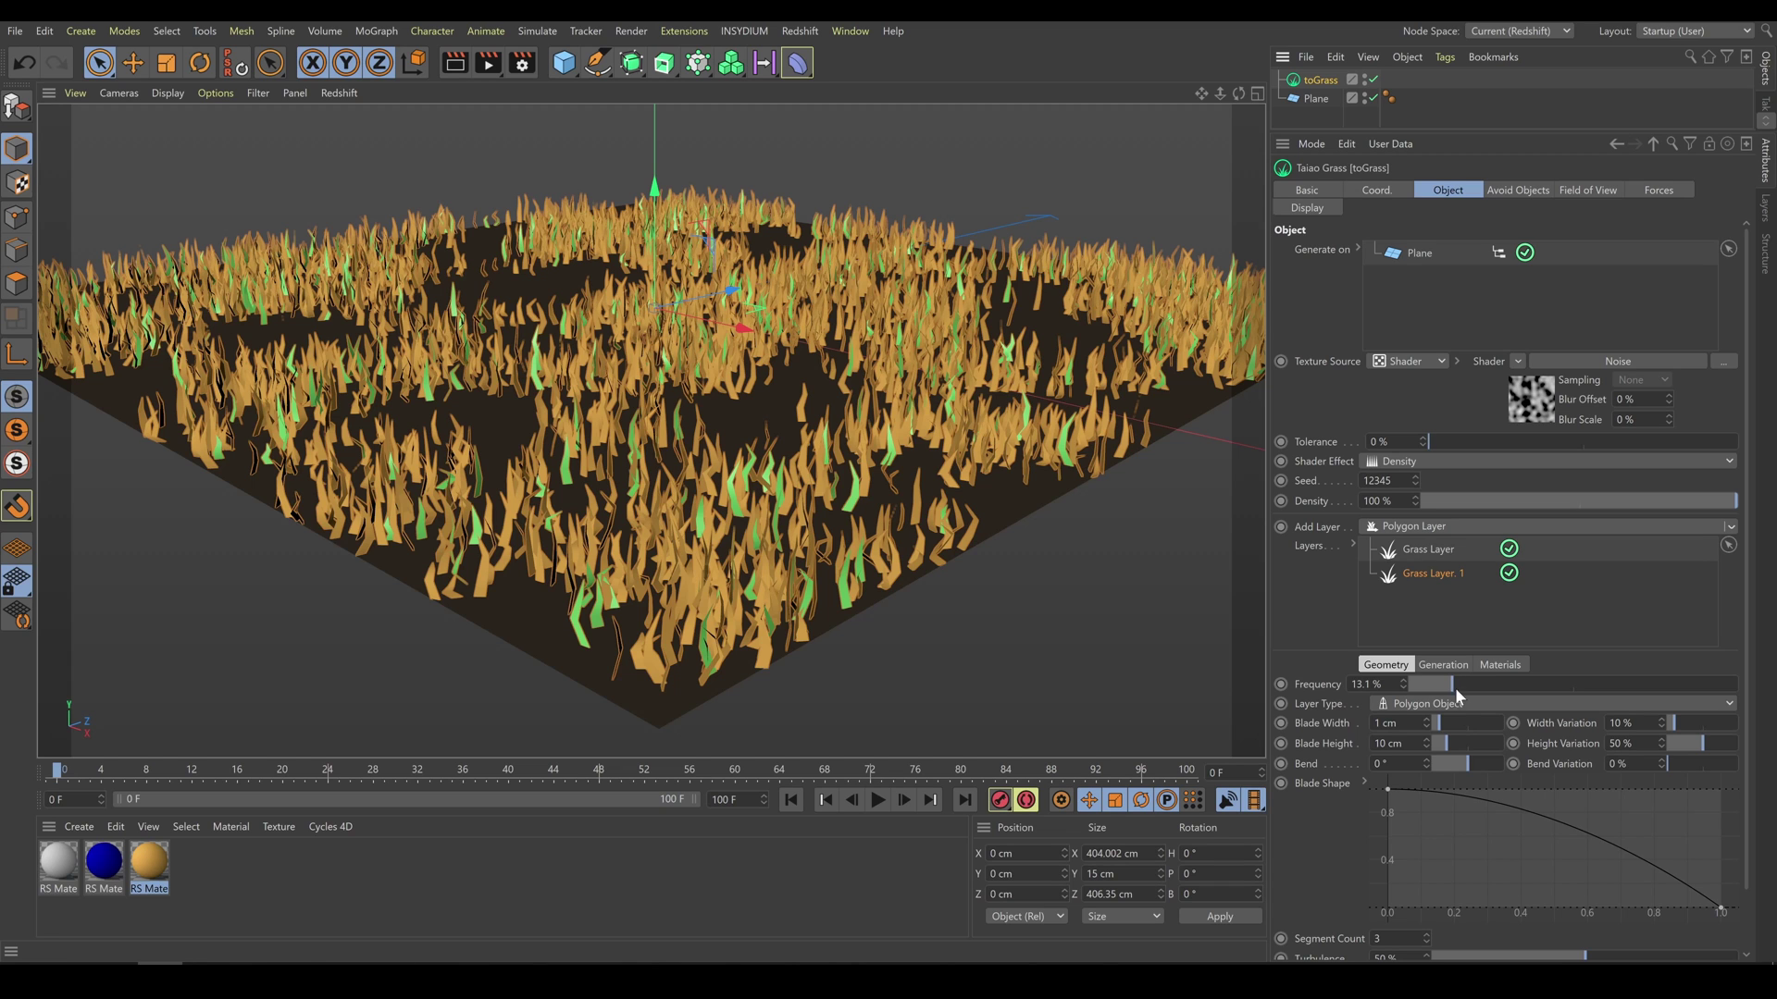
- Set Blade Width 1.2 cm, Width Variation about 41%, Blade Height 16.3 cm, and flatten the Blade Shape top
left_click_drag(1437, 726, 1441, 725)
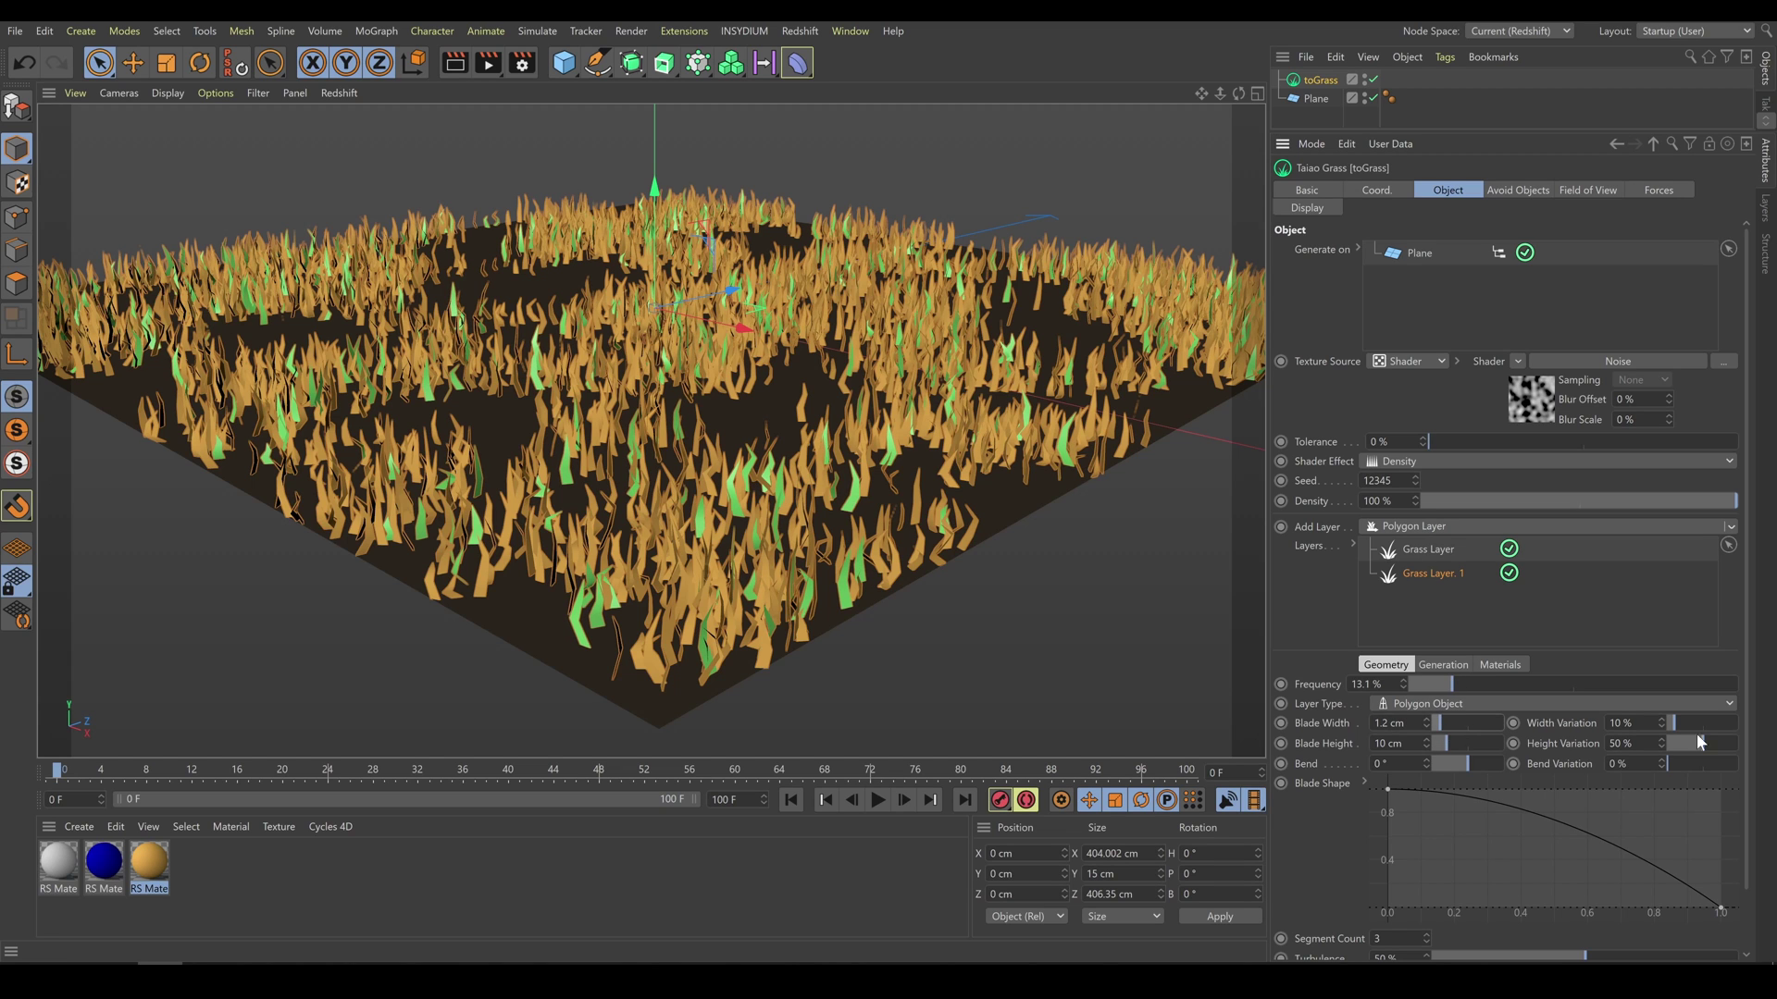
left_click_drag(1679, 724, 1695, 725)
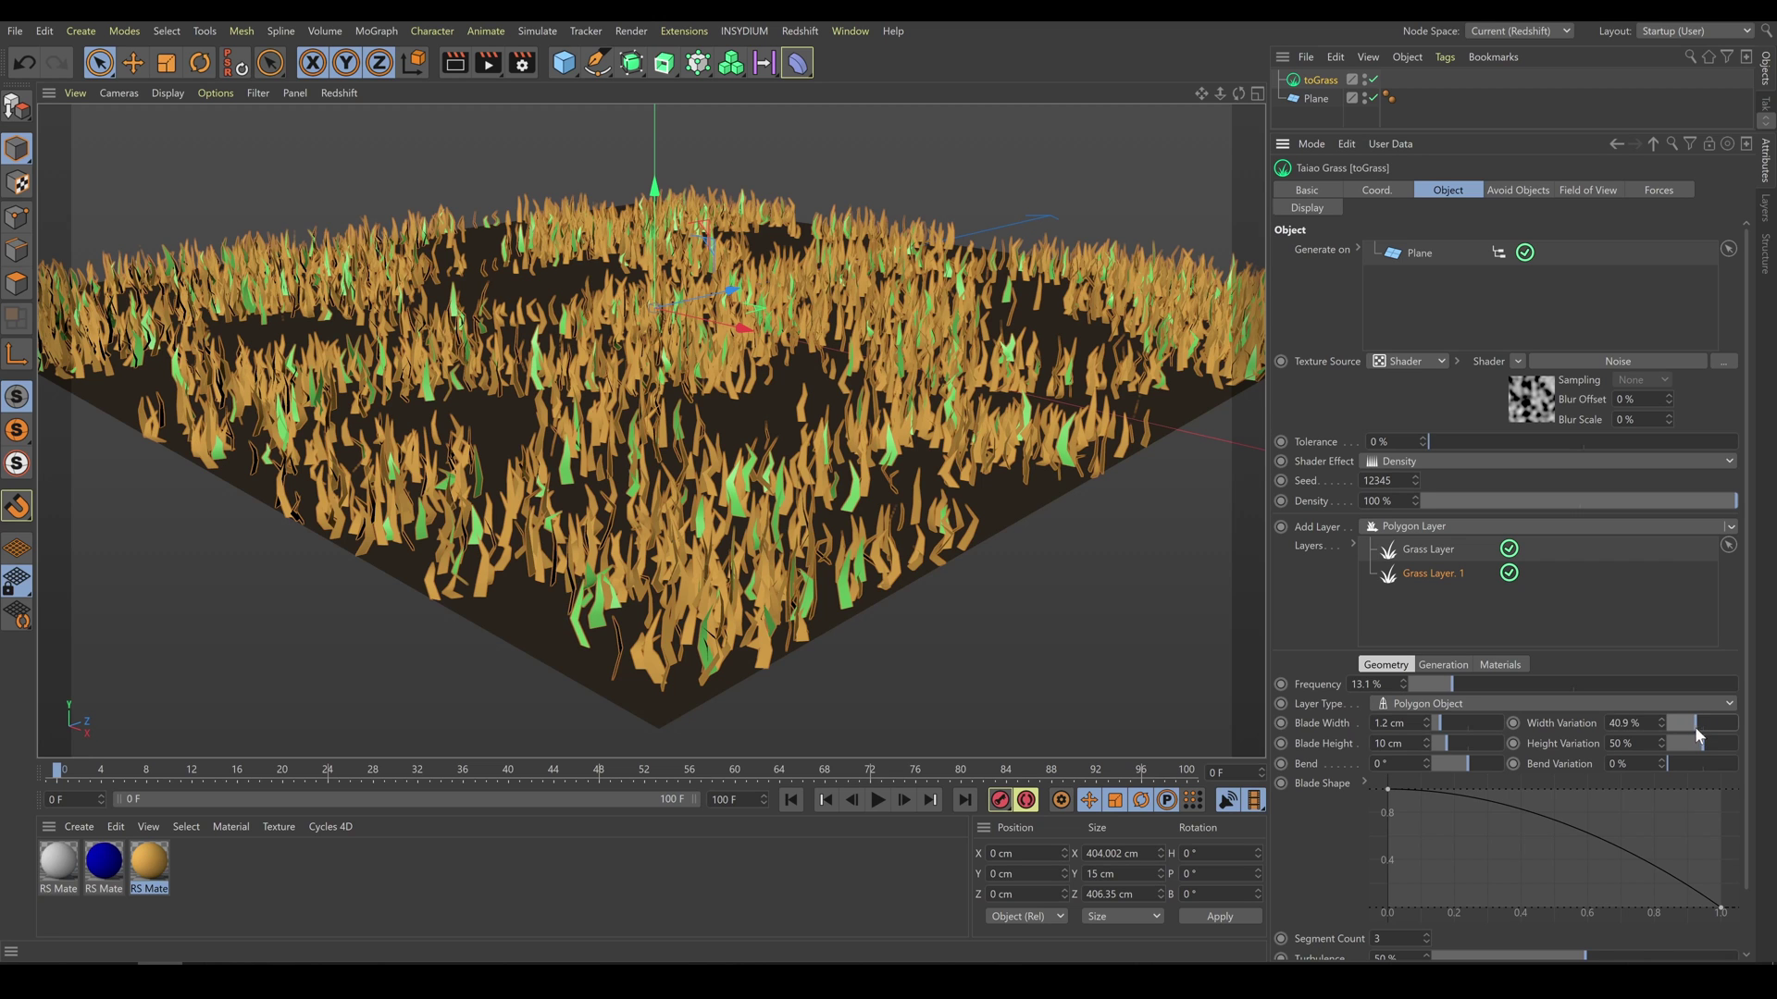
left_click_drag(1460, 743, 1455, 740)
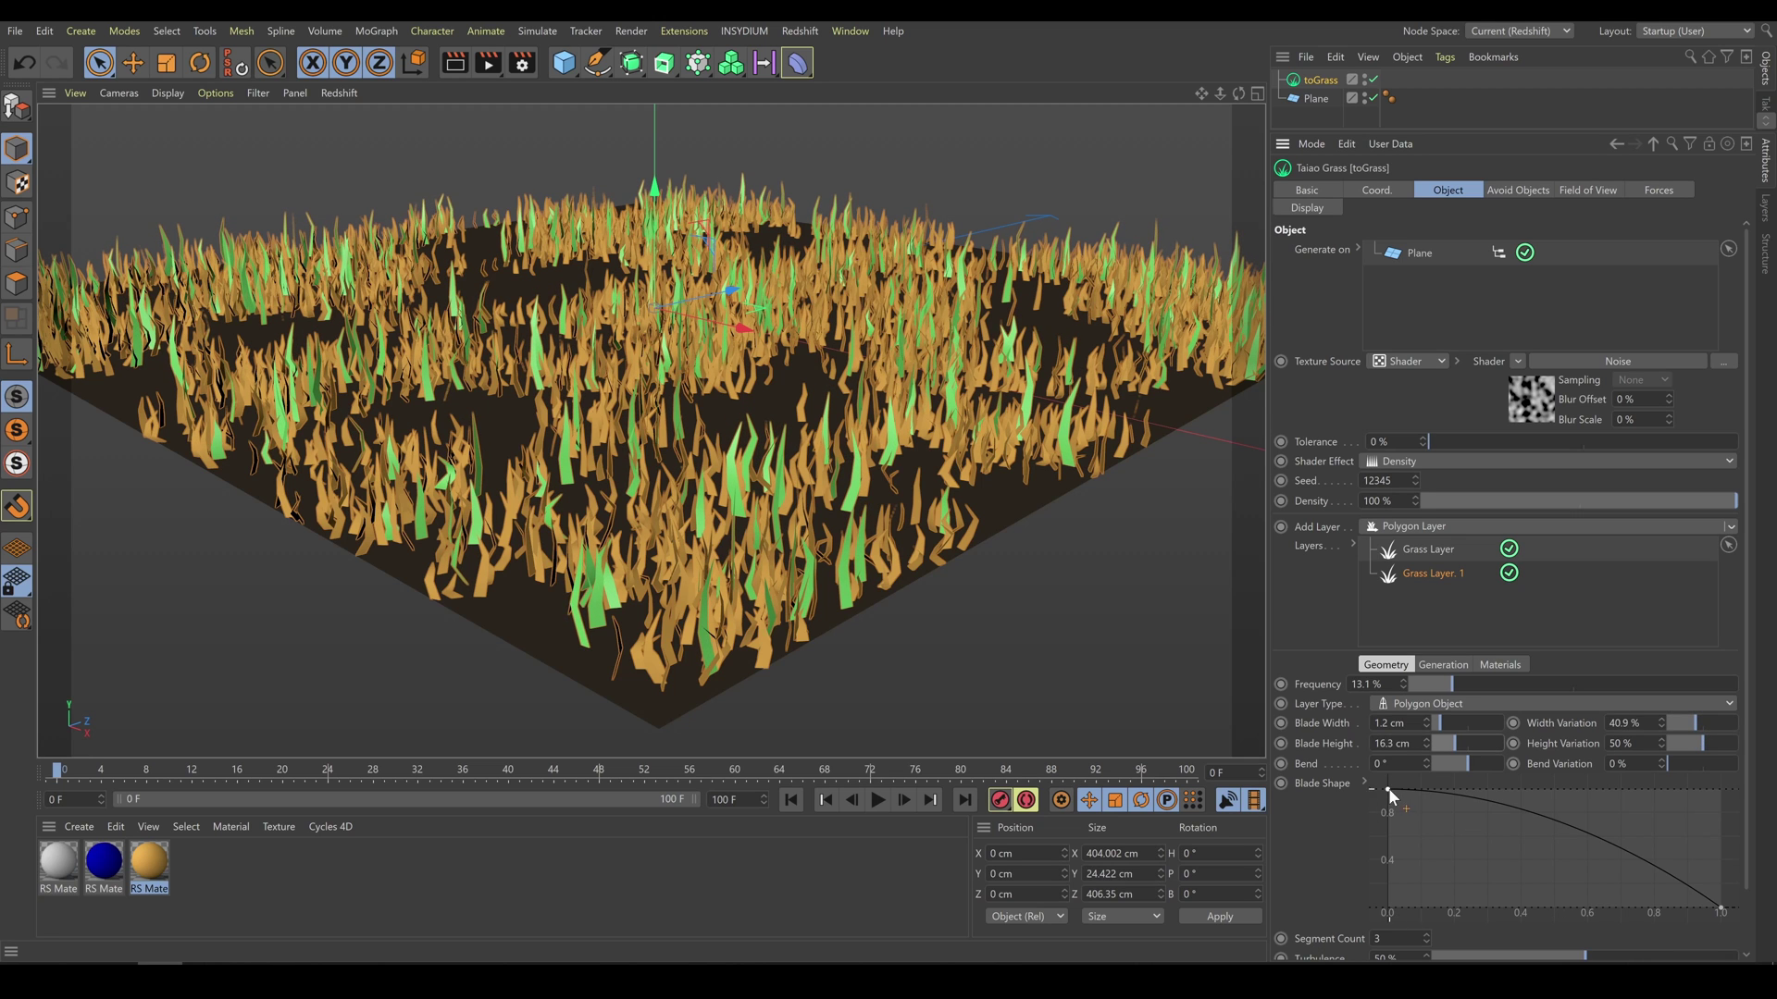
mouse_move(1390, 791)
left_mouse_down()
mouse_move(1391, 831)
mouse_move(1387, 805)
left_mouse_up()
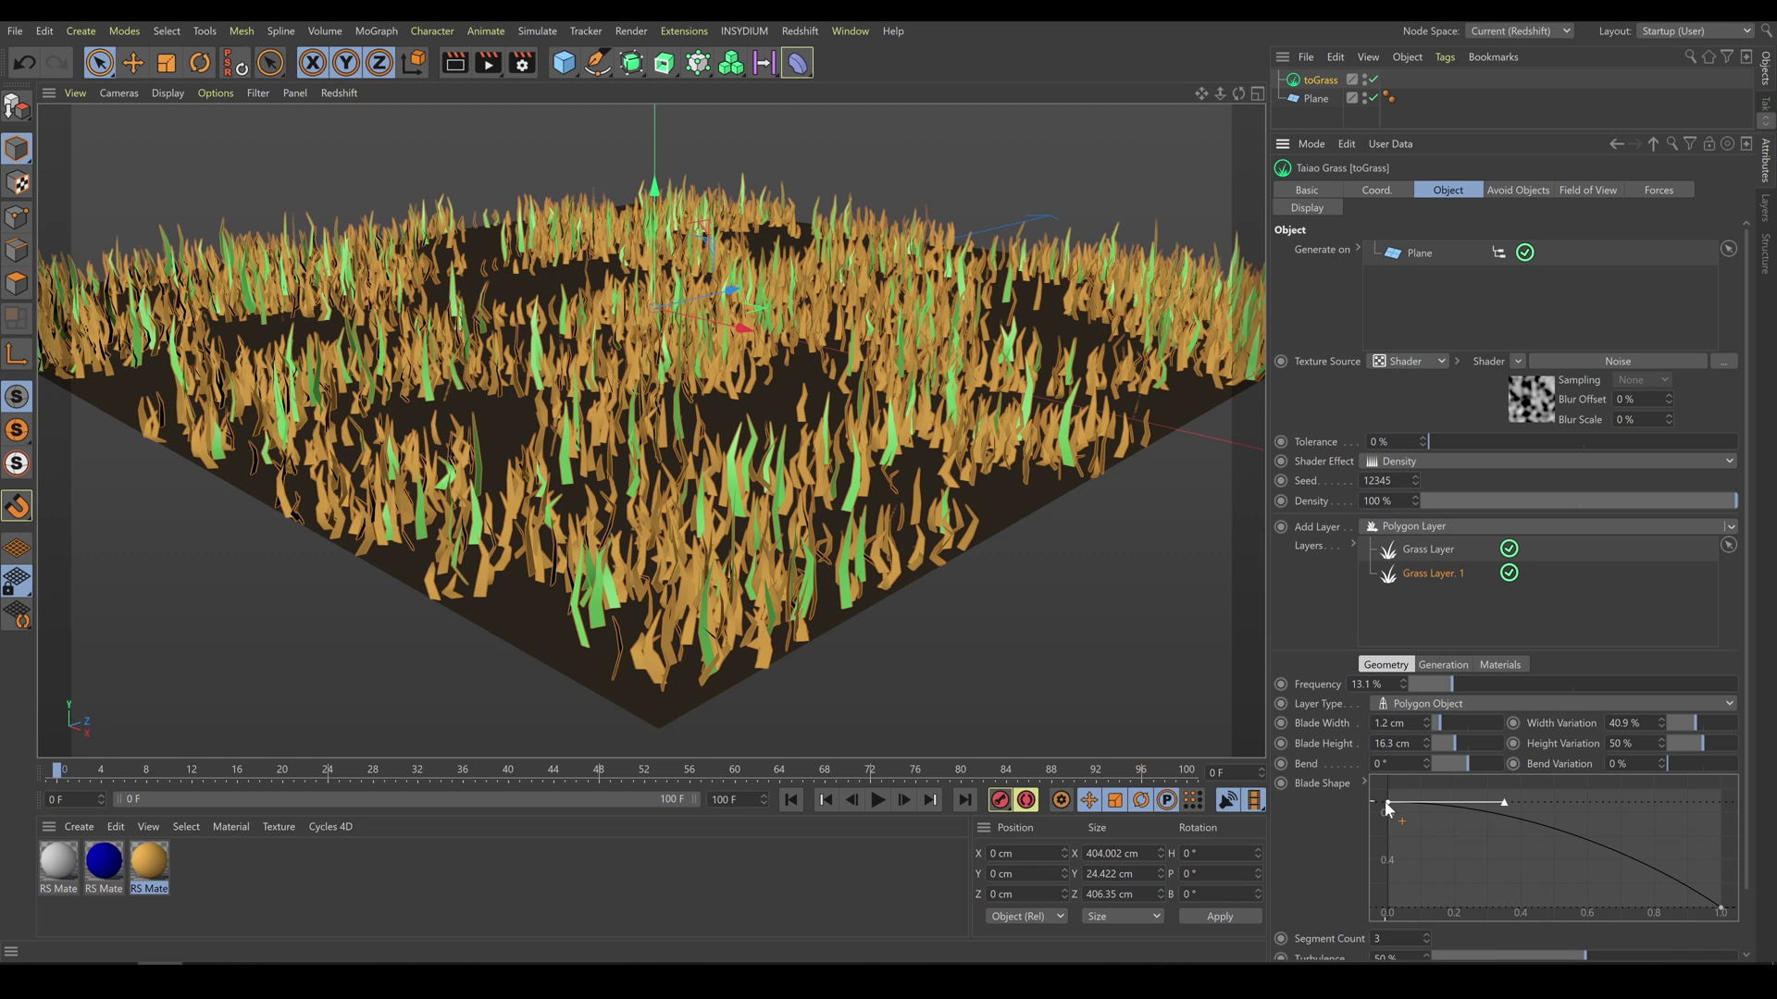
left_click_drag(1752, 705, 1763, 812)
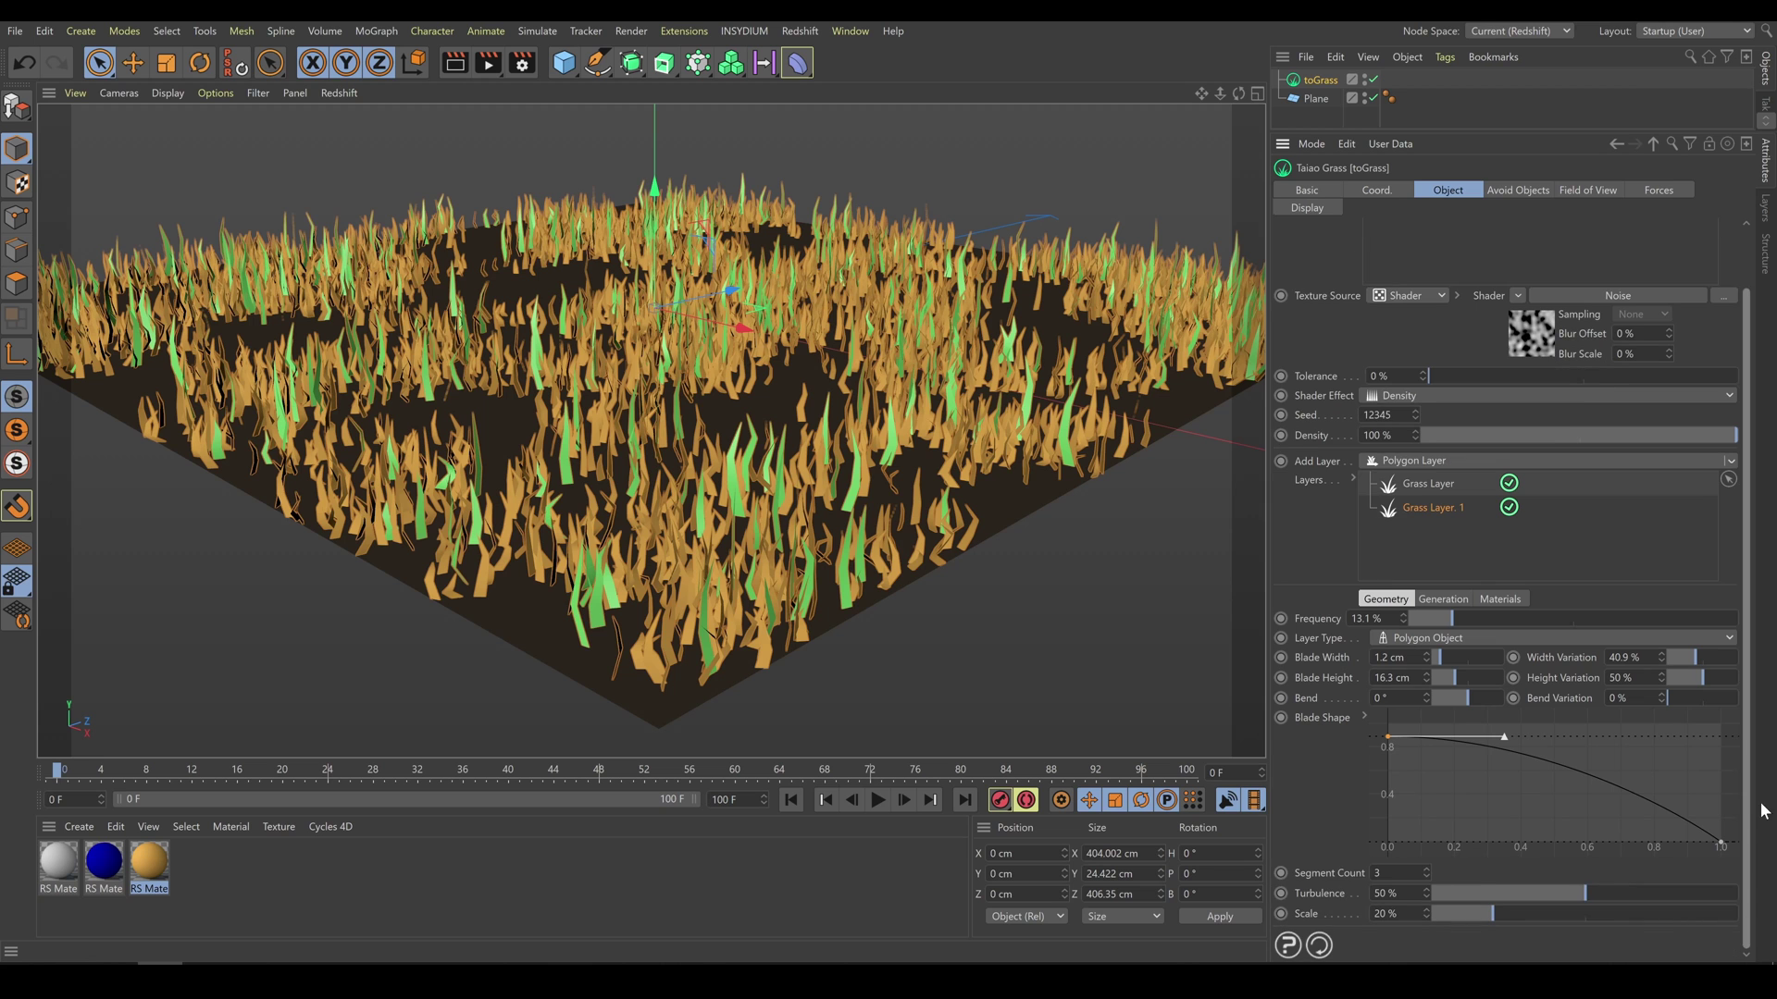
- Set Grass Layer.1 Turbulence to 56.6% and Bend to 40.4°
left_click_drag(1569, 892, 1606, 891)
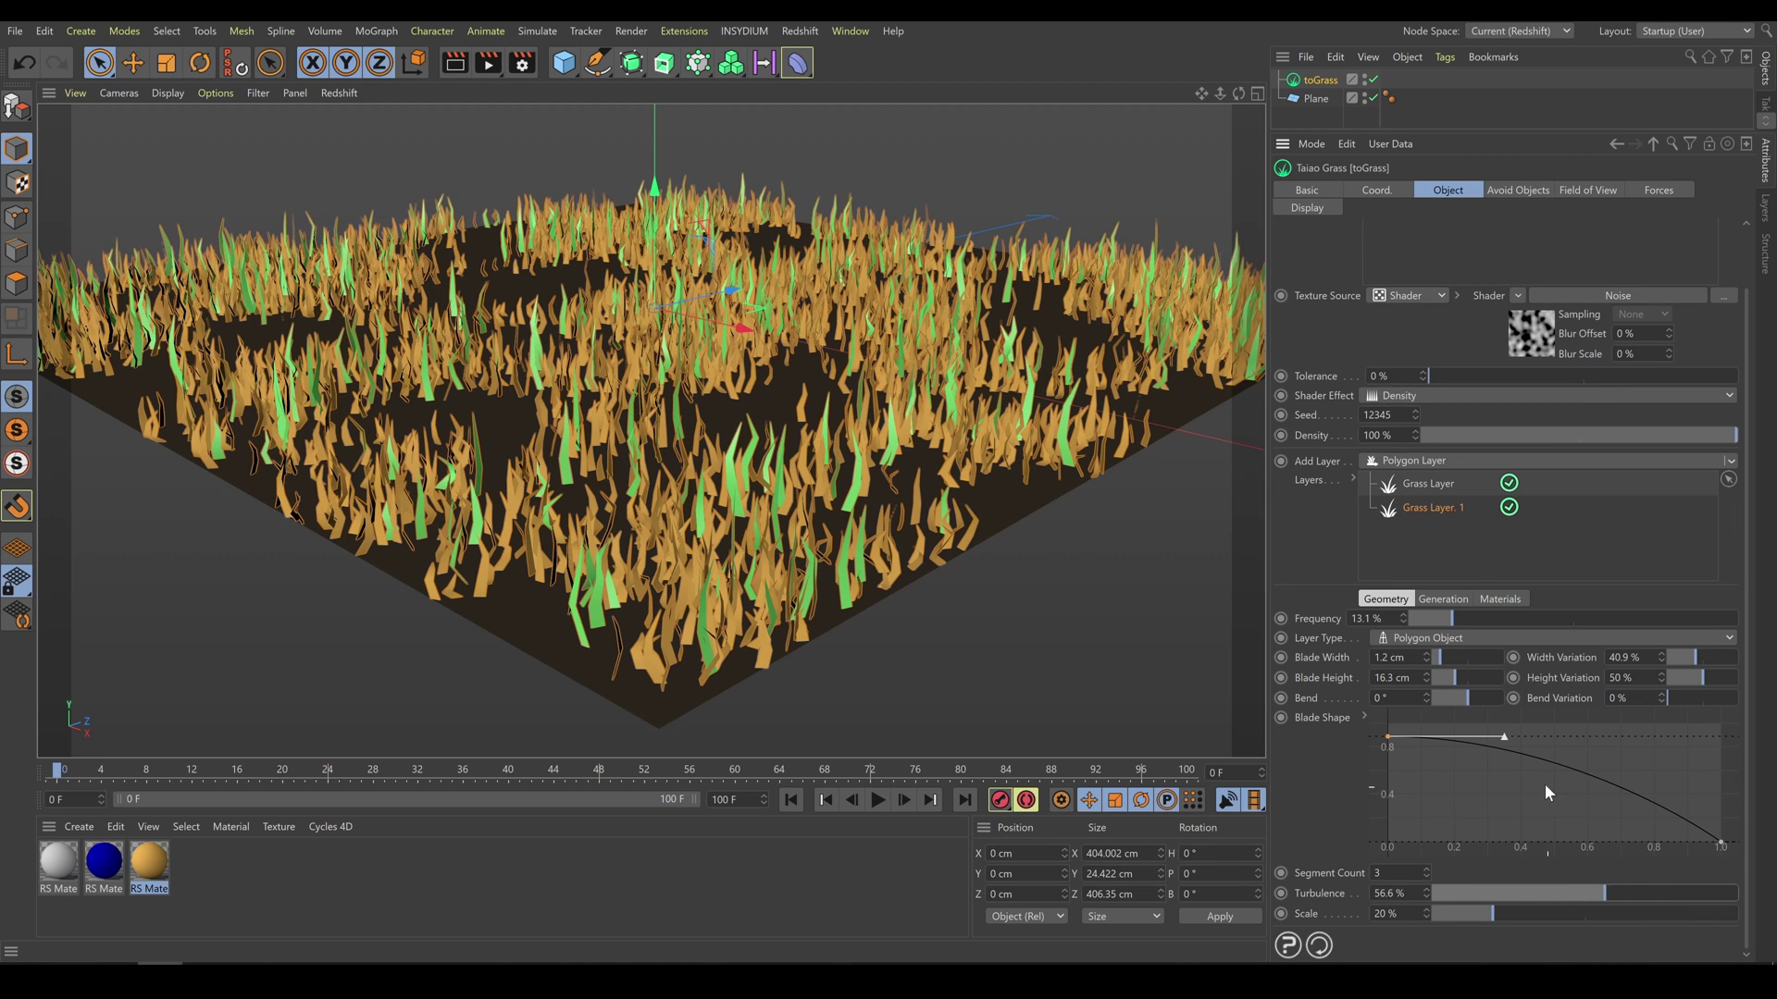
left_click_drag(1466, 694, 1484, 695)
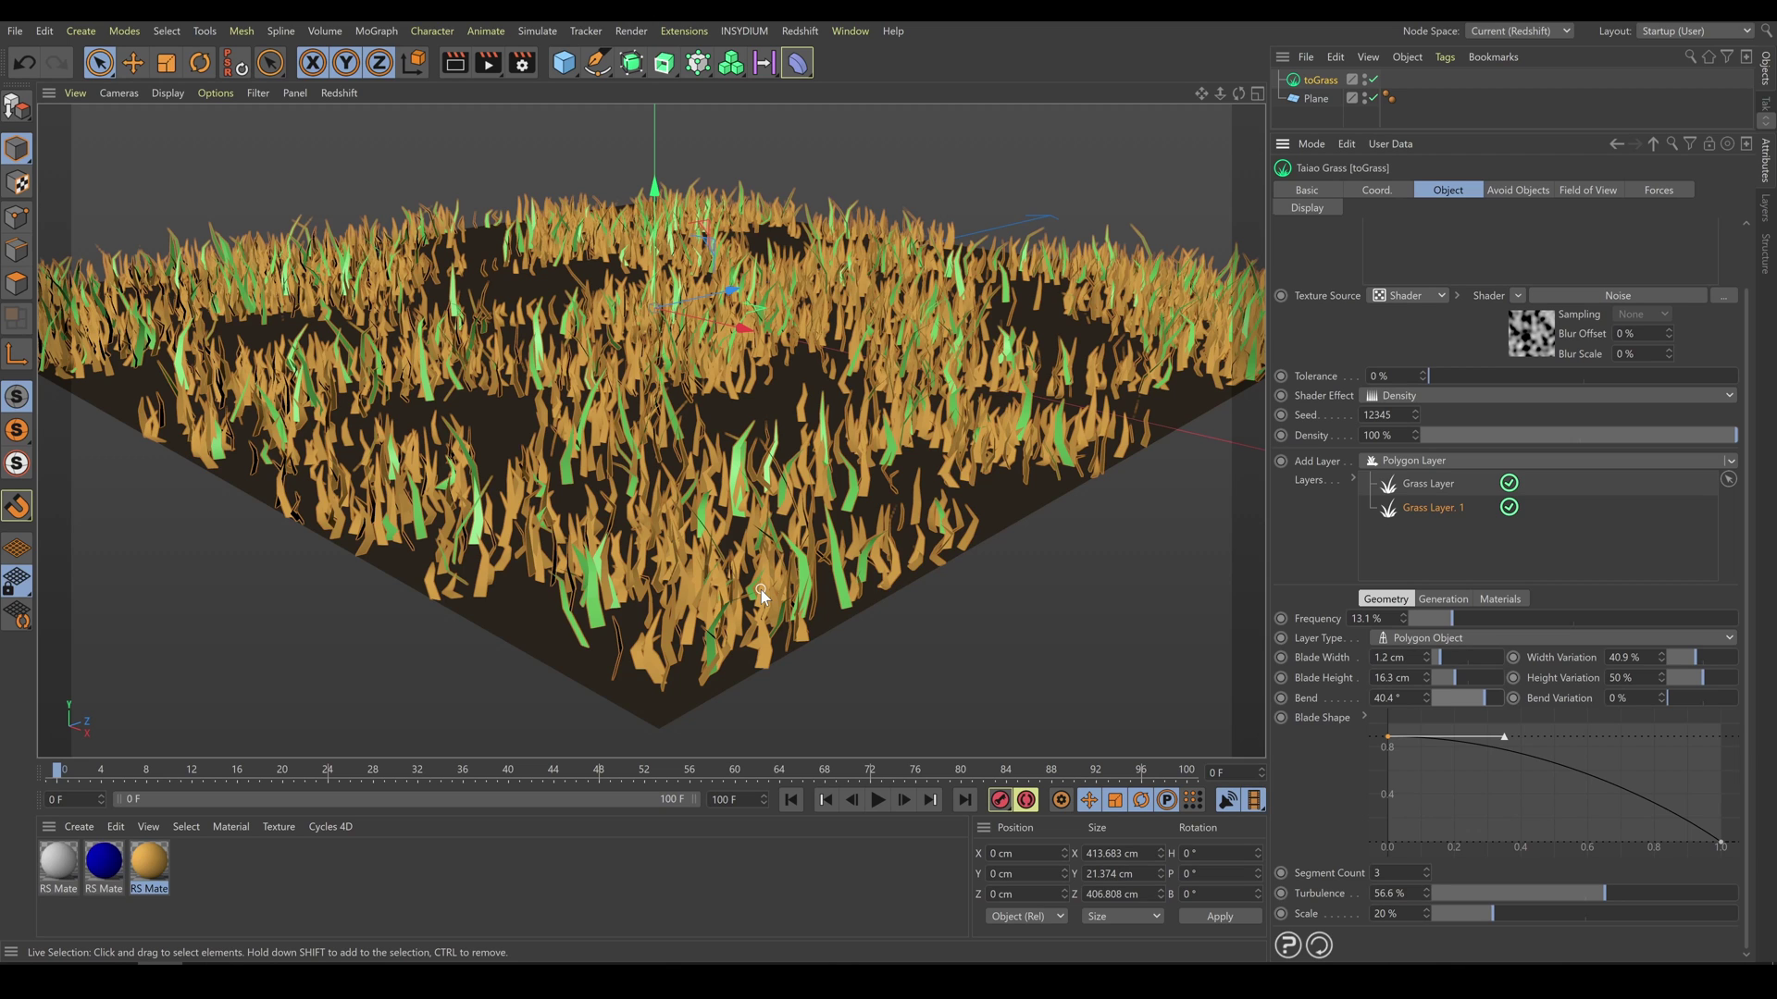
left_click(753, 32)
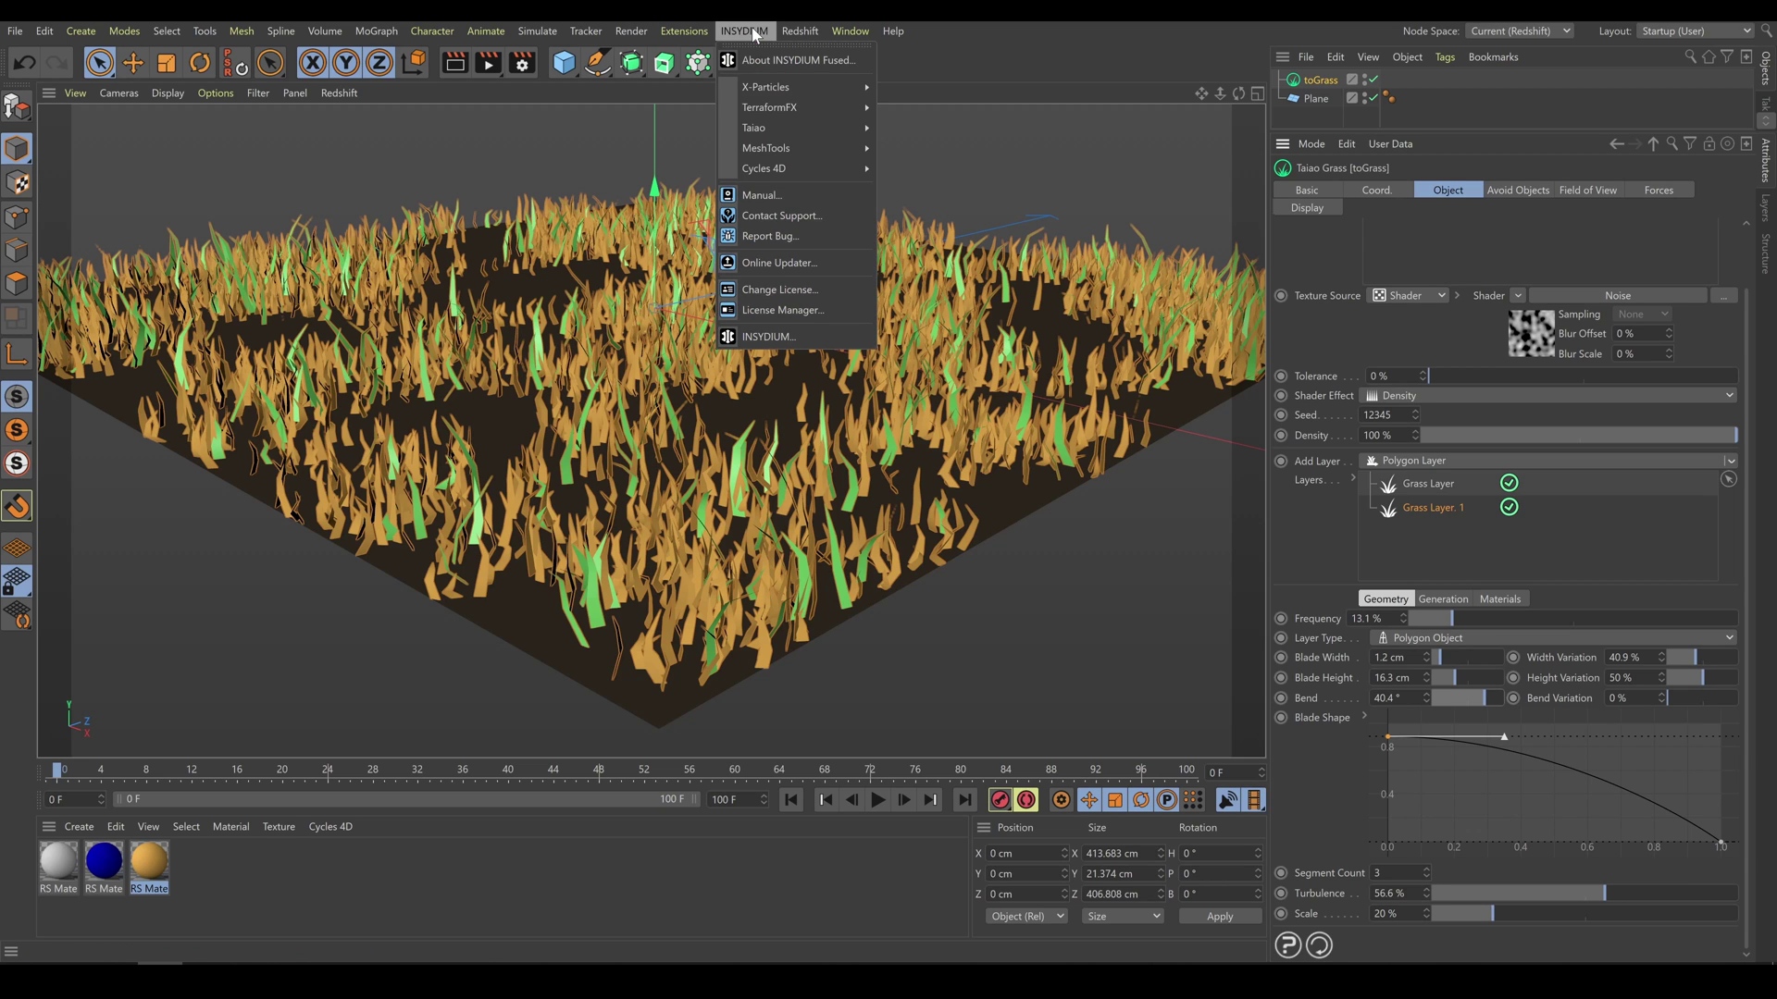
- Add a second toGrass object and assign it the blue RS Material
mouse_move(761, 135)
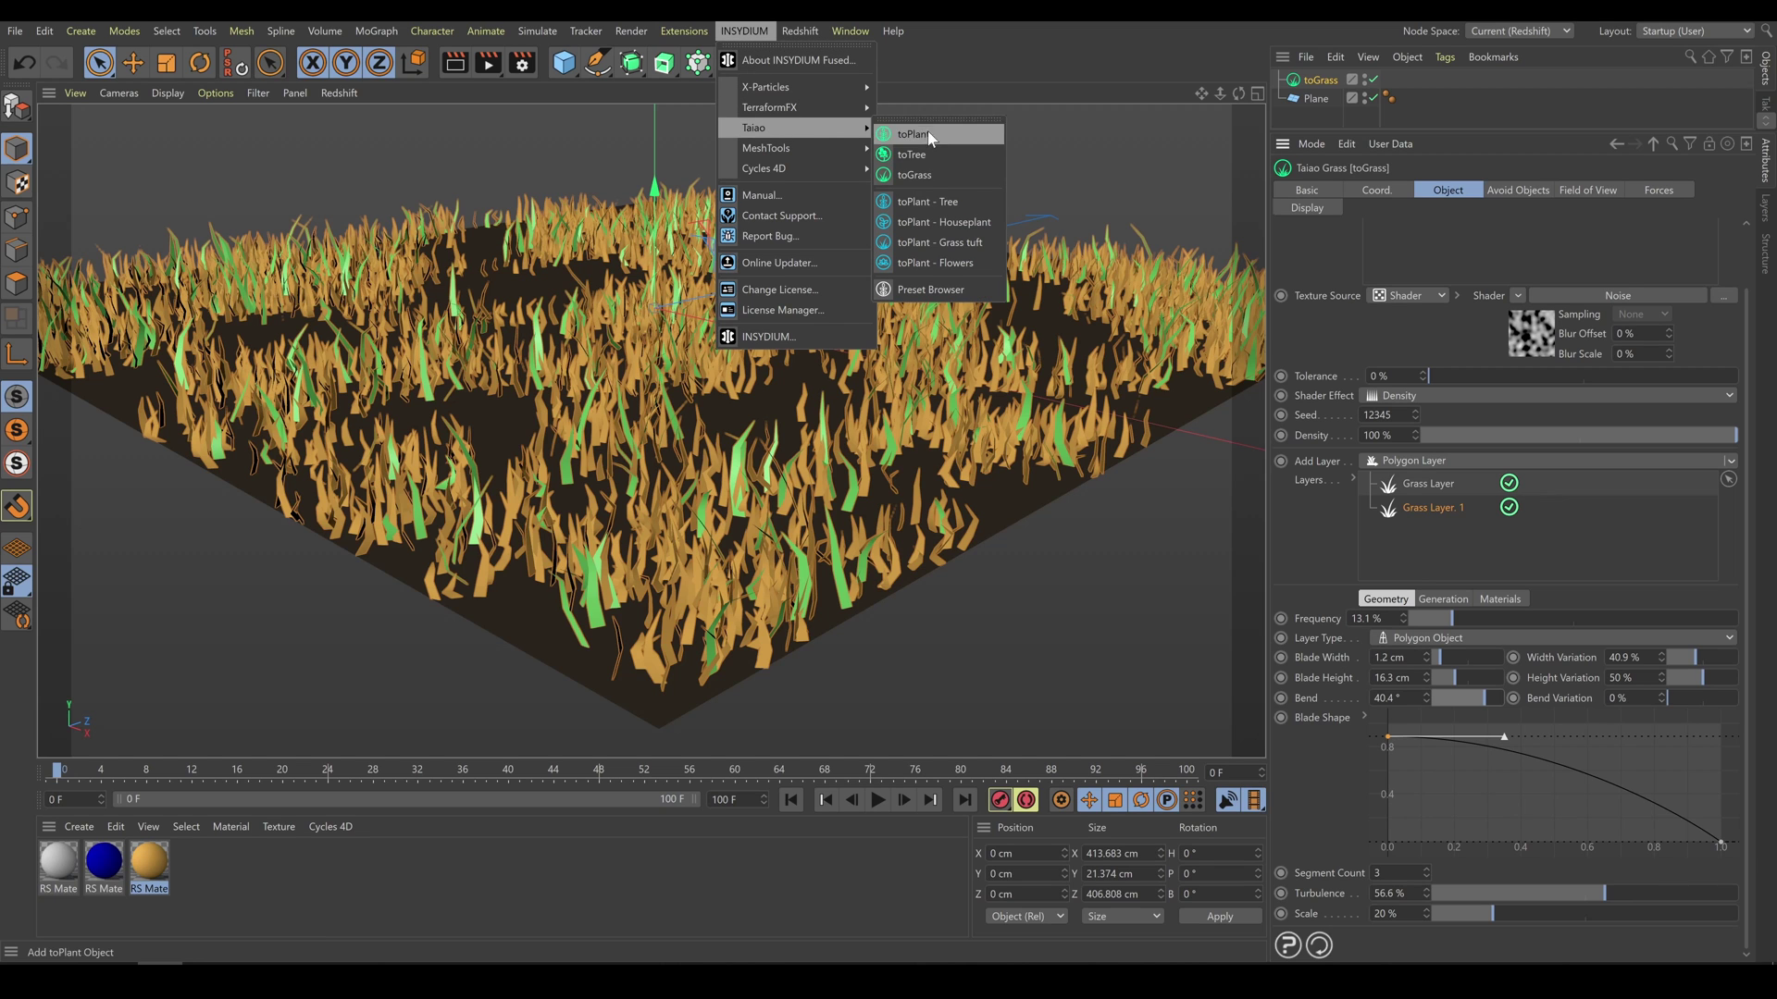
left_click(936, 177)
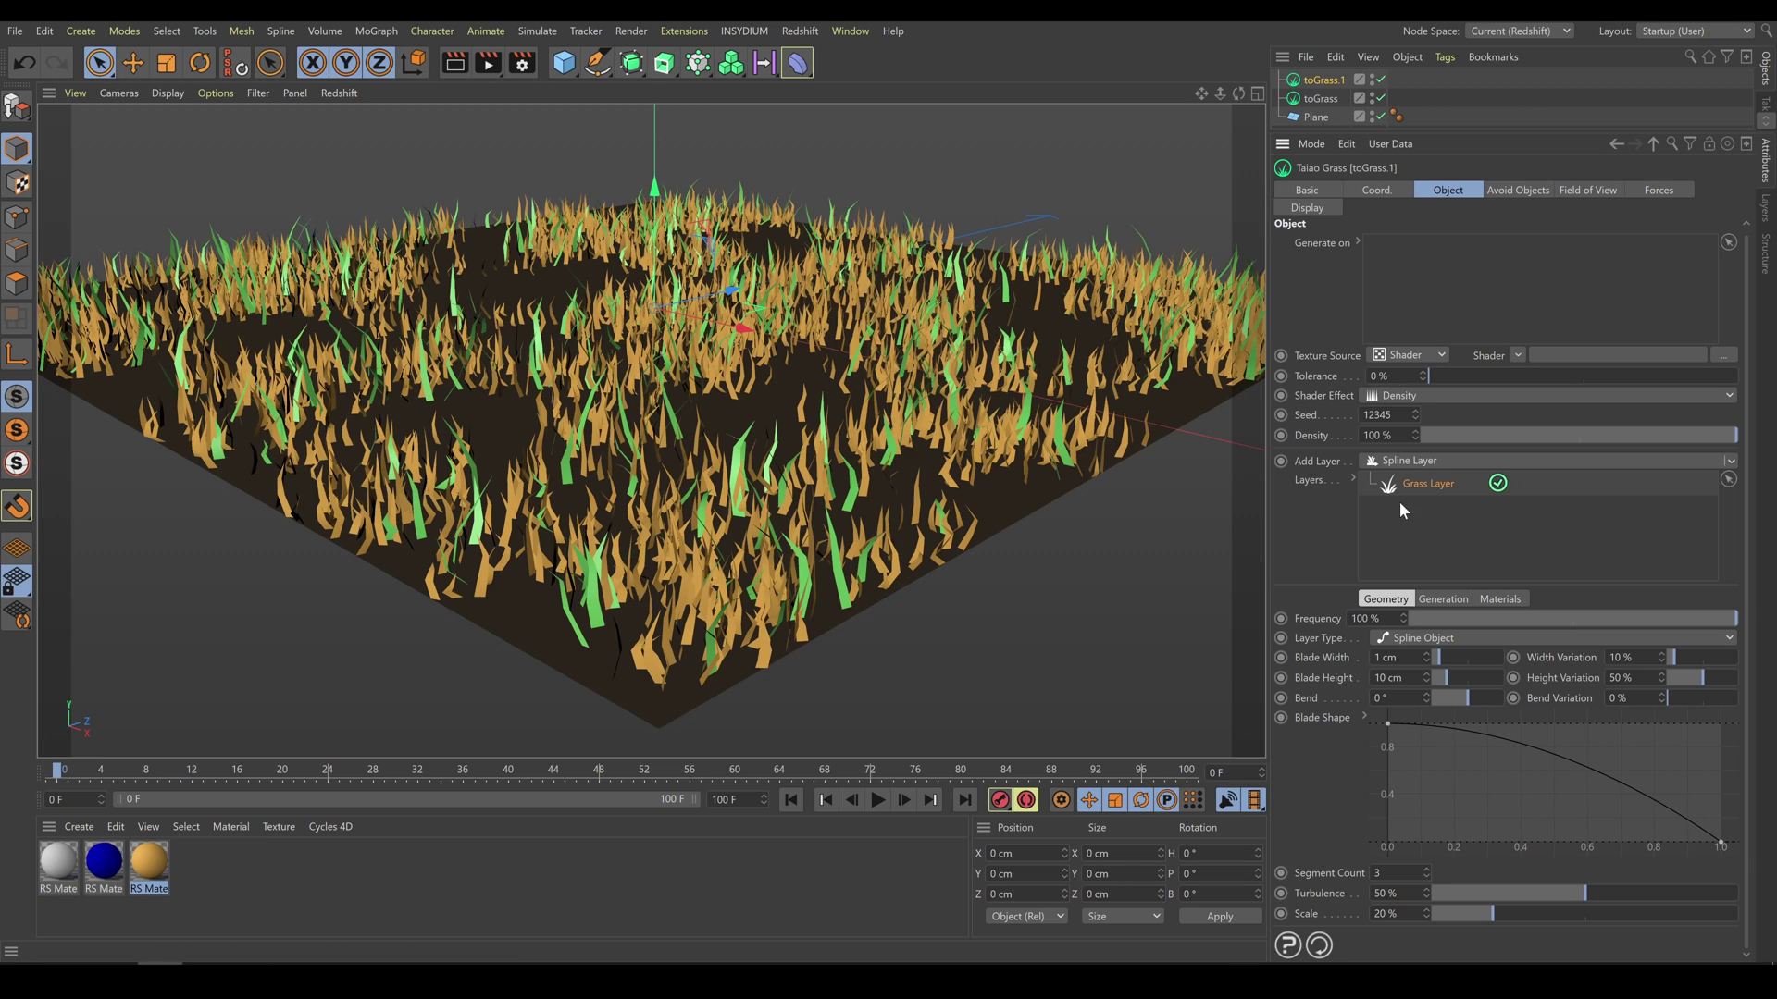
left_click(1505, 601)
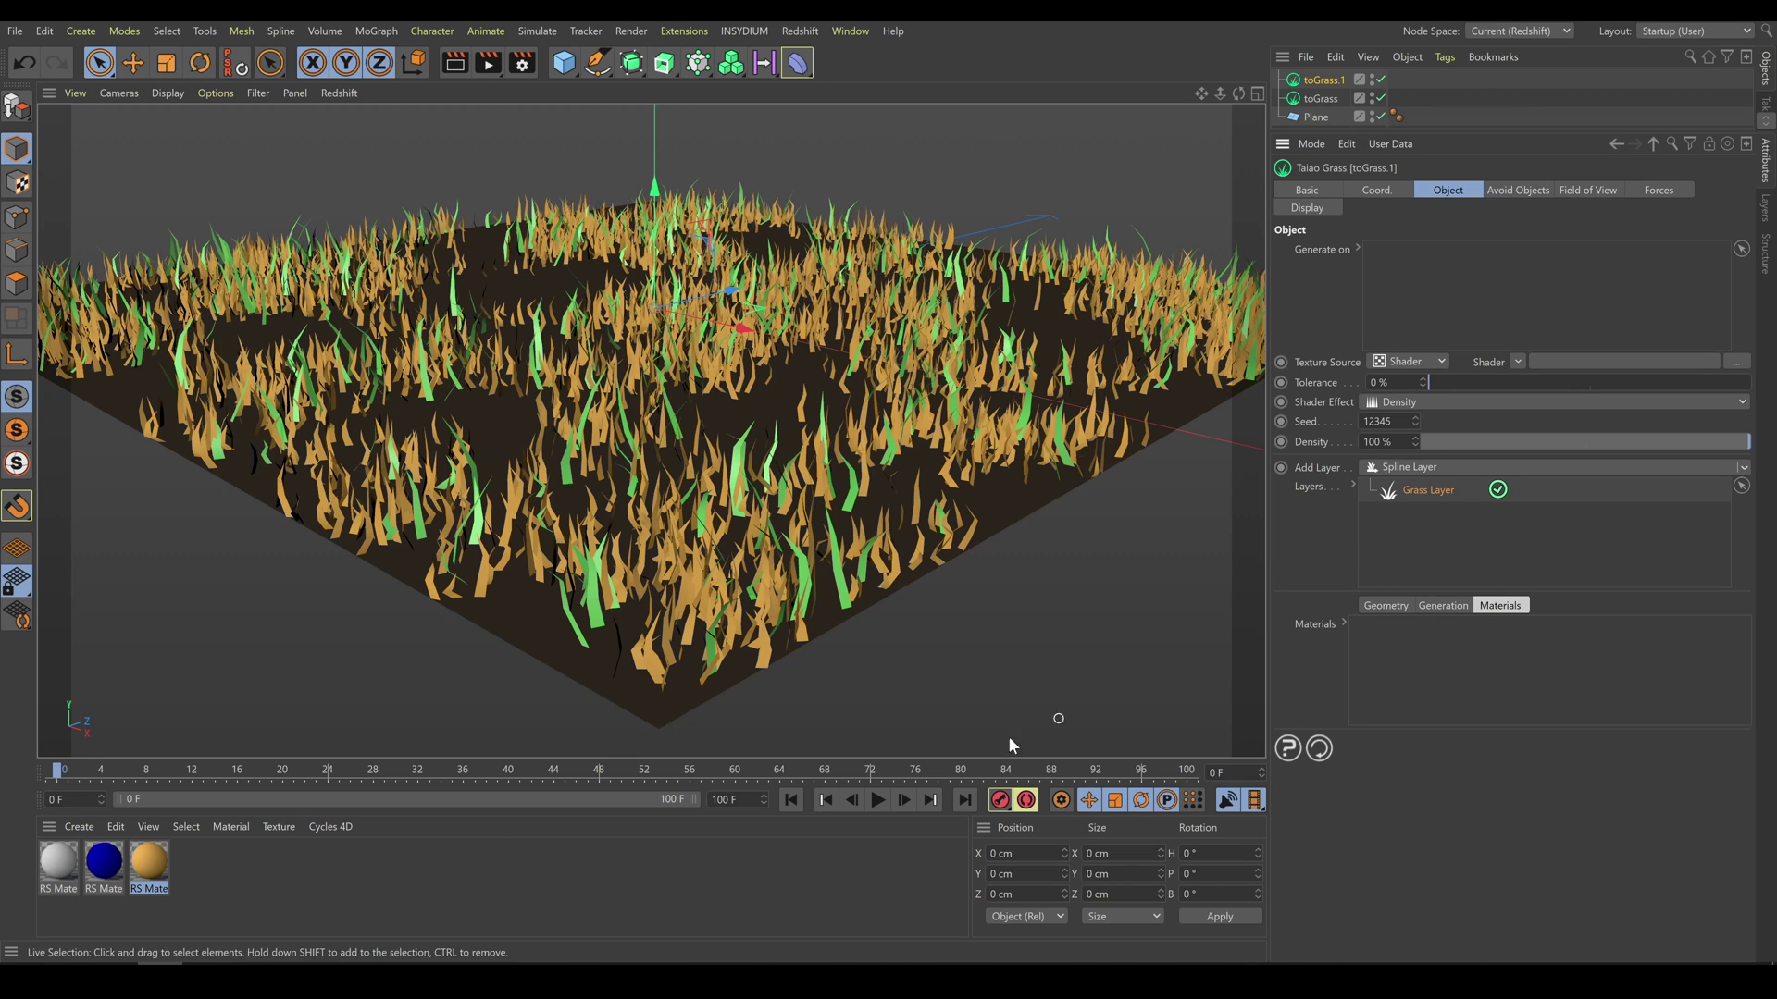
left_click_drag(137, 887, 1406, 683)
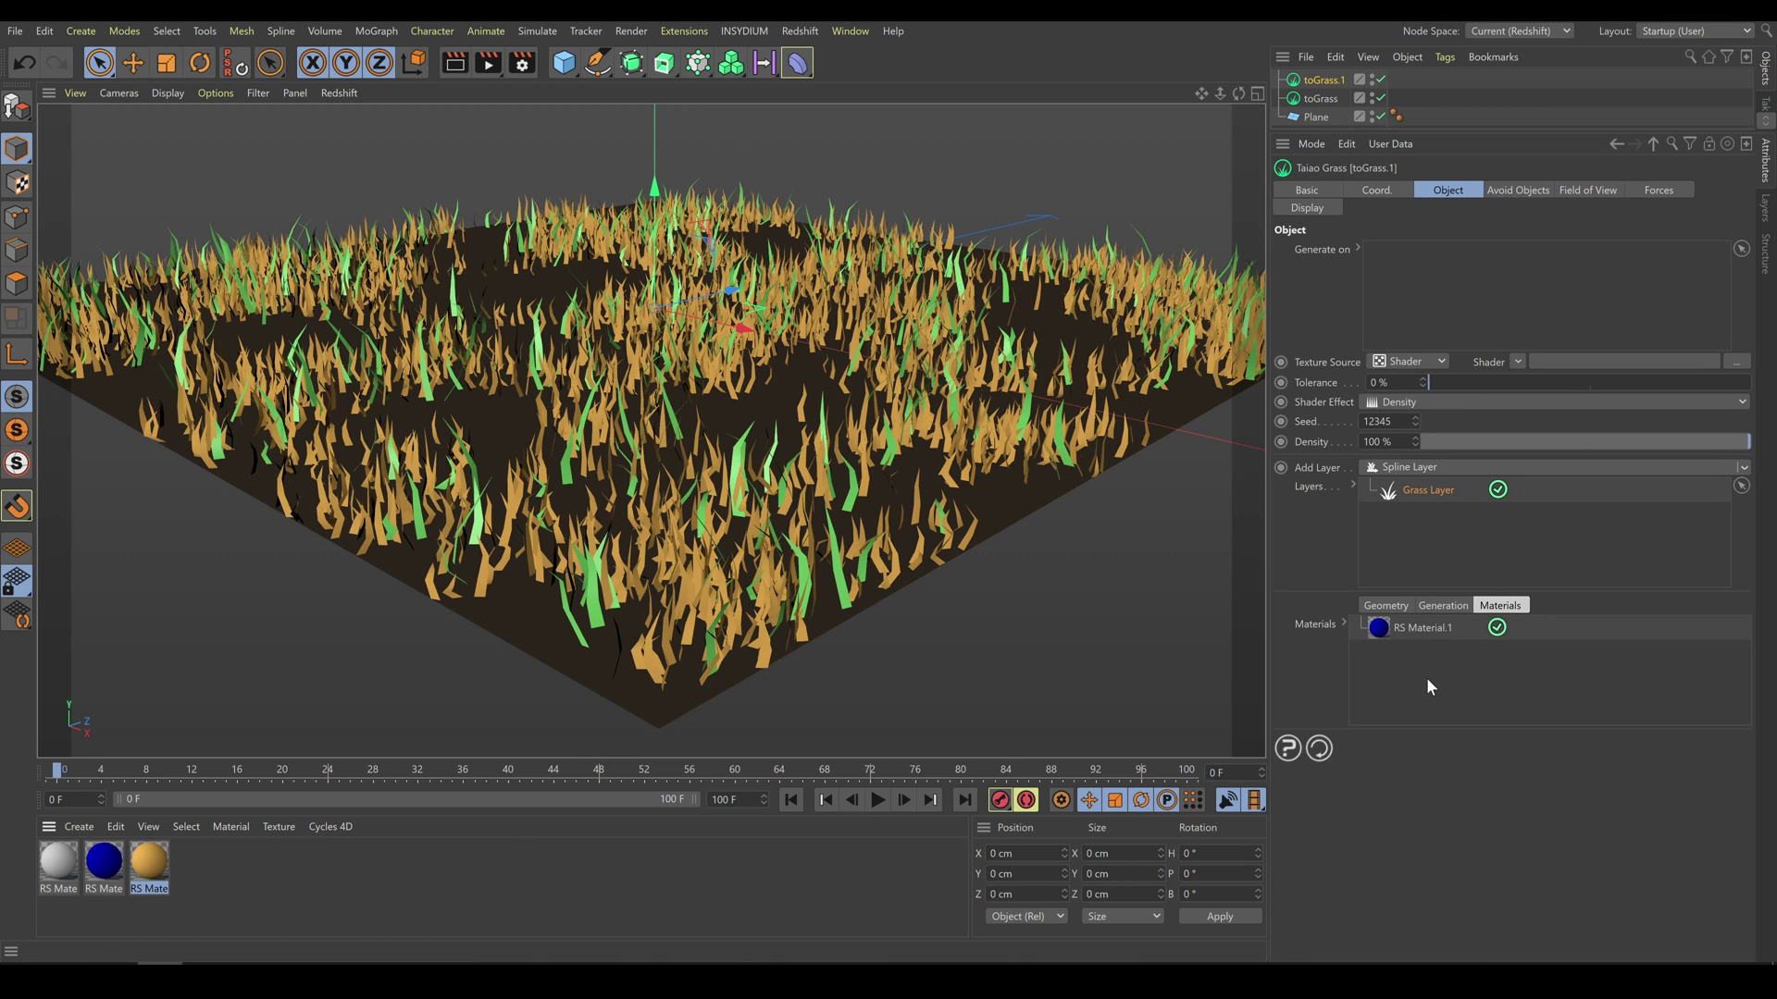
- Grow the new grass on the Plane as Polygon Object blades at 49.6% frequency
left_click_drag(1303, 112, 1396, 264)
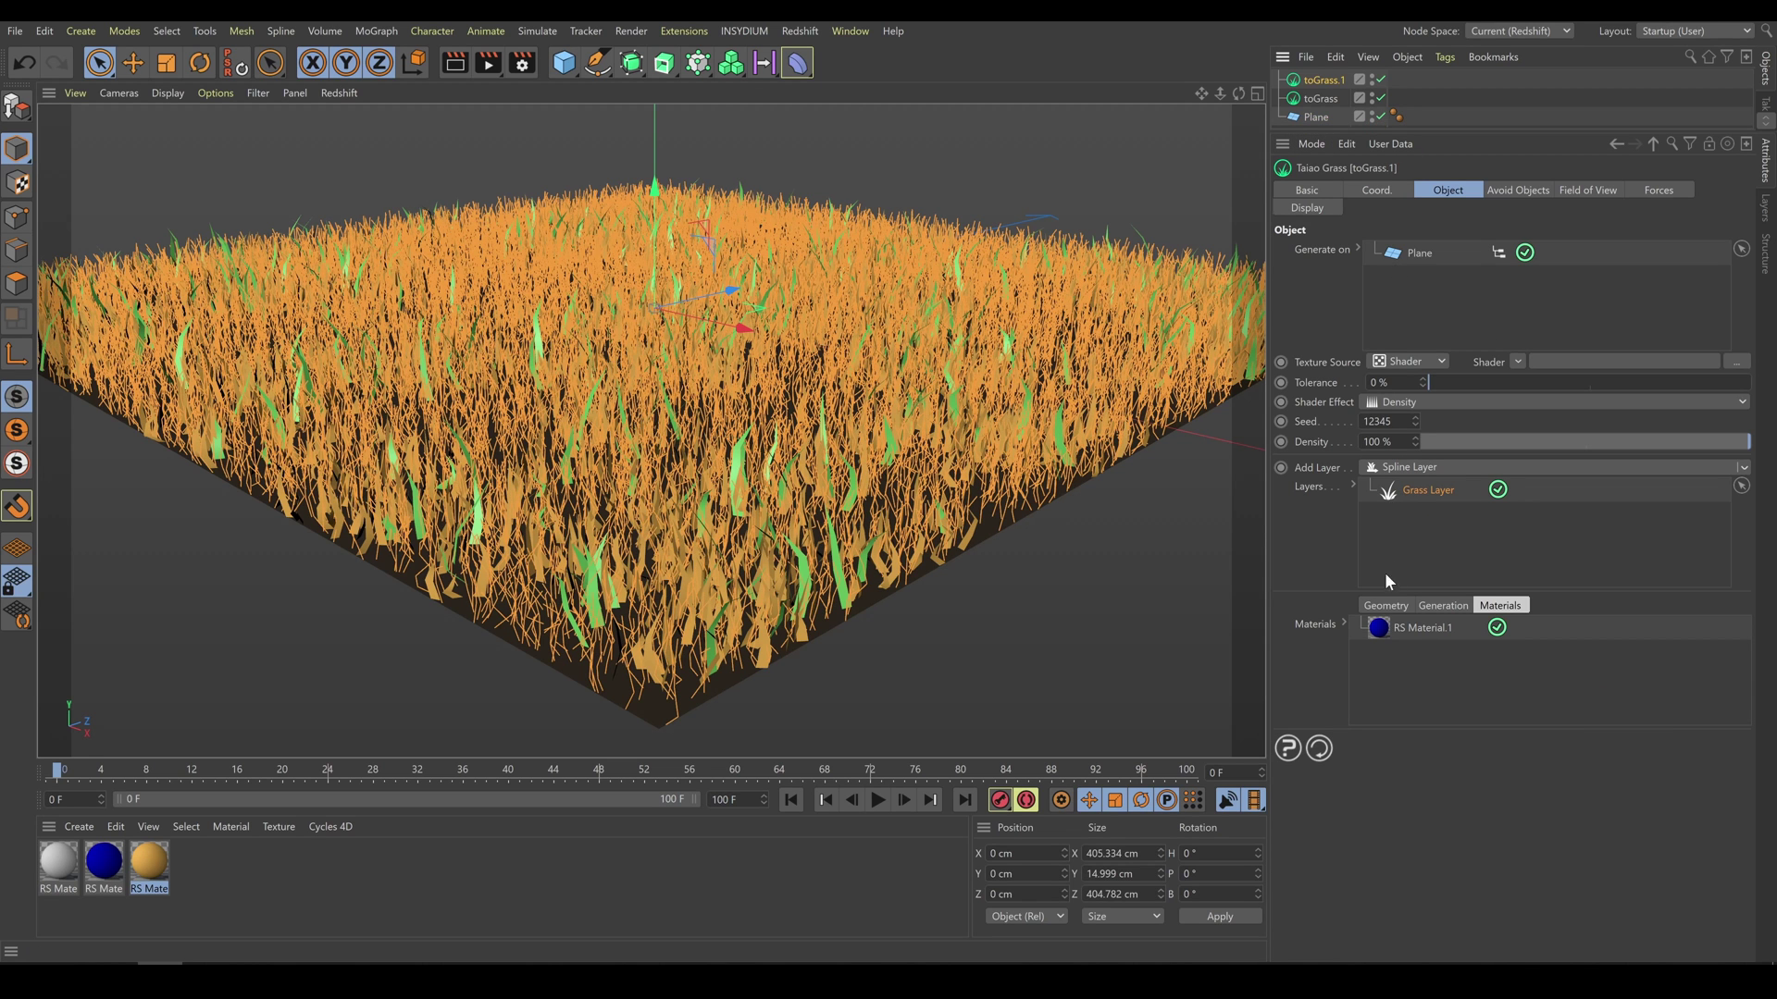
left_click(1383, 606)
left_click(1728, 644)
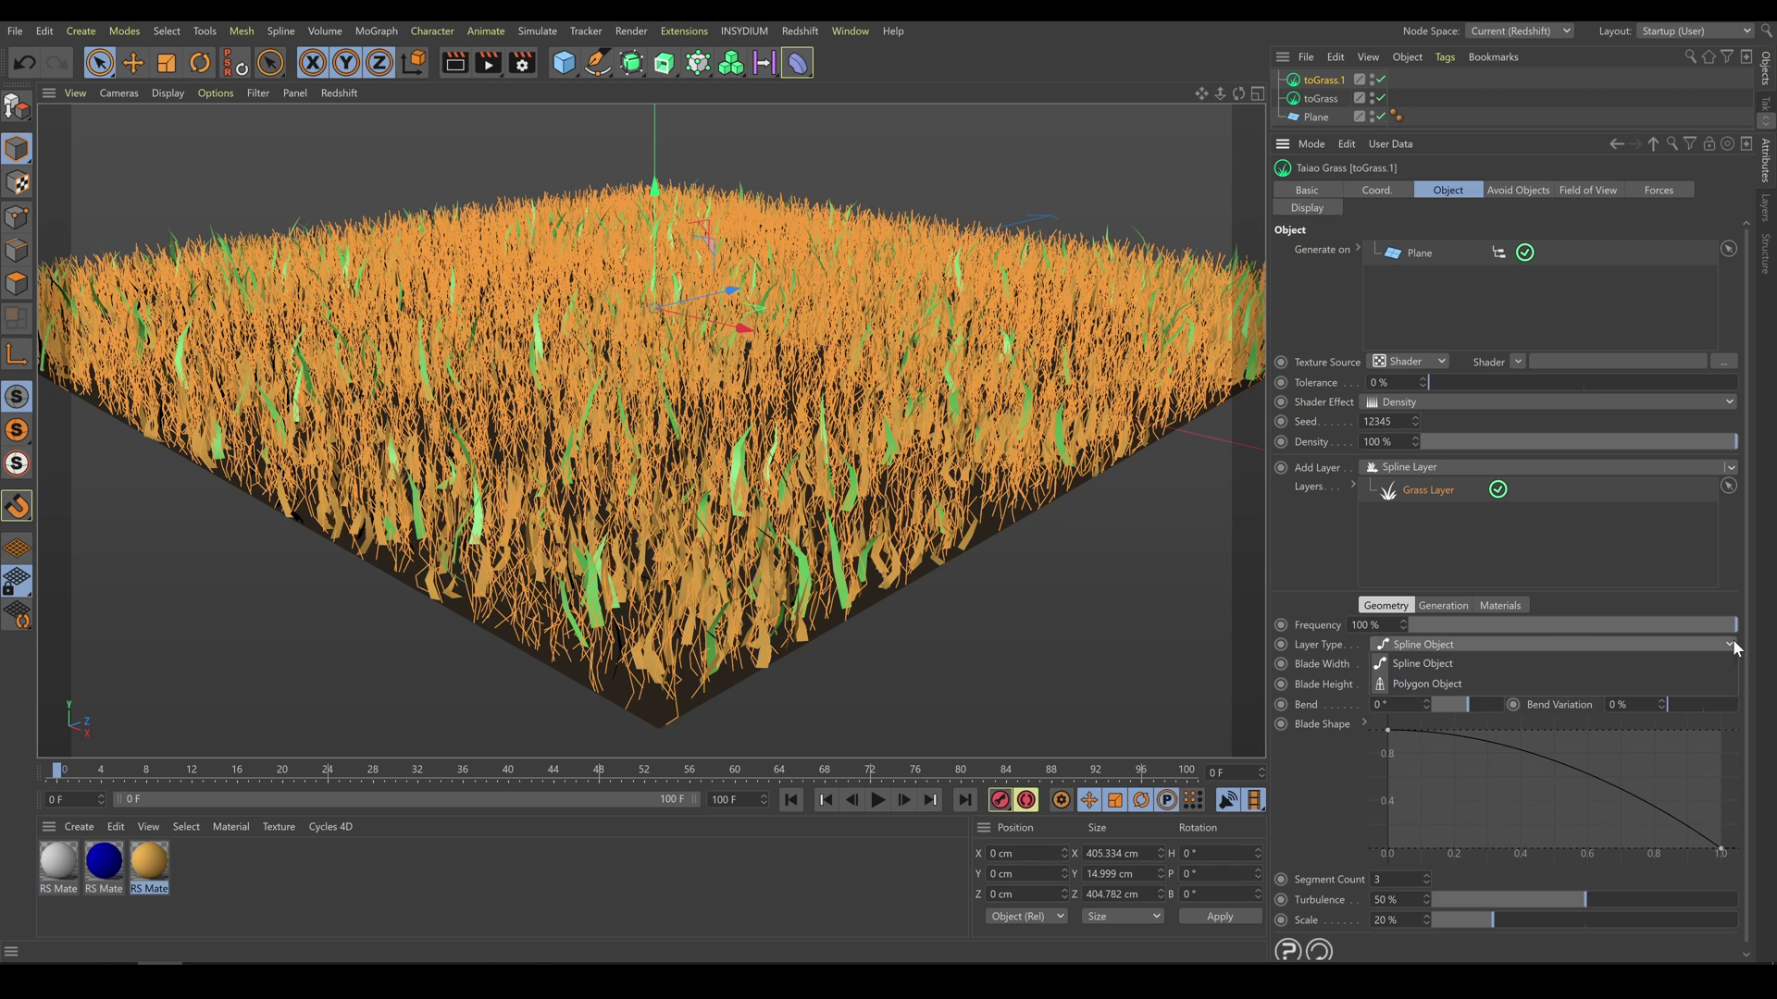
left_click(1431, 683)
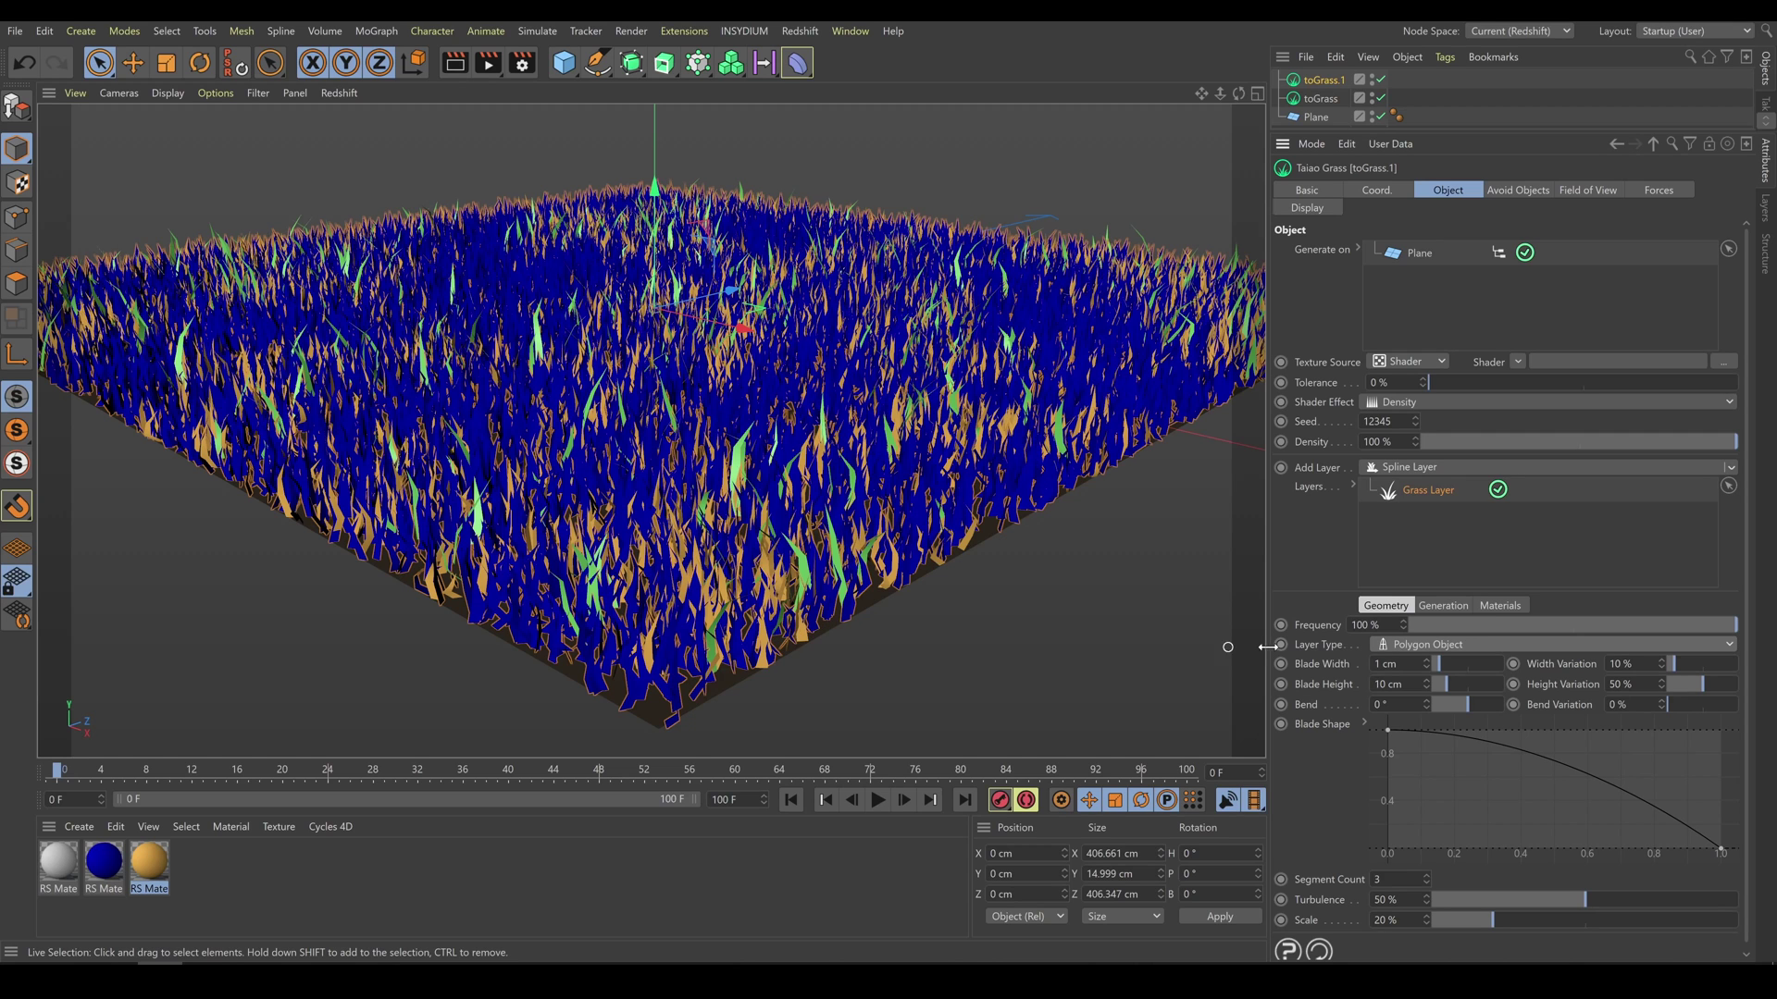
left_click_drag(1710, 620, 1573, 634)
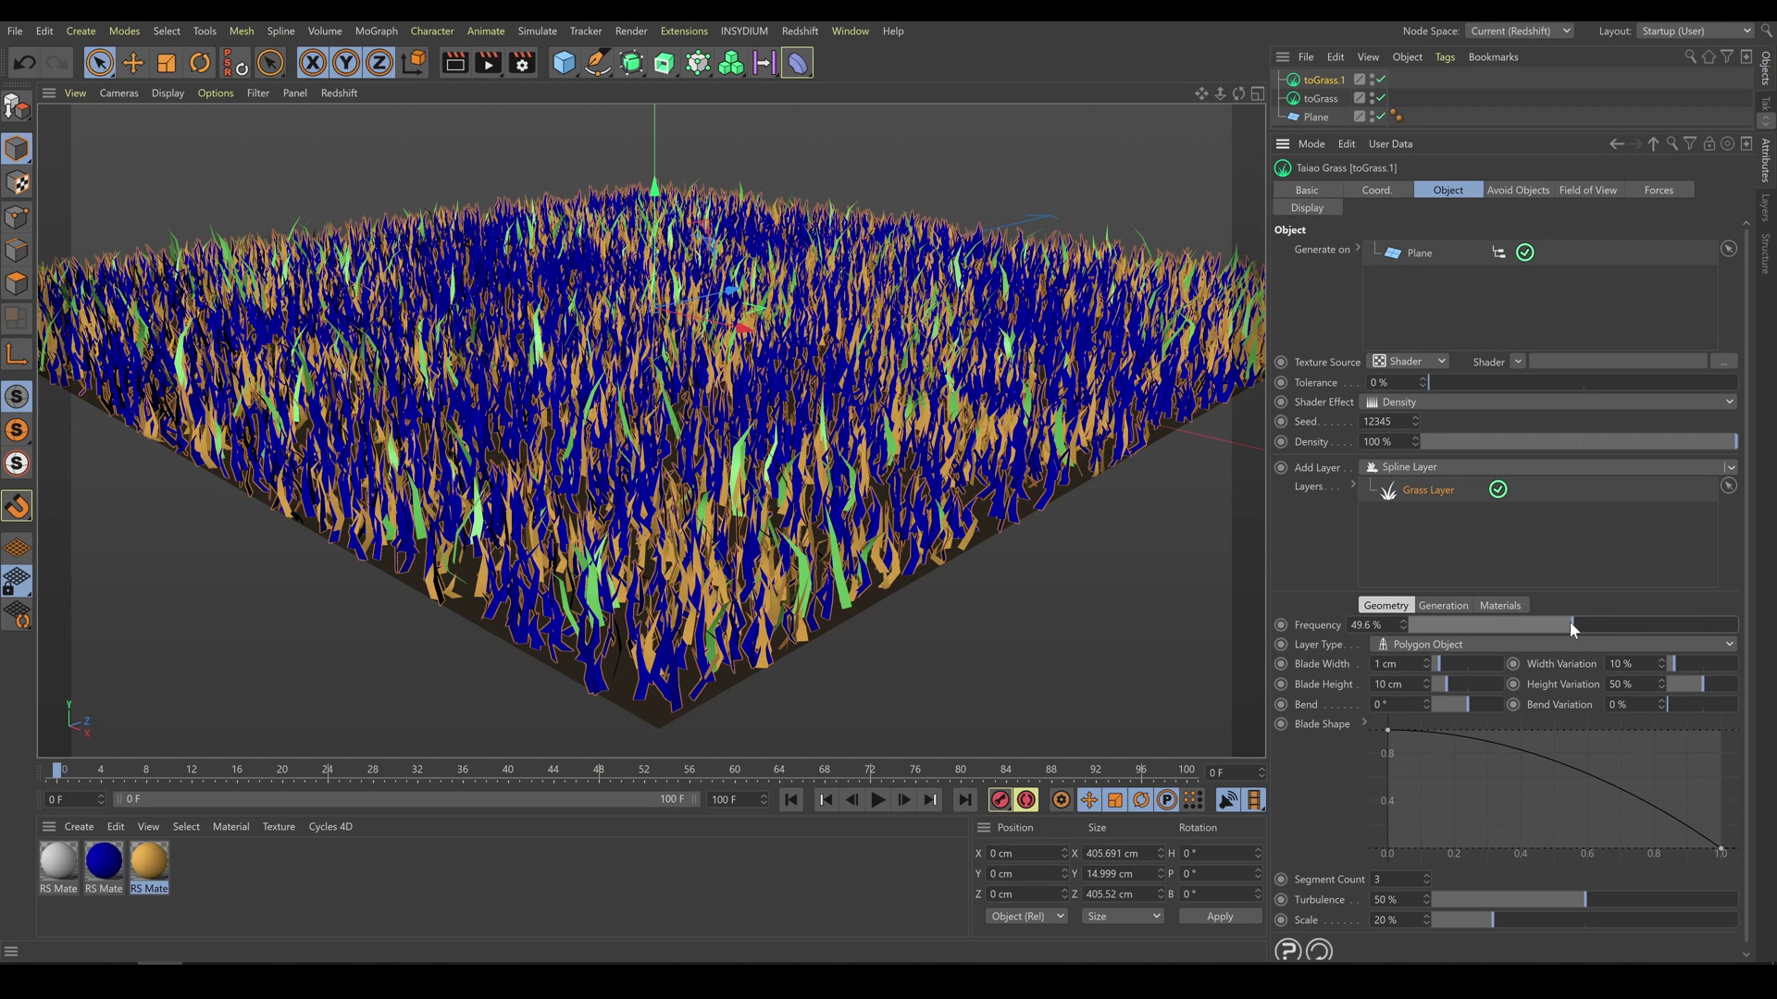
- Drive toGrass.1 density with a Noise shader at Low Clip 37% and Global Scale 32%
left_click(1518, 361)
left_click(1538, 574)
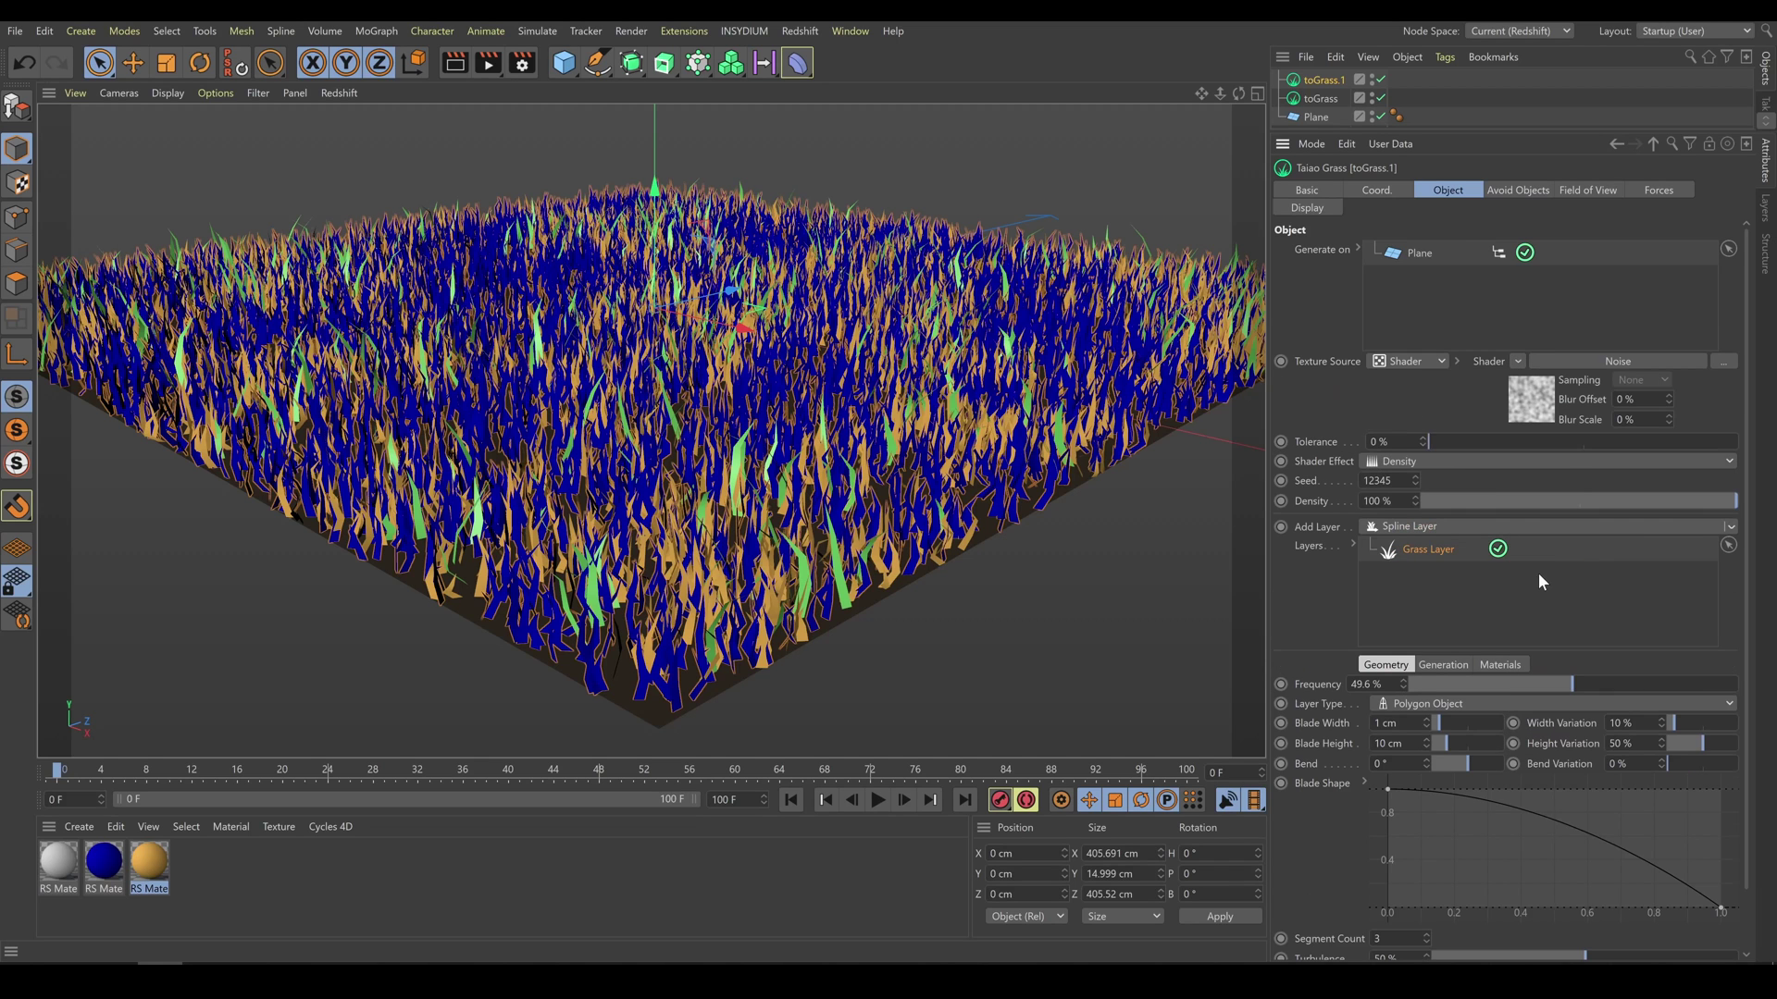
left_click(1640, 363)
left_click_drag(1487, 677, 1563, 676)
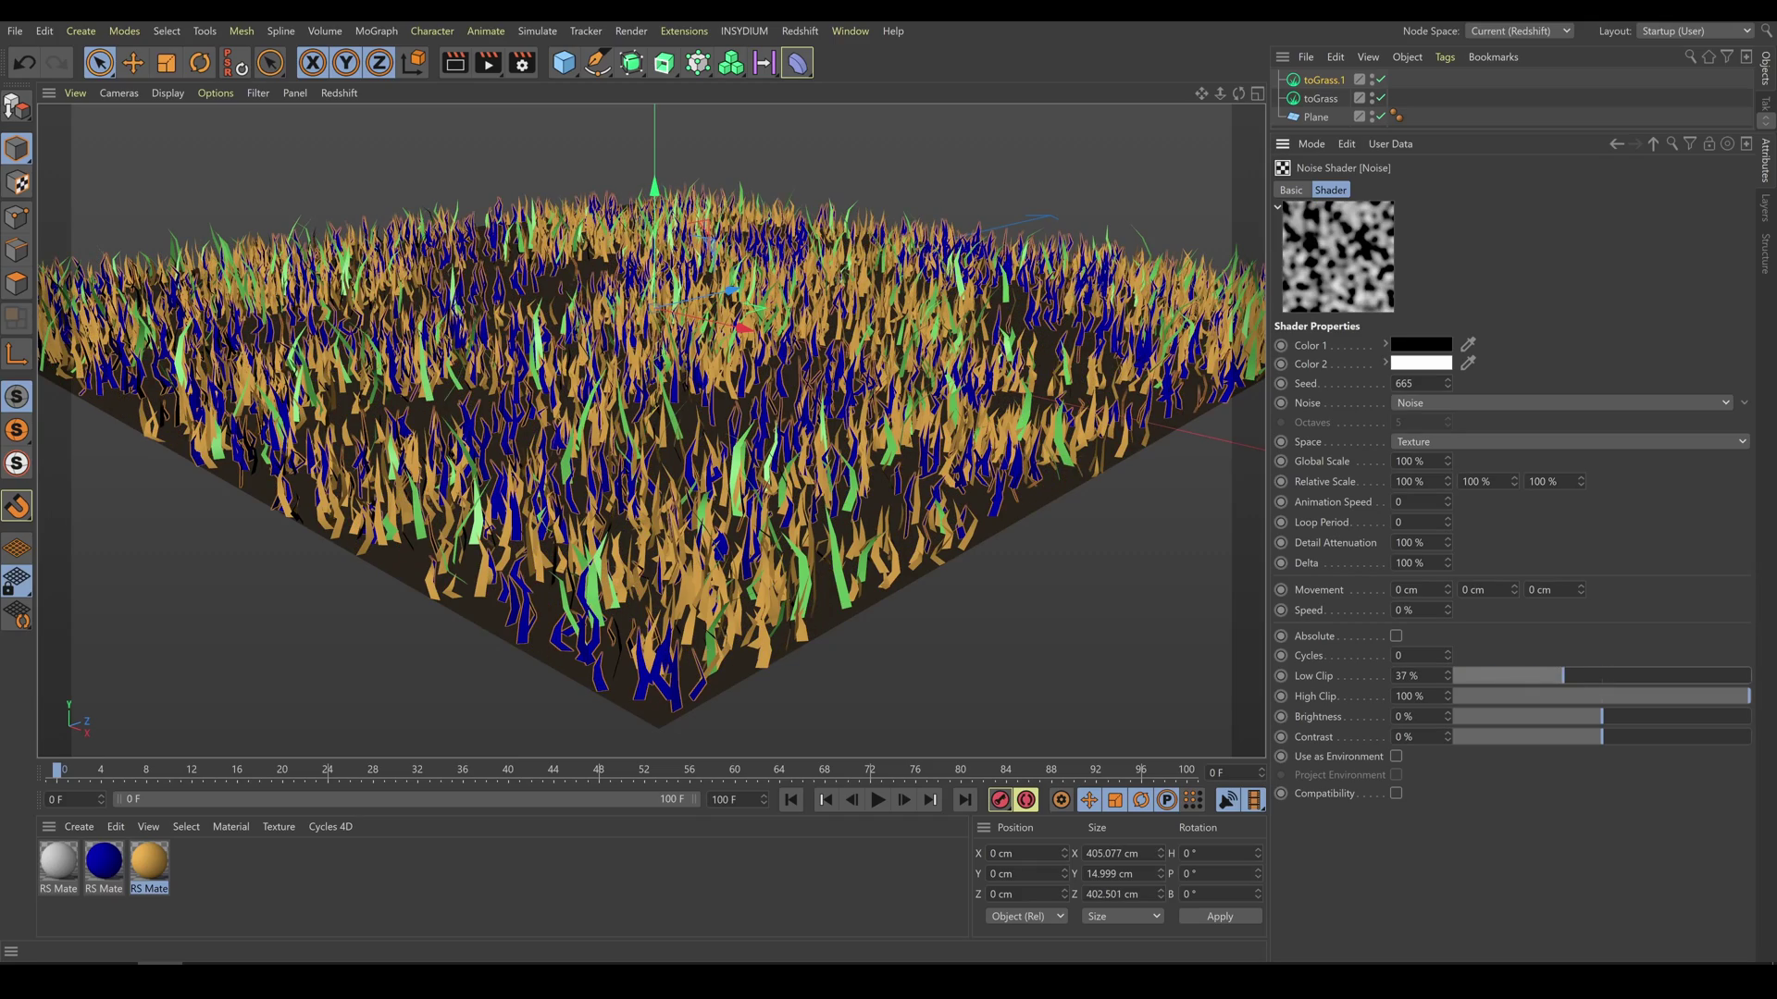
left_click_drag(1446, 461, 1446, 520)
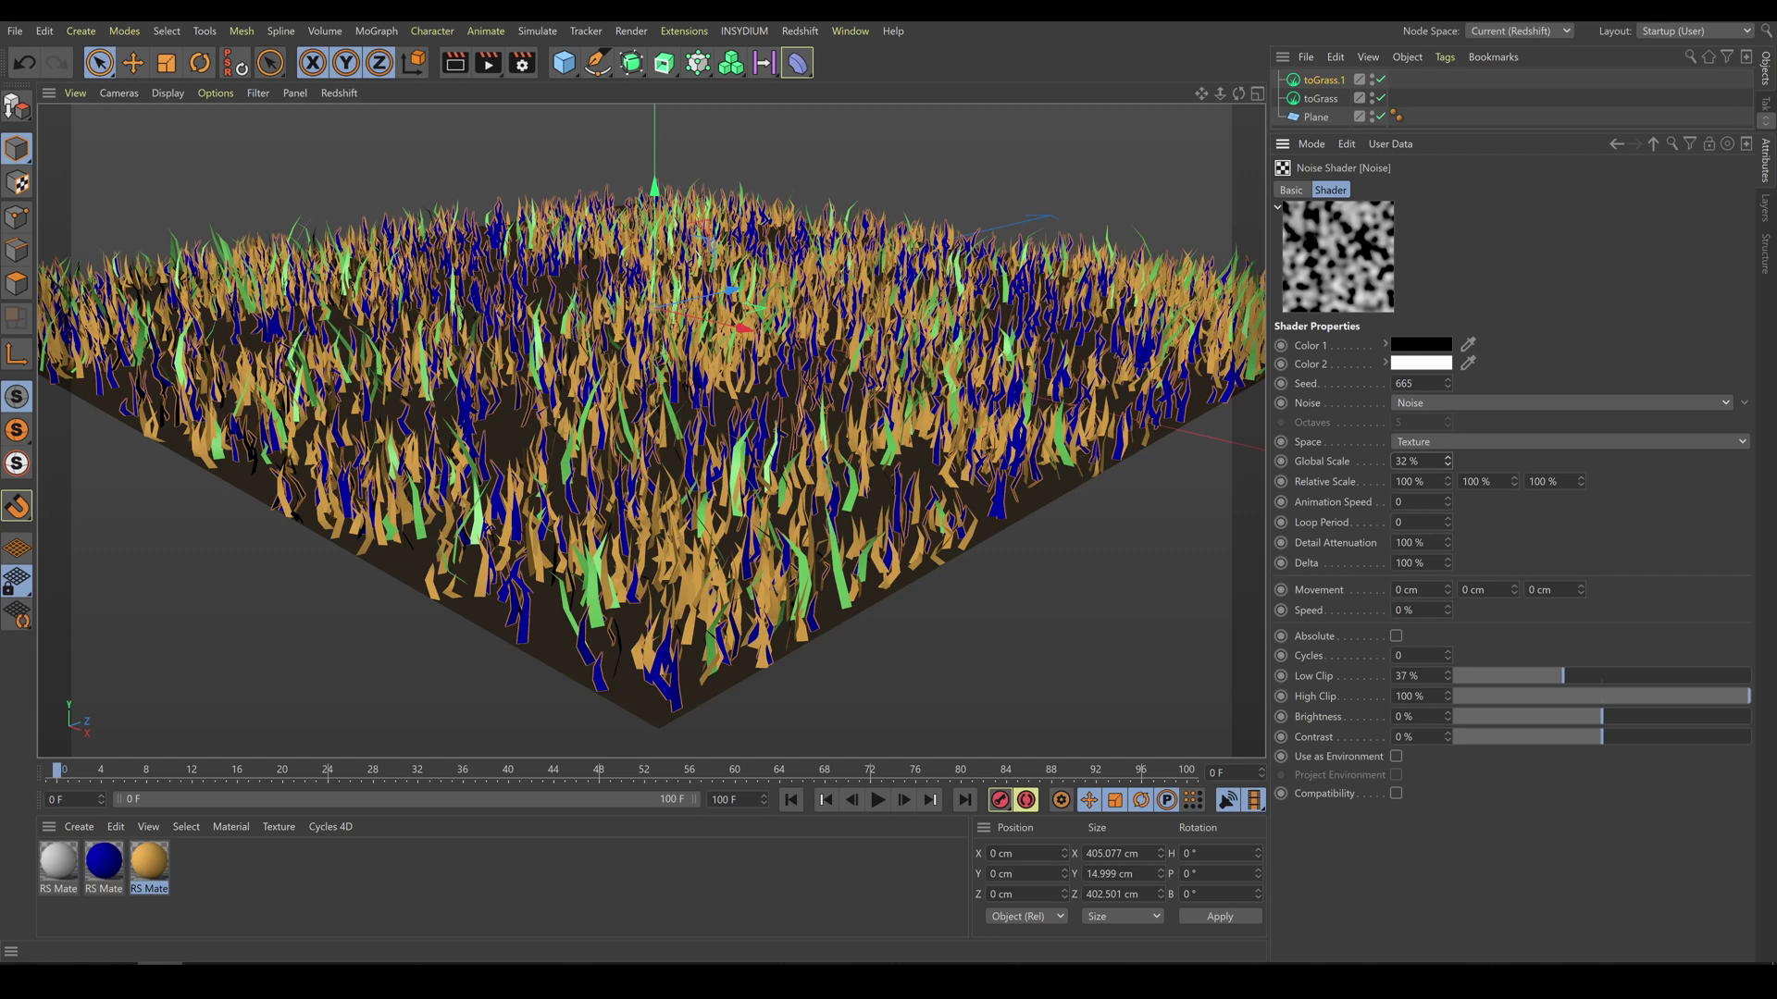
left_click(1316, 81)
- Shorten the blue grass blades to 4.2 cm, set Density to 150 %, and raise Frequency
left_click_drag(1445, 741, 1438, 723)
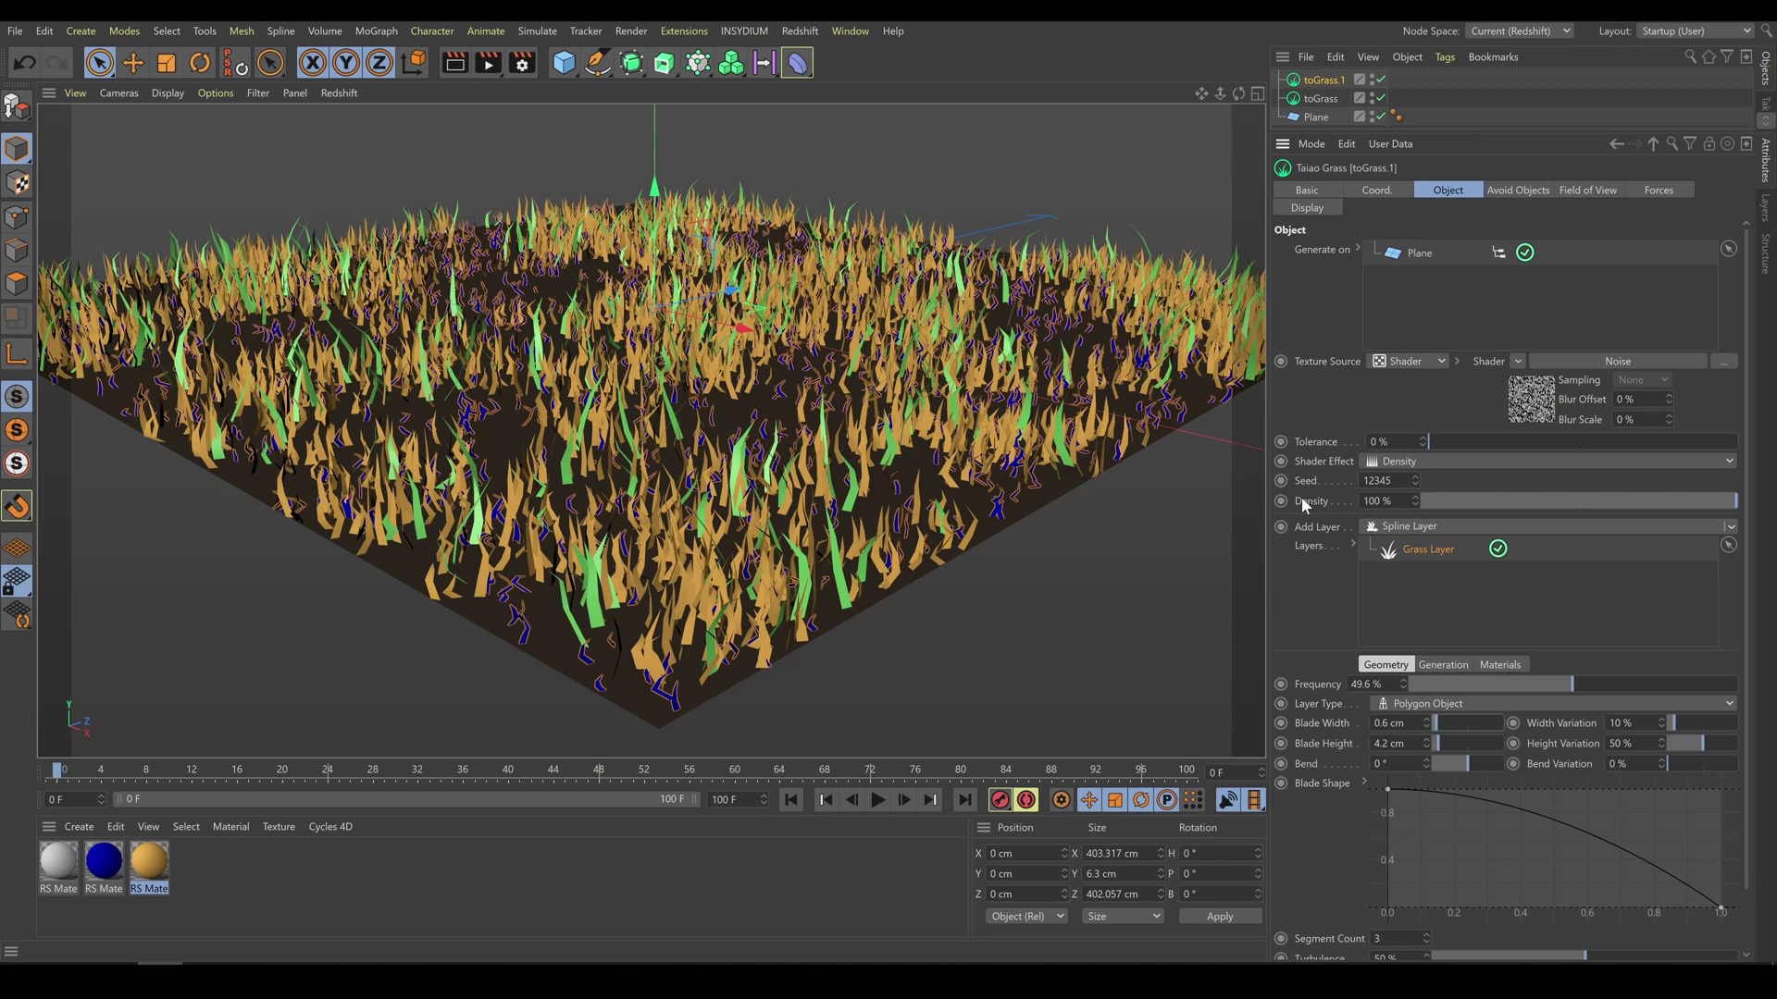
left_click(1365, 501)
type("150")
key("Return")
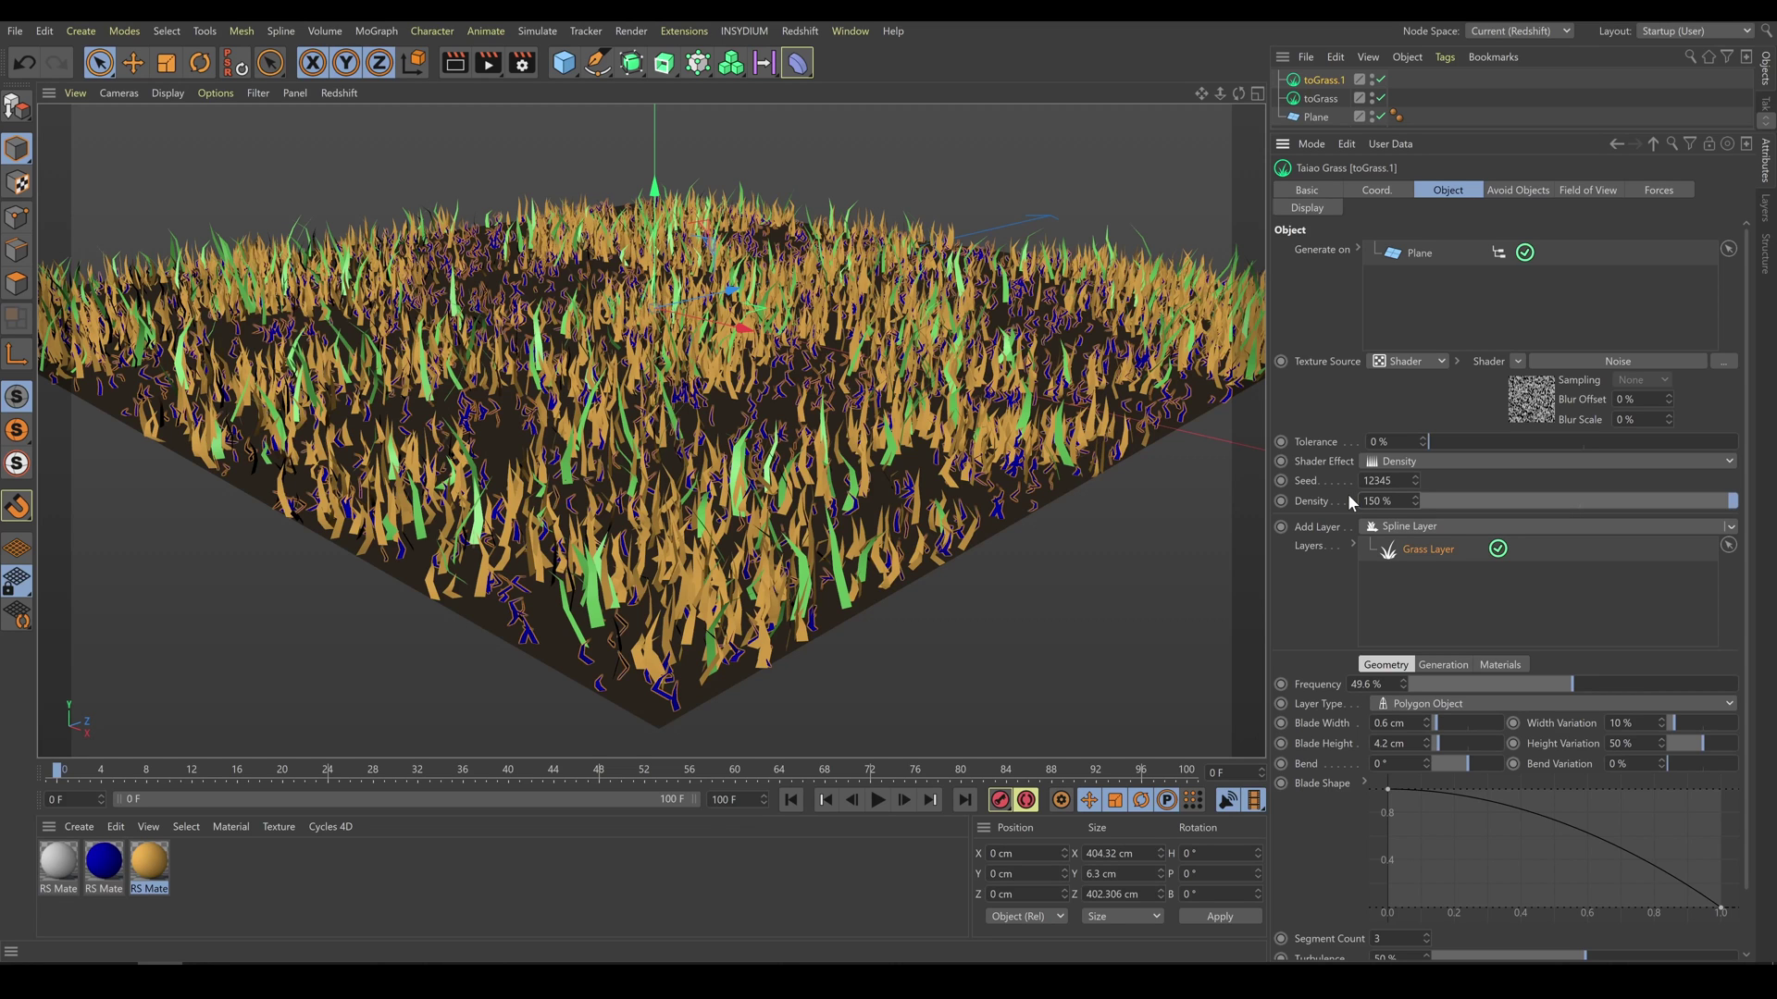
left_click_drag(1591, 680, 1667, 685)
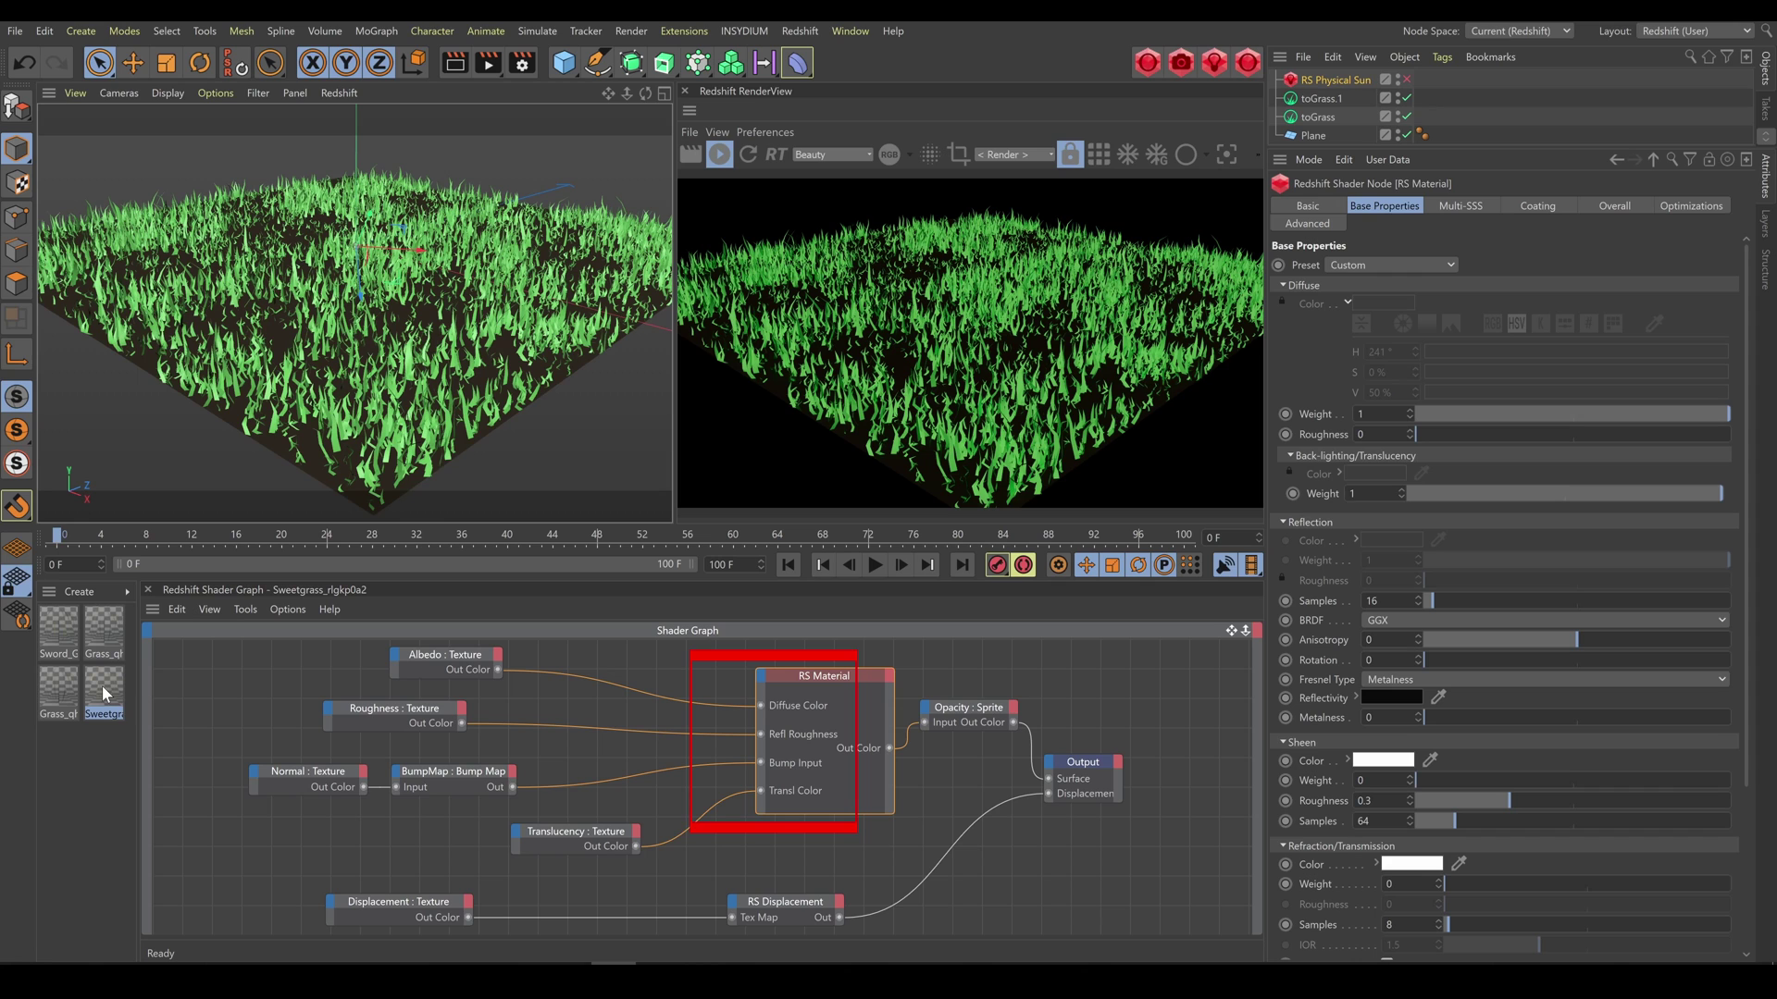
- Show the Opacity : Sprite node's stencil image settings in the Attribute Manager
left_click(977, 712)
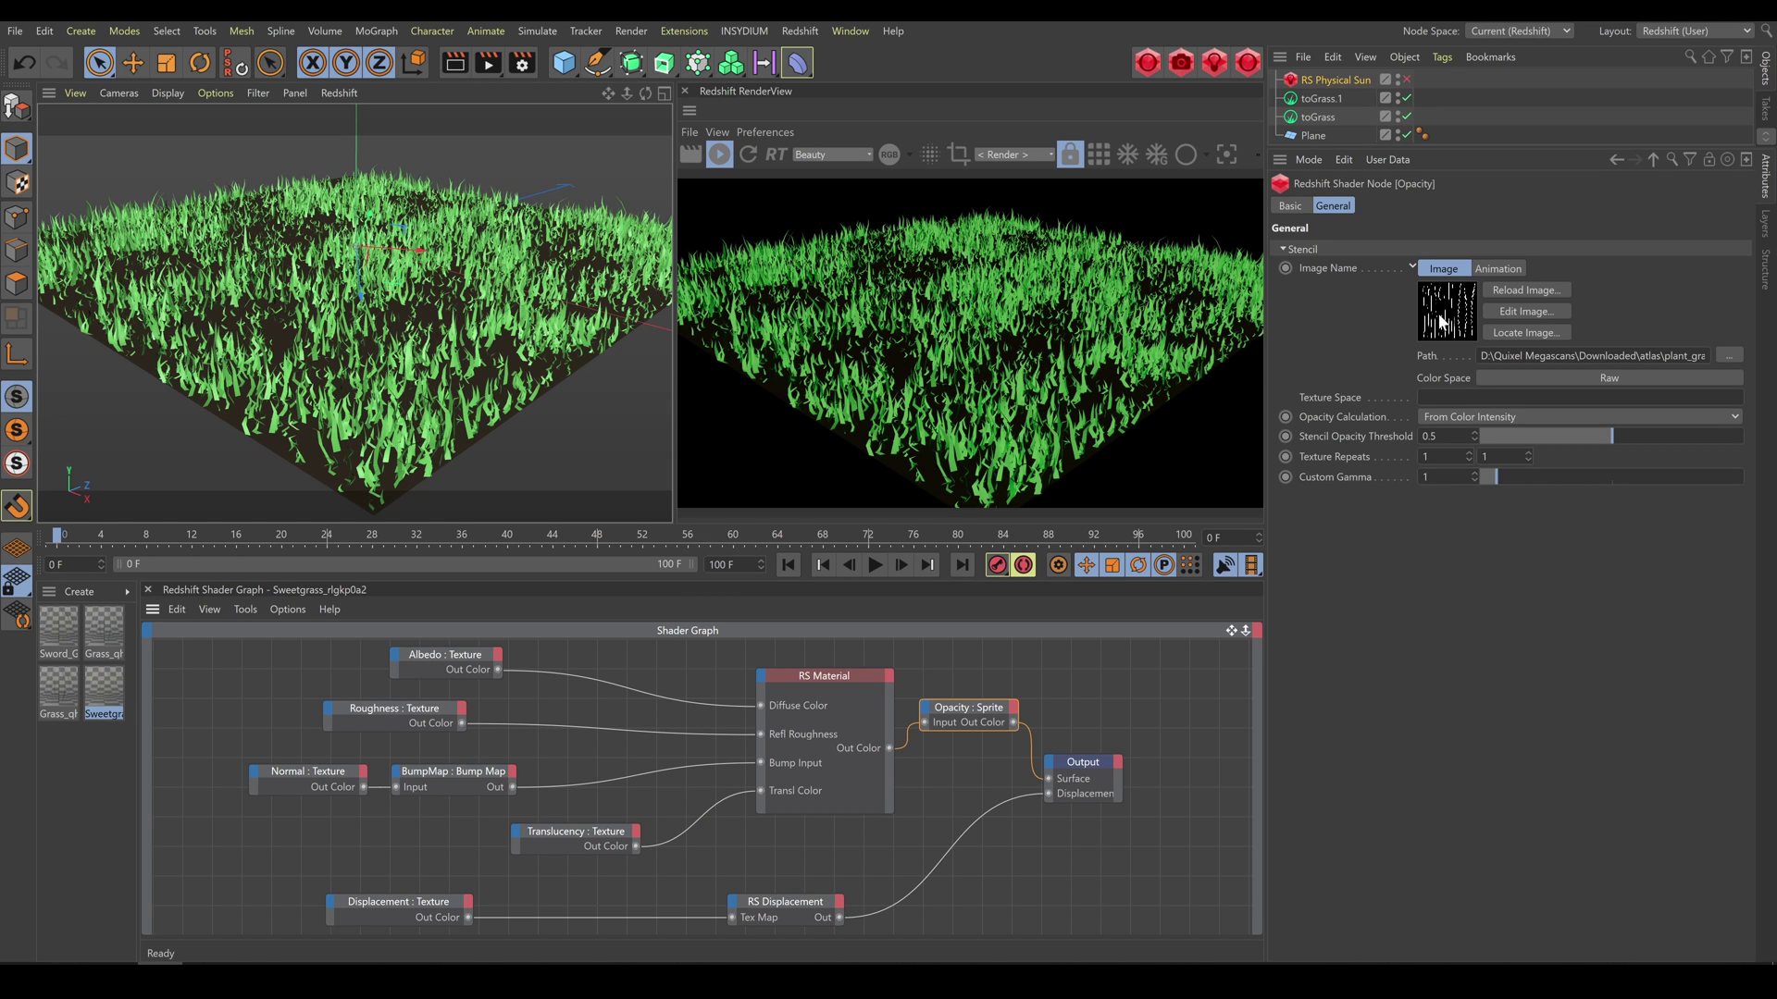
- Disable the toGrass.1 object and Grass Layer.1
left_click(1406, 98)
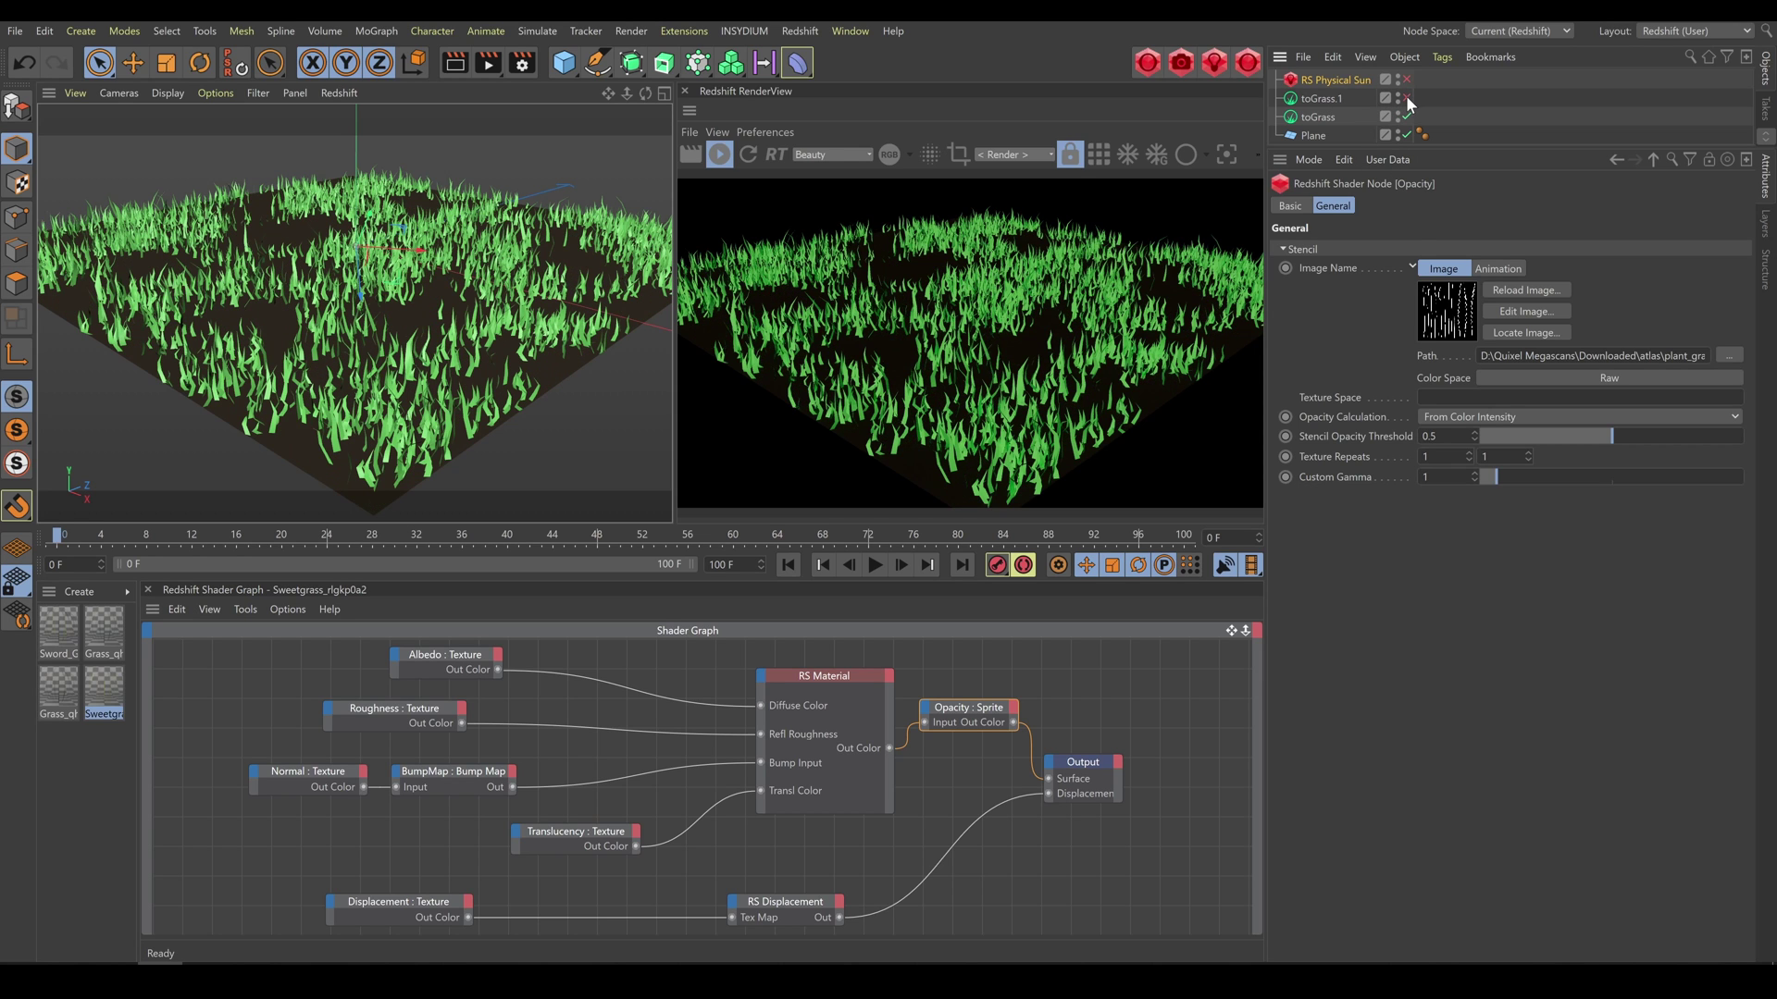
left_click(1319, 119)
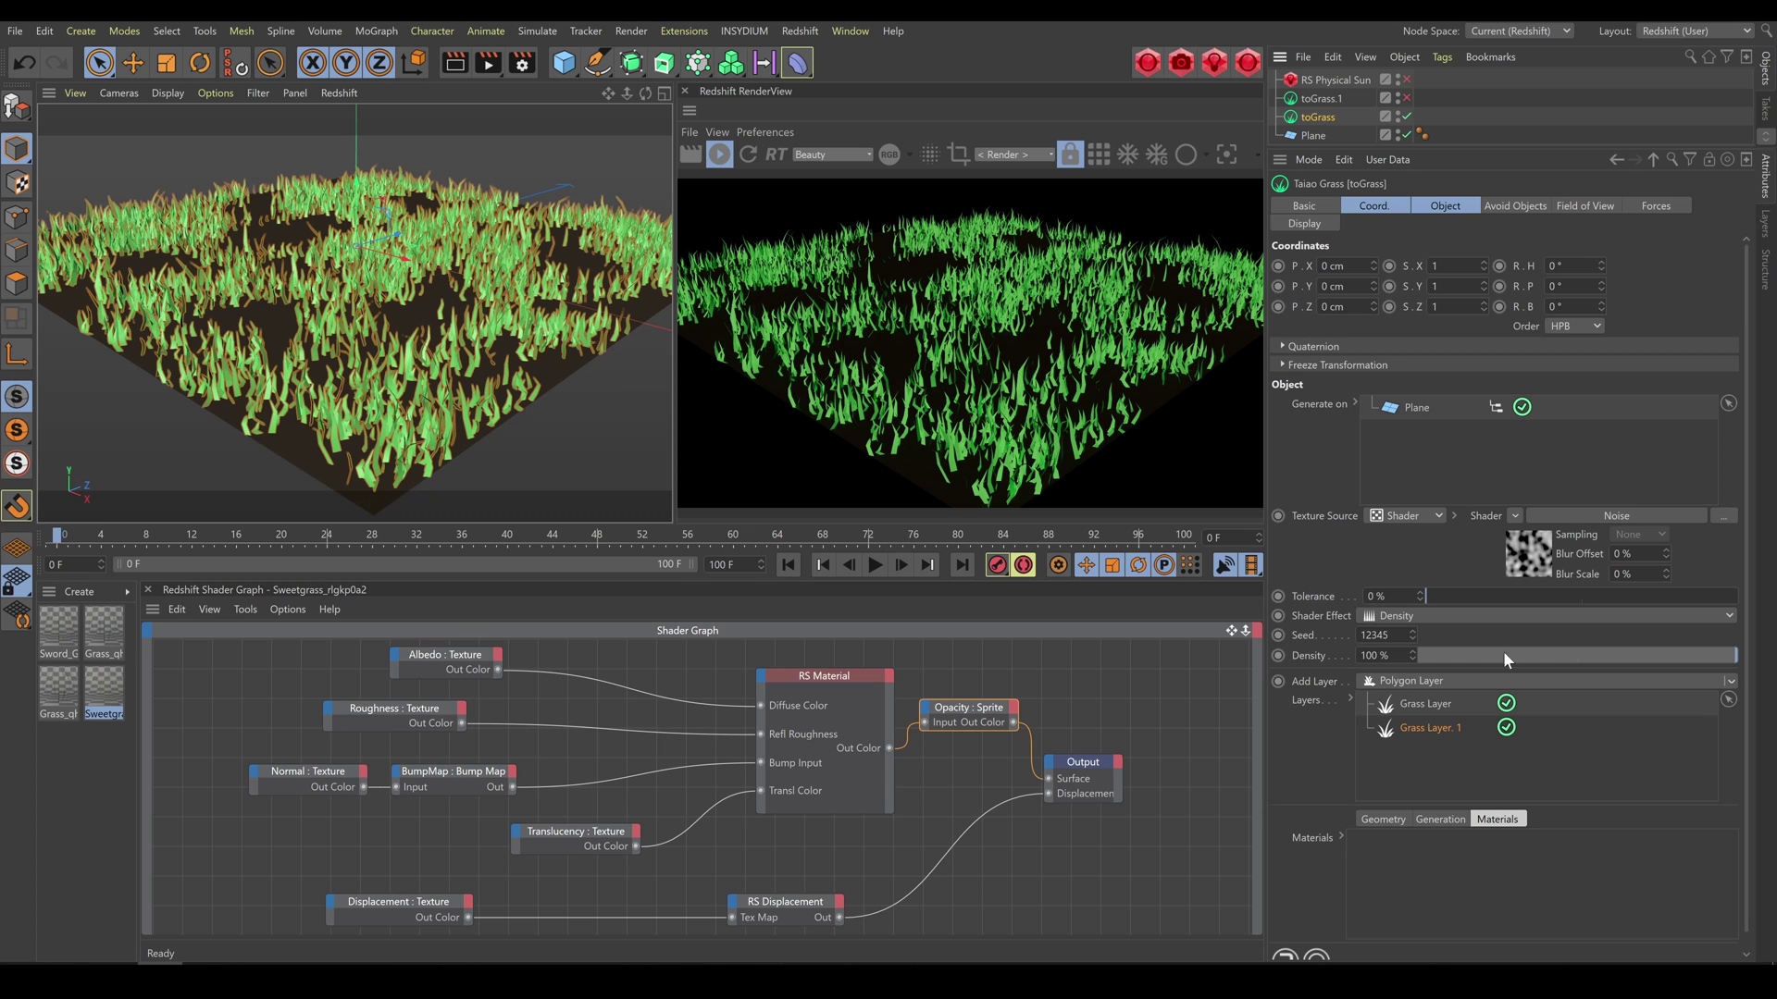
left_click(1506, 727)
- Assign the Sweetgrass material to toGrass's first Grass Layer and enable the RS Physical Sun
left_click(1430, 703)
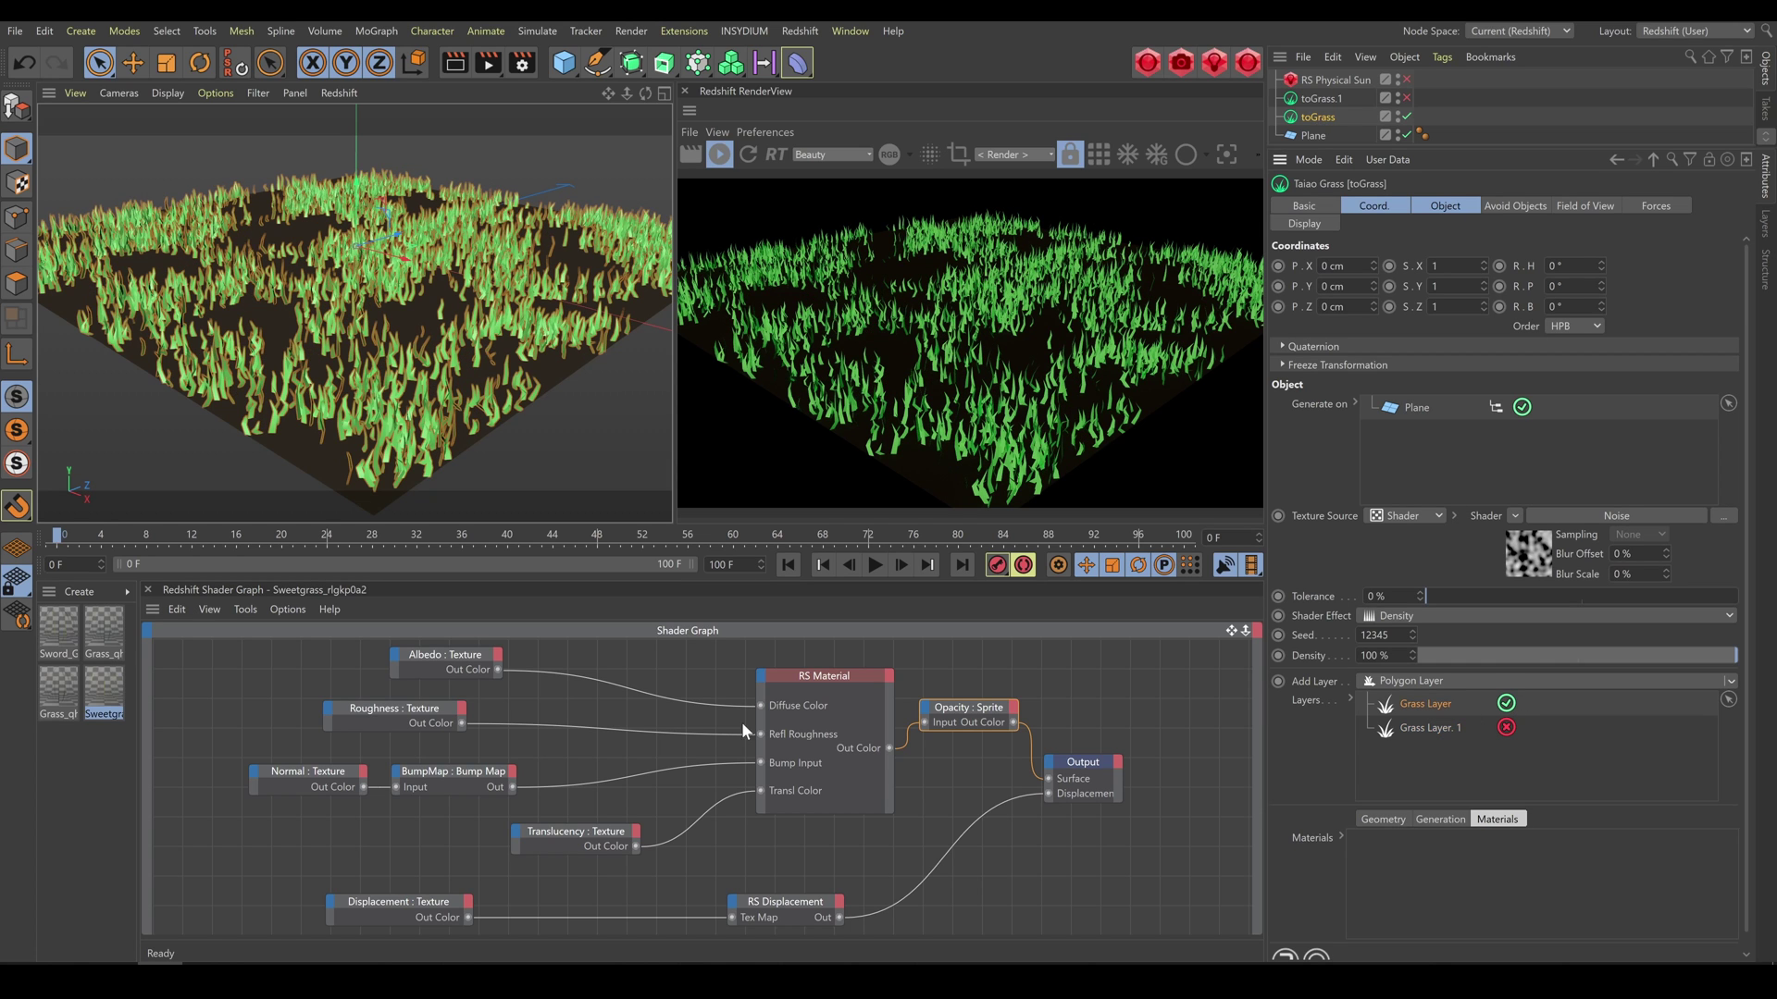
left_click_drag(1407, 874, 1436, 873)
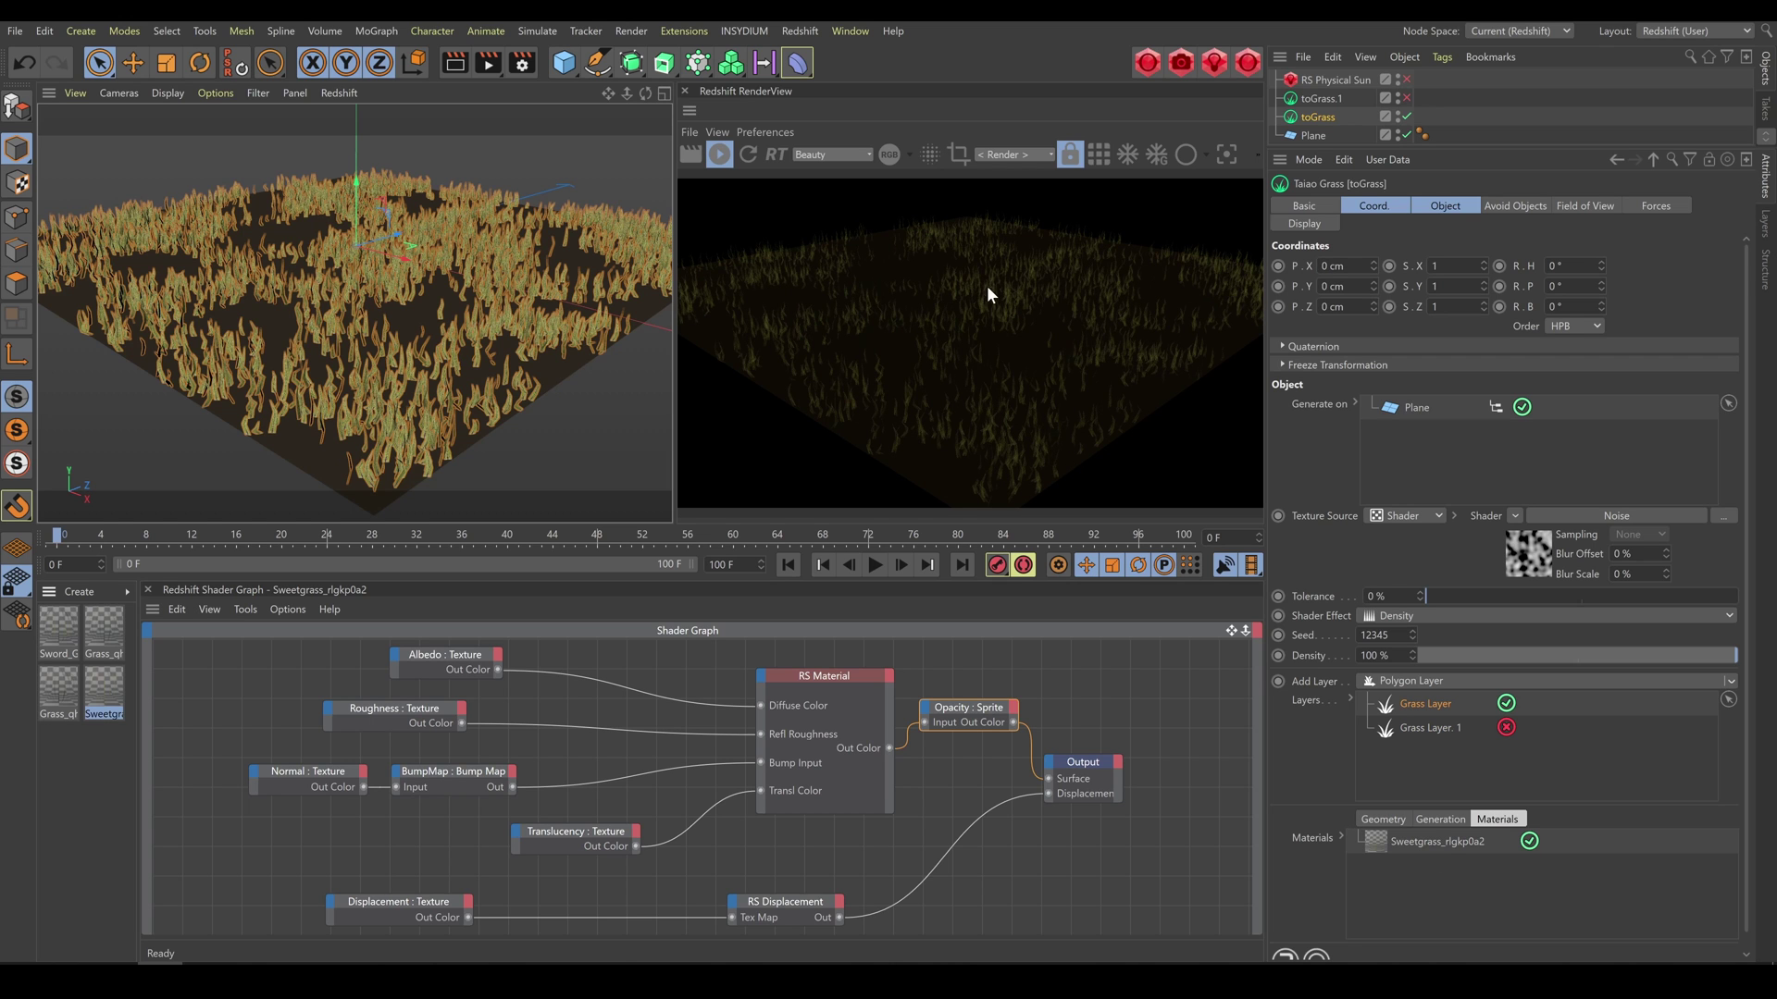
left_click(1407, 80)
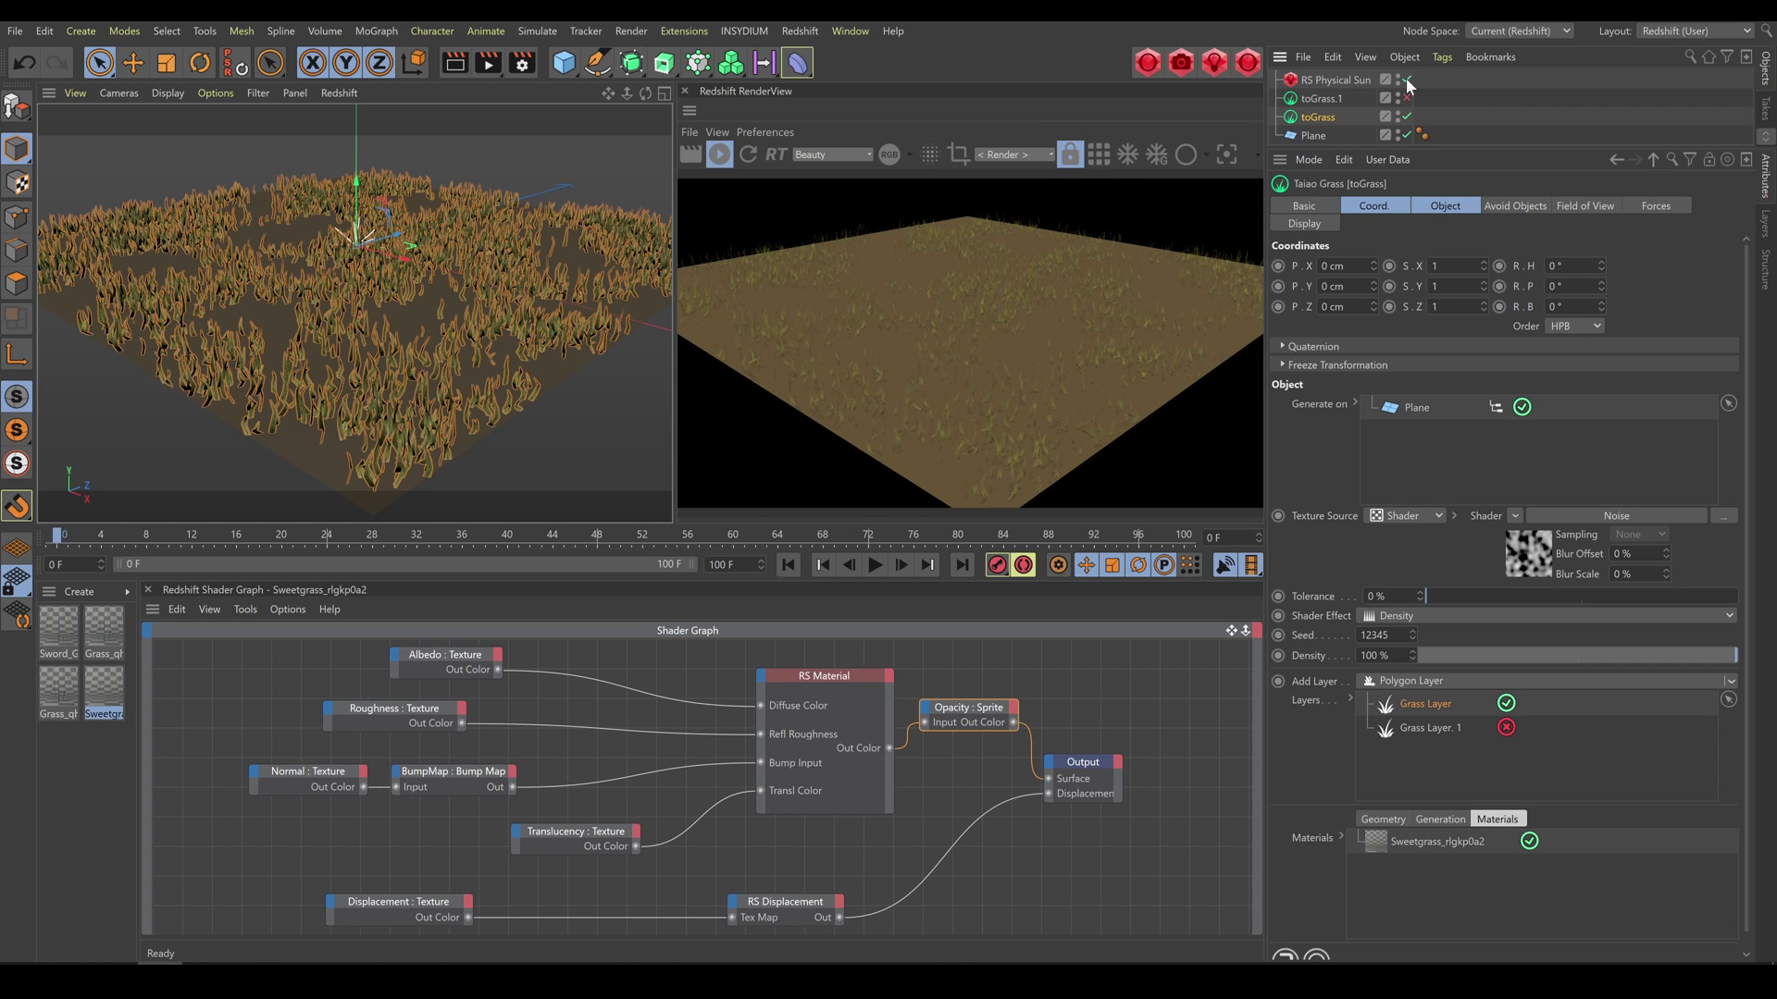
- Apply a new RS Material to Plane with a dark brown diffuse (H 28°, S 30%, V 16%)
double_click(82, 632)
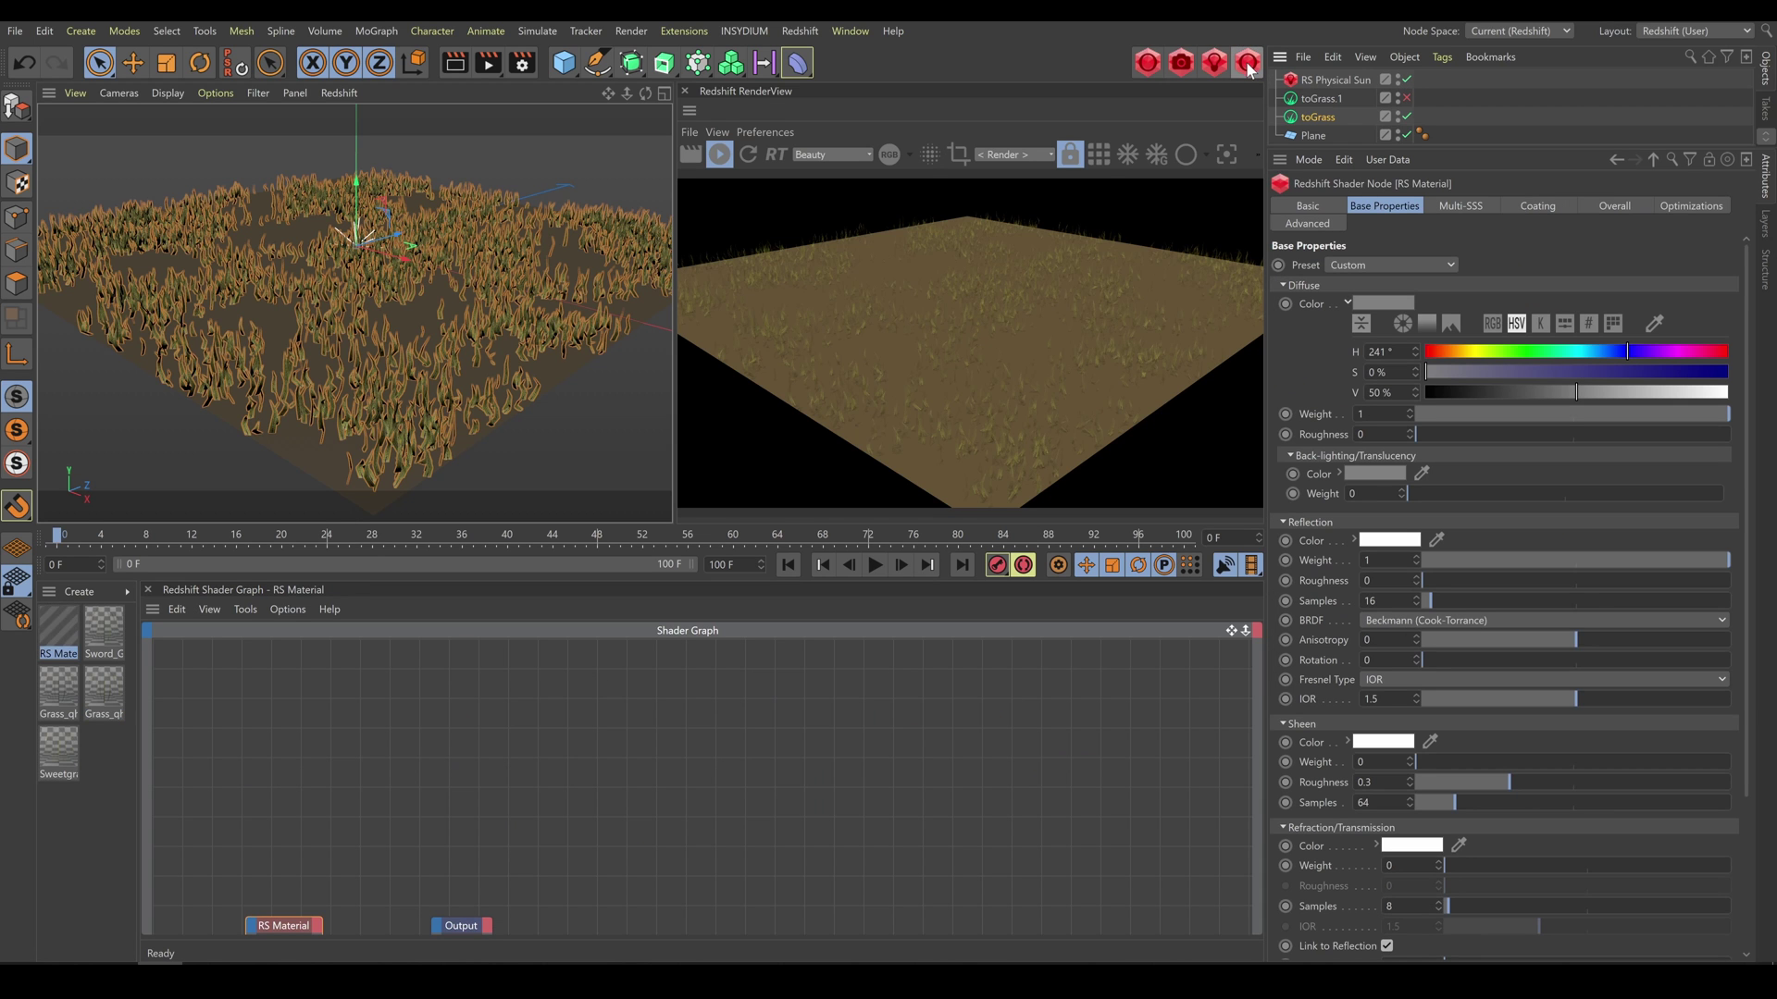
left_click_drag(82, 632, 299, 451)
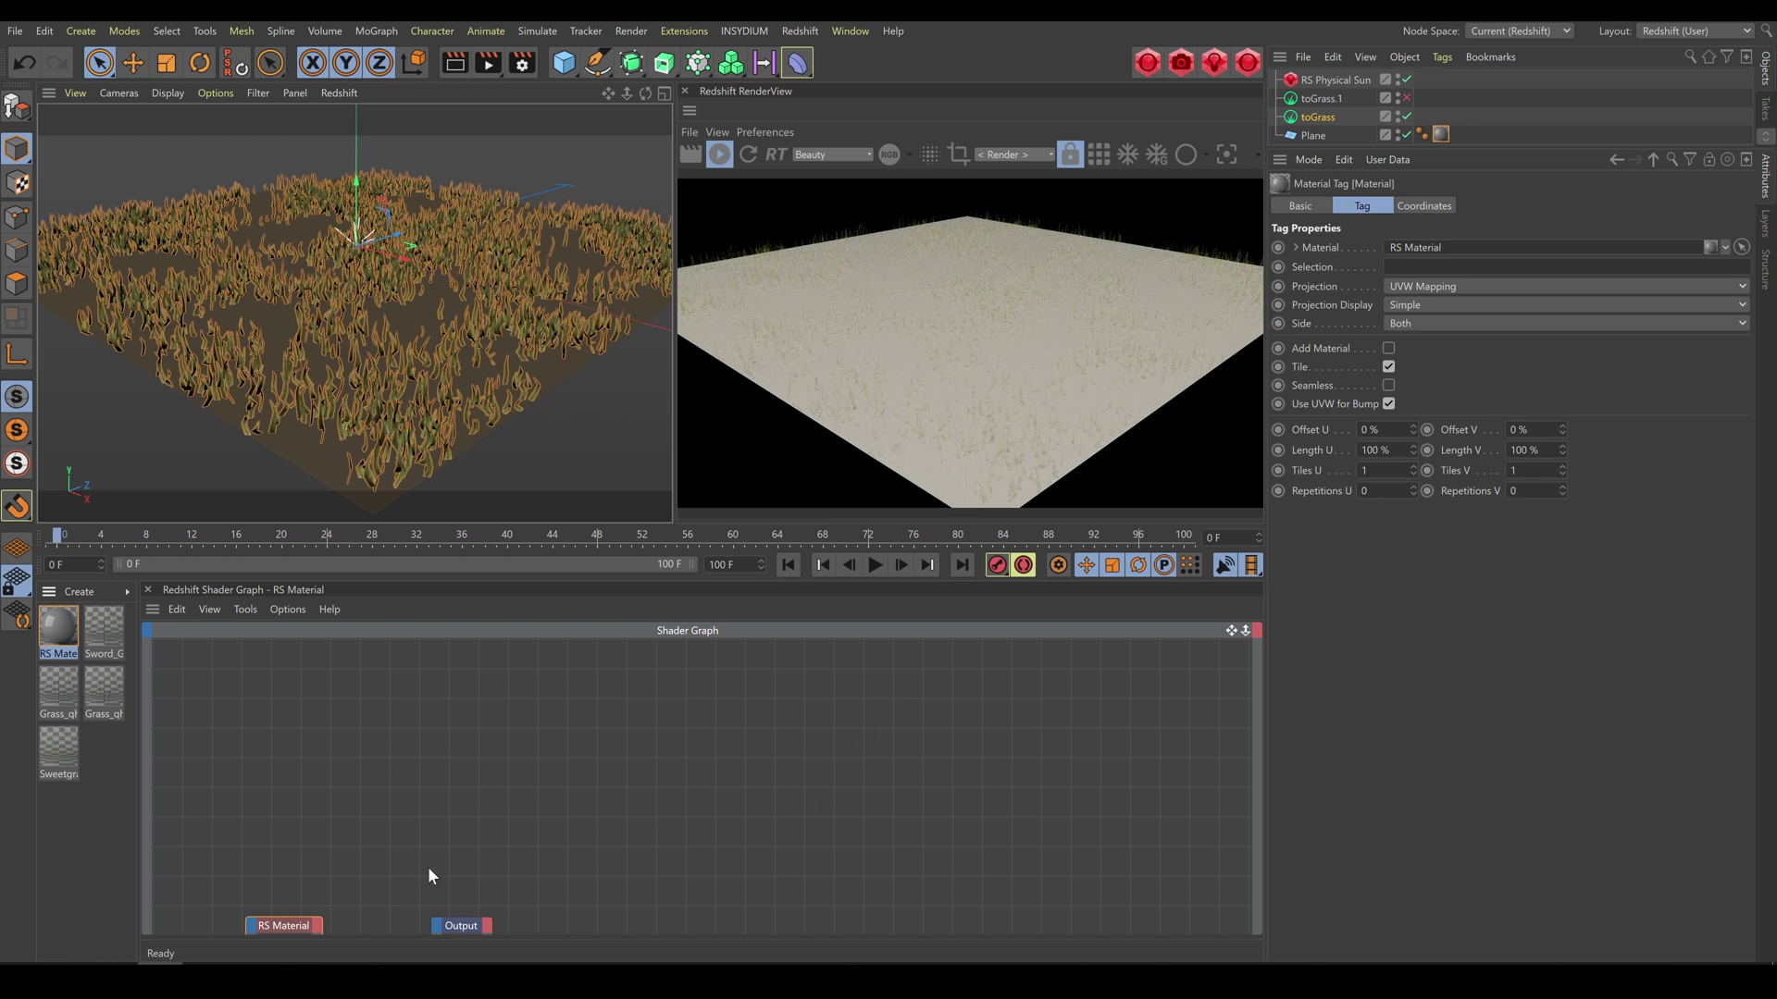
left_click(651, 825)
key("h")
left_click(401, 747)
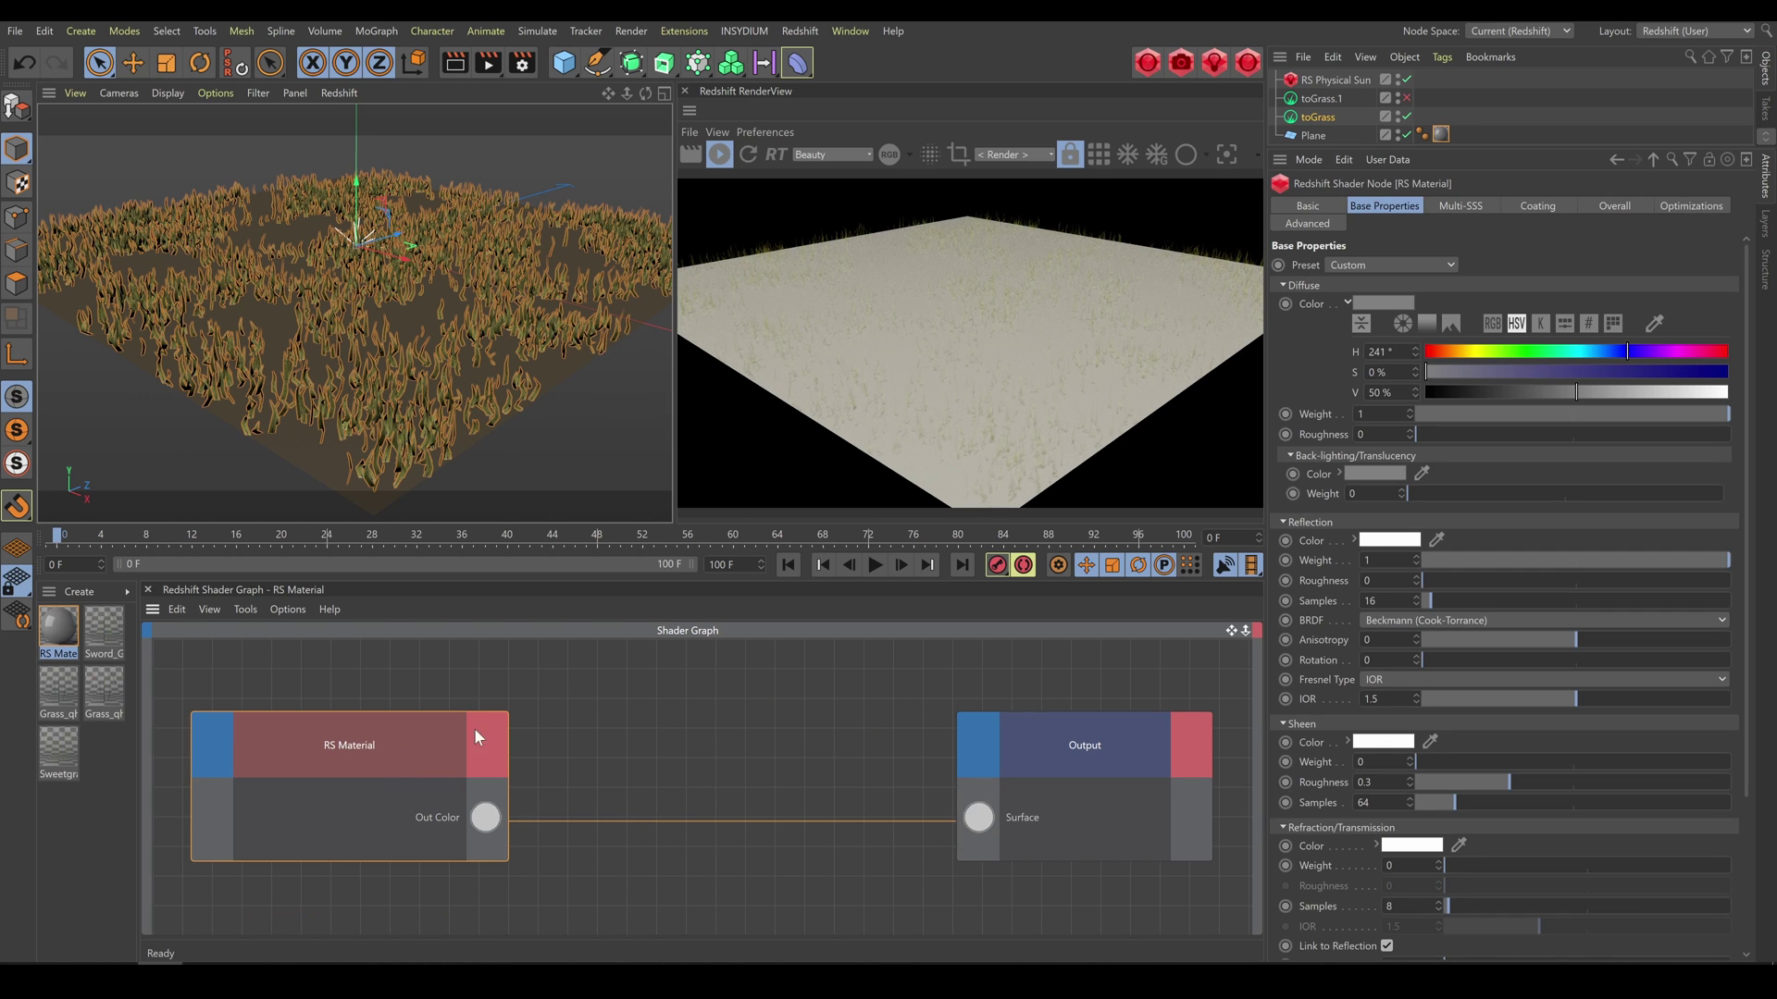
left_click_drag(1487, 388, 1512, 369)
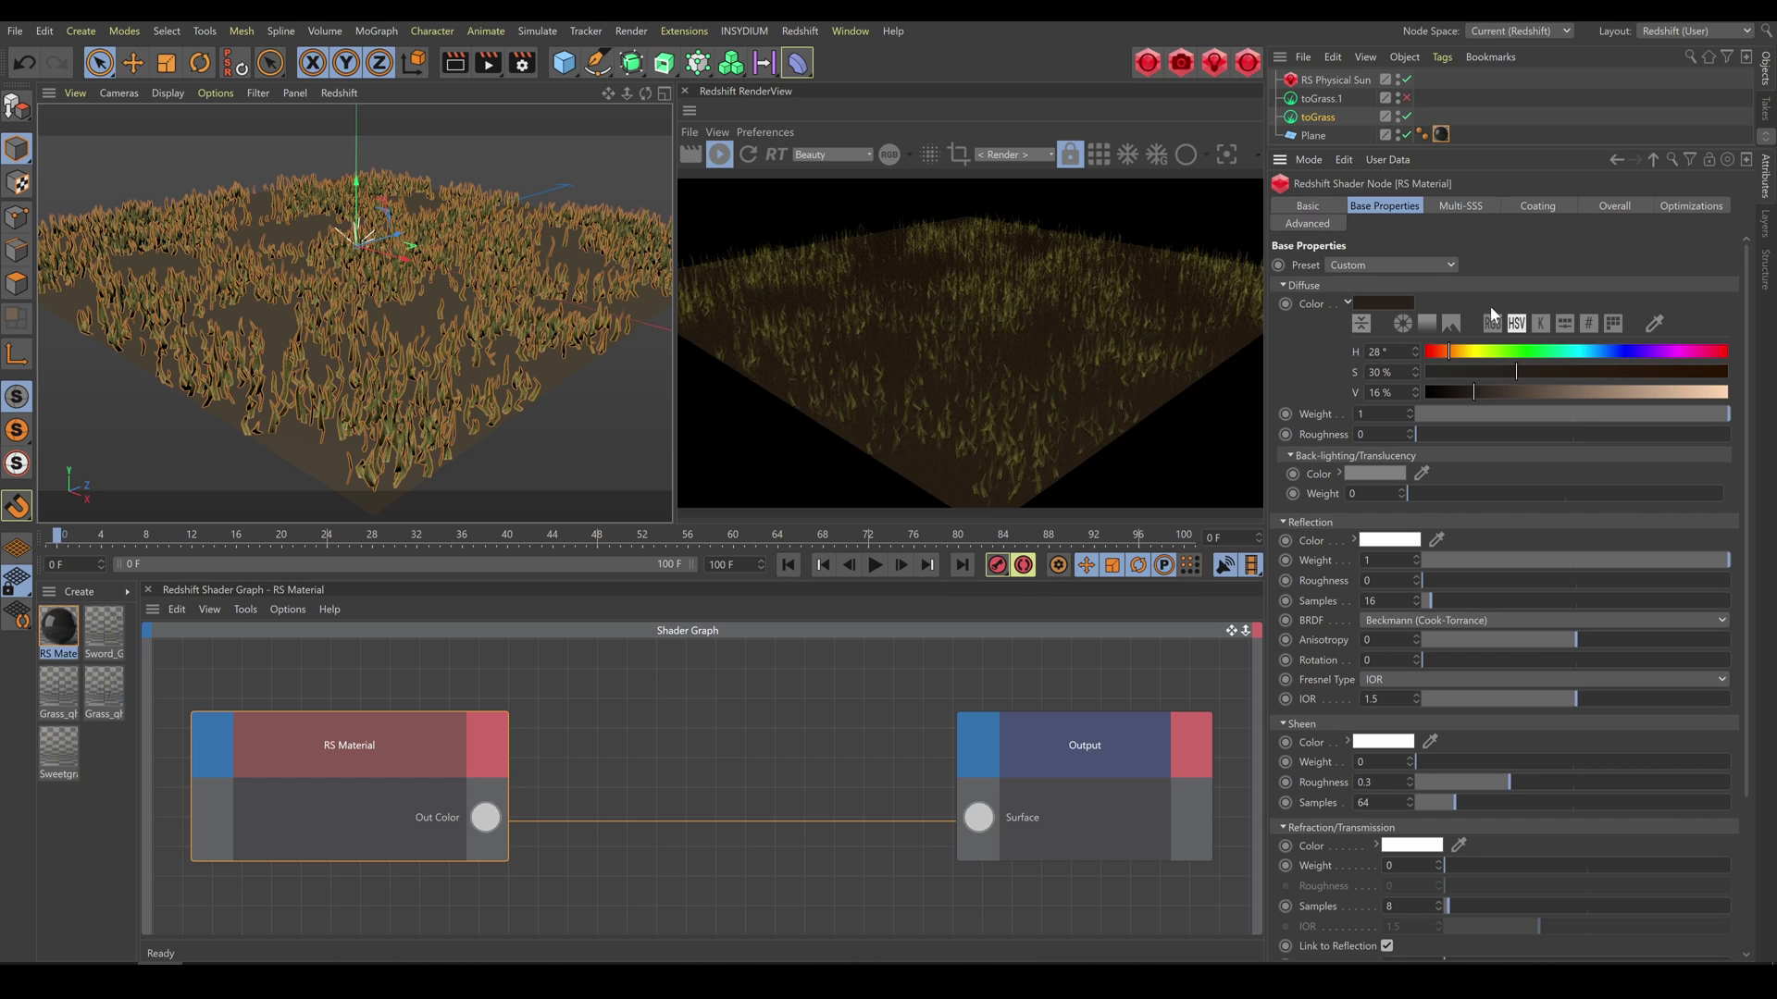
- Select the Sweetgrass material on toGrass and set its Length U to 555 %
left_click(1319, 117)
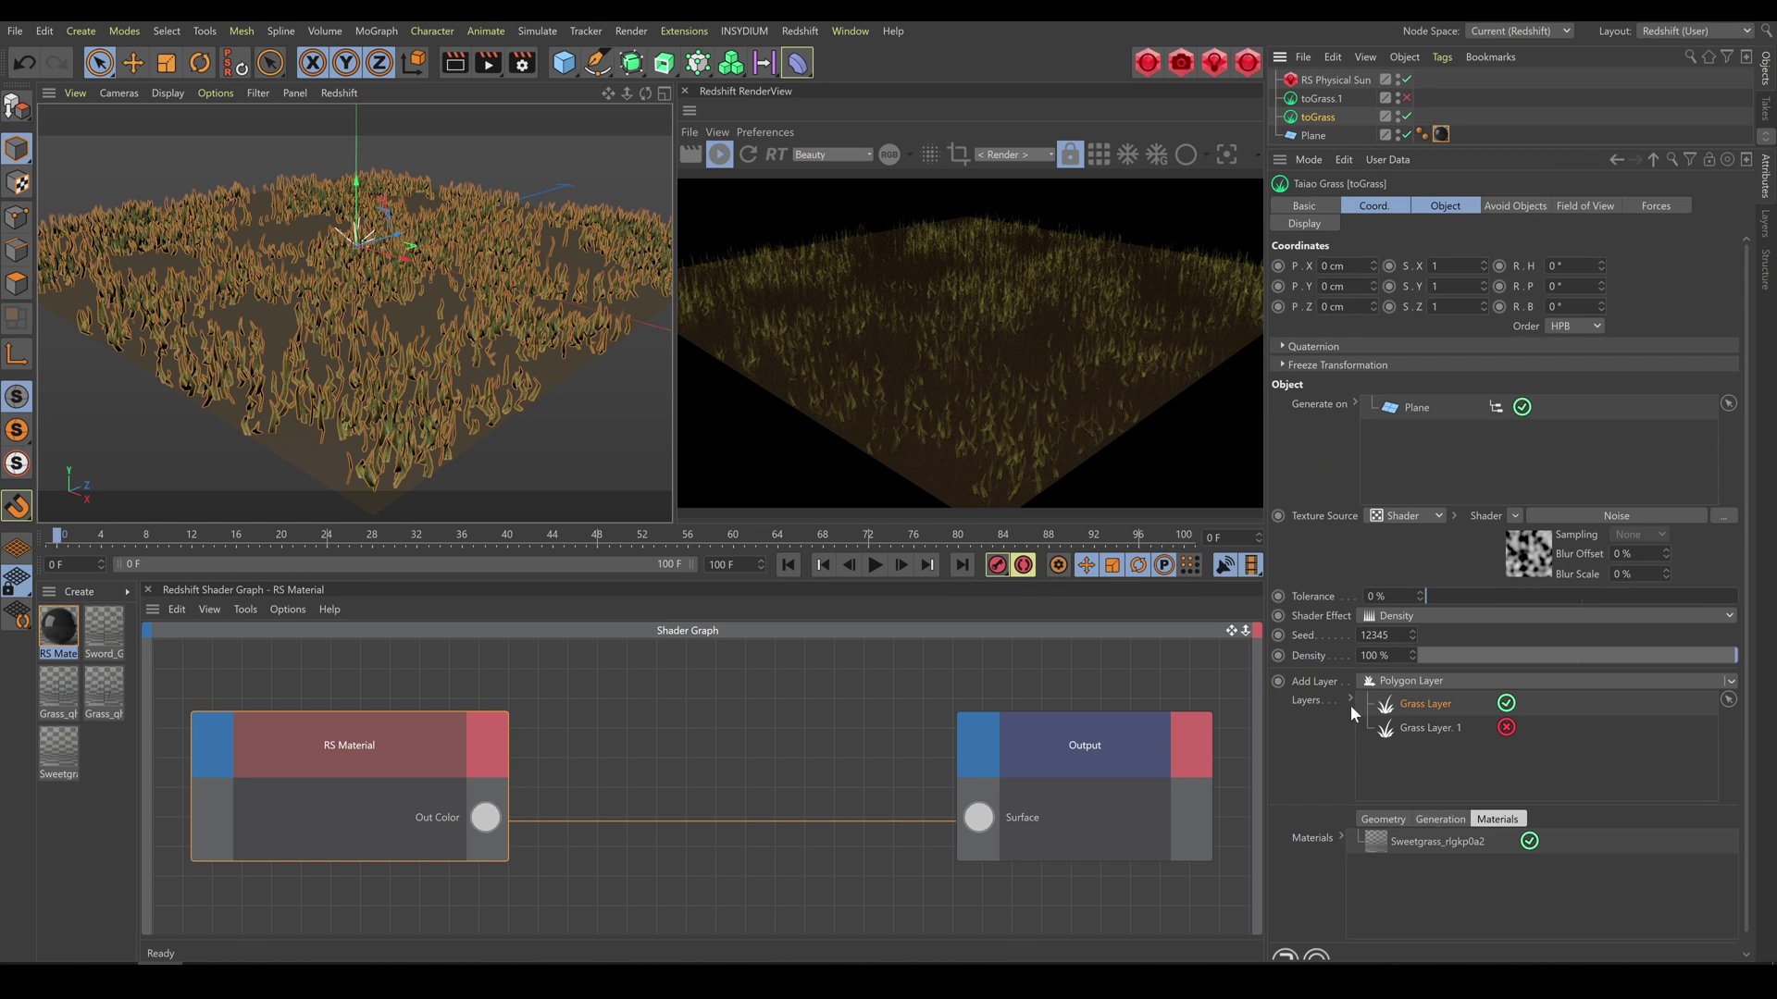
left_click(1440, 840)
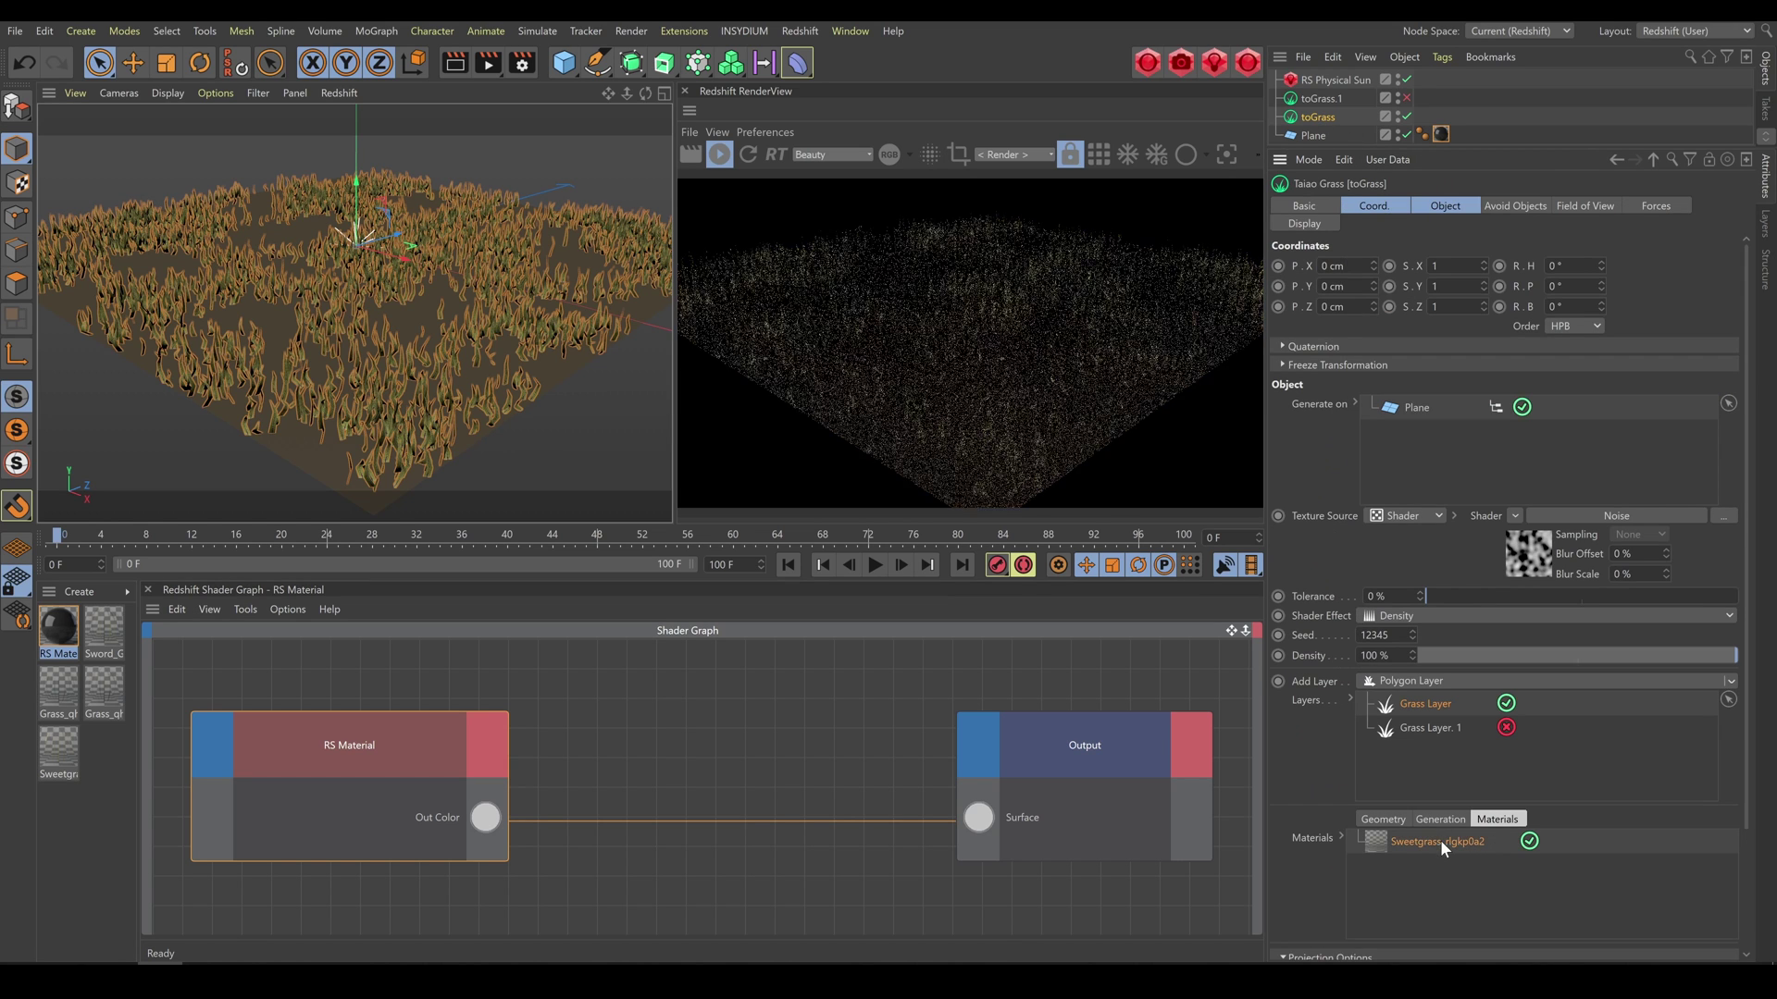
scroll(1749, 757, "down", 4)
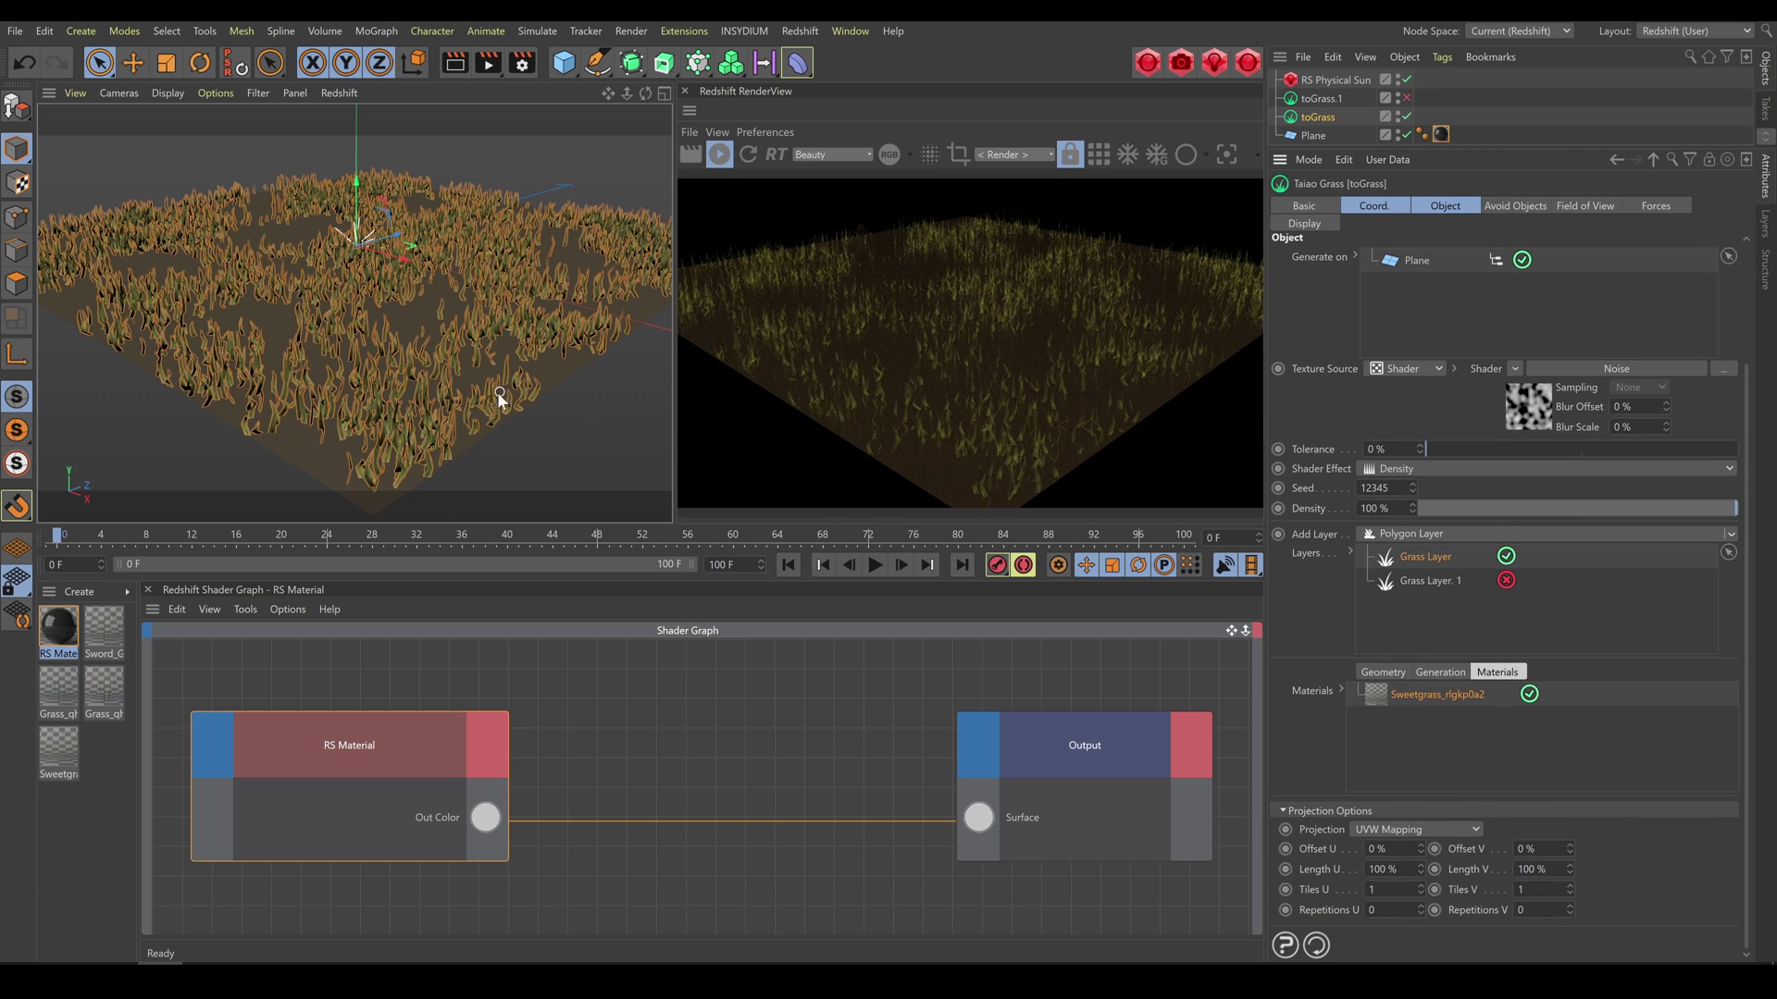
scroll(392, 474, "up", 5)
scroll(393, 475, "up", 3)
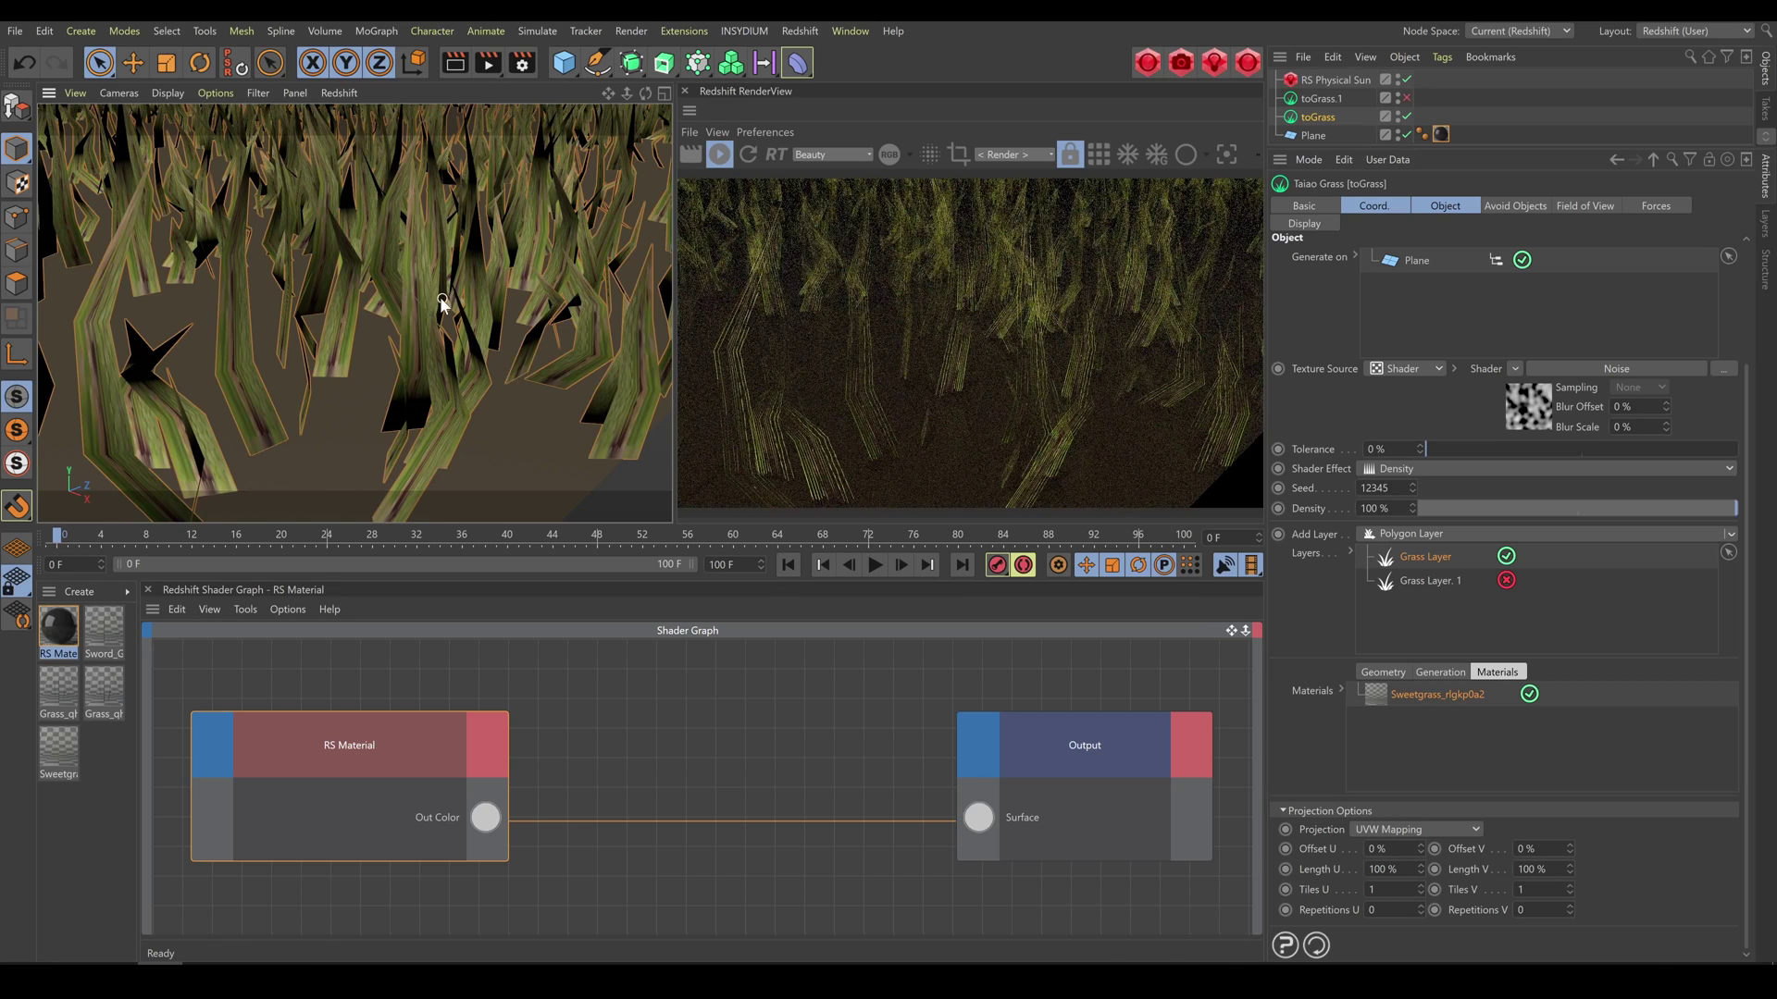
scroll(441, 302, "up", 3)
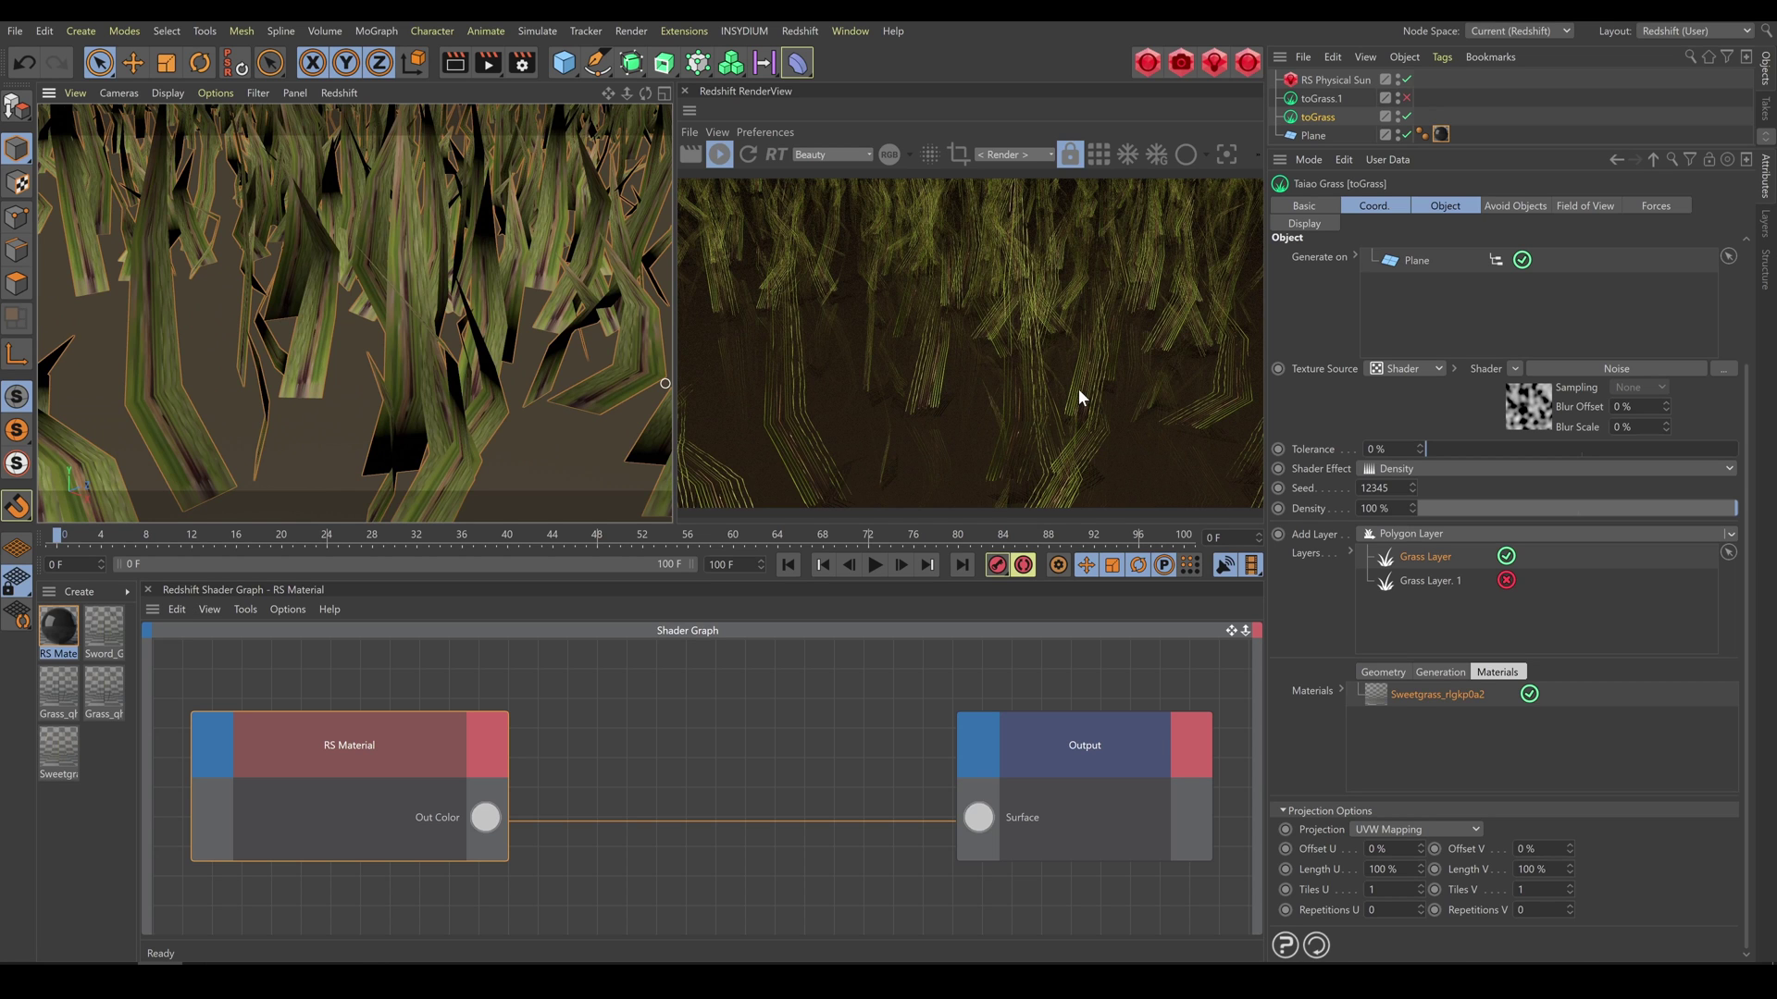
left_click(1325, 862)
type("555")
key("Return")
- Raise Sweetgrass Length U to 1111 % and shift Offset U to about -194 %
left_click_drag(1420, 855, 1325, 846)
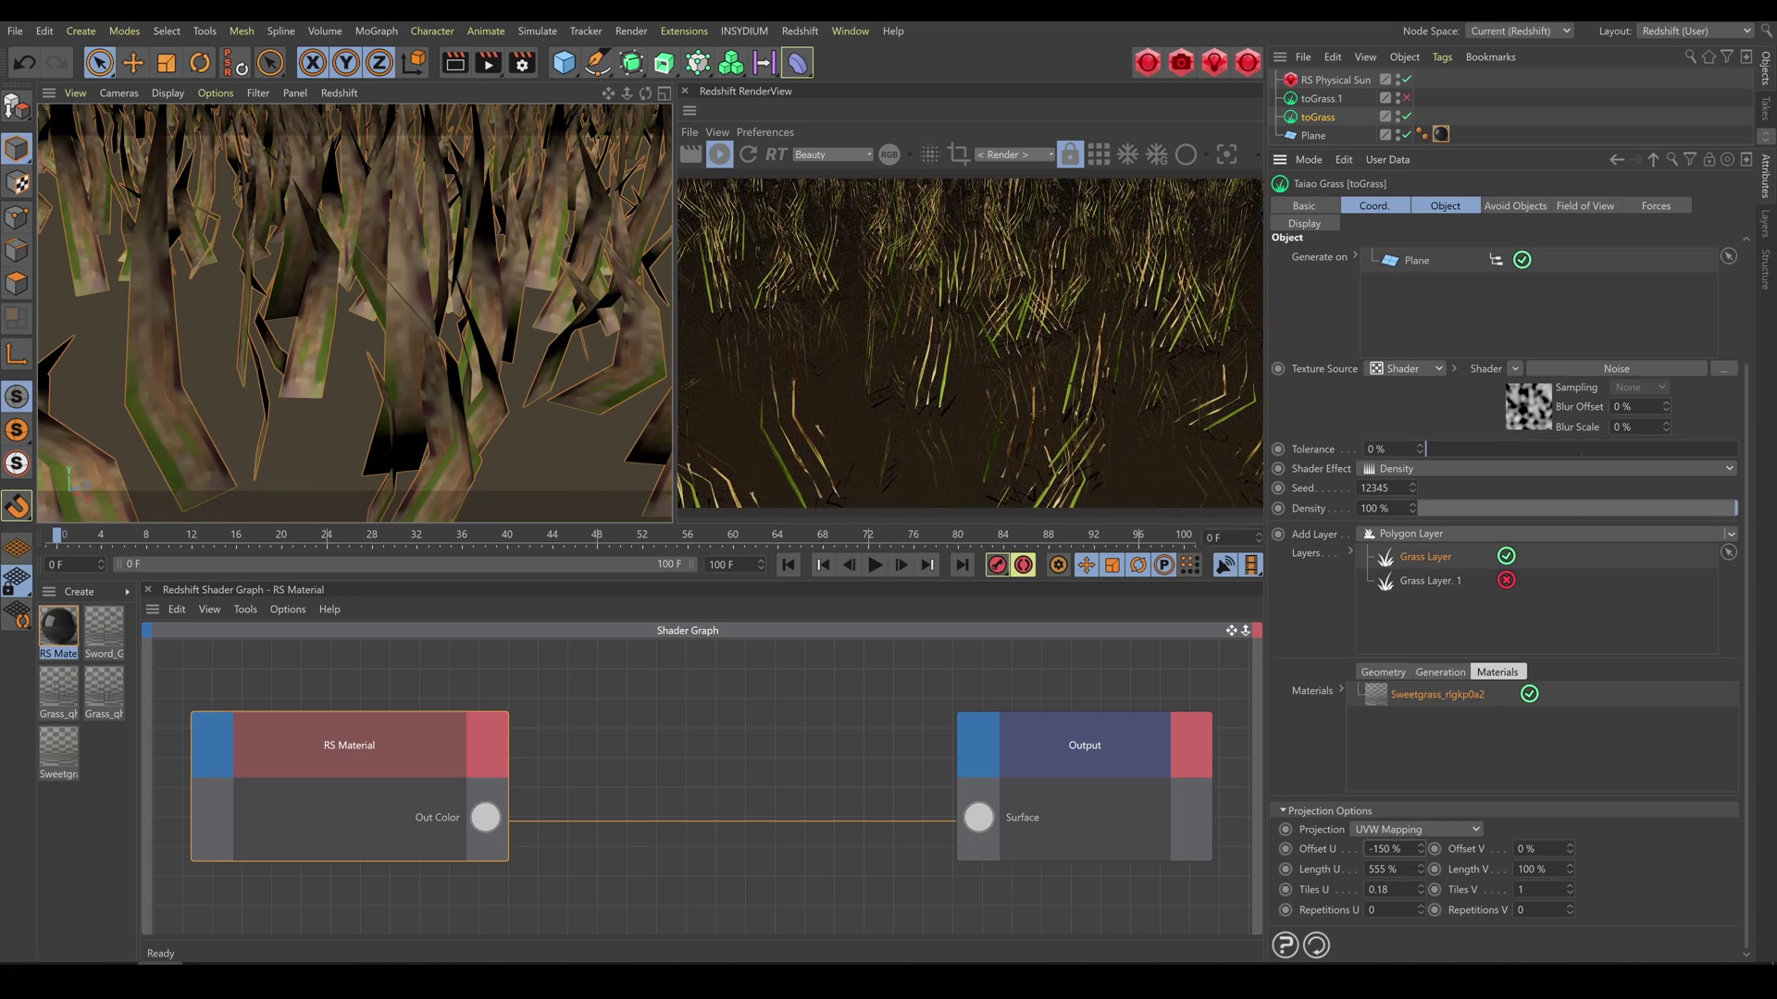
left_click_drag(1421, 849, 1415, 849)
key("Tab")
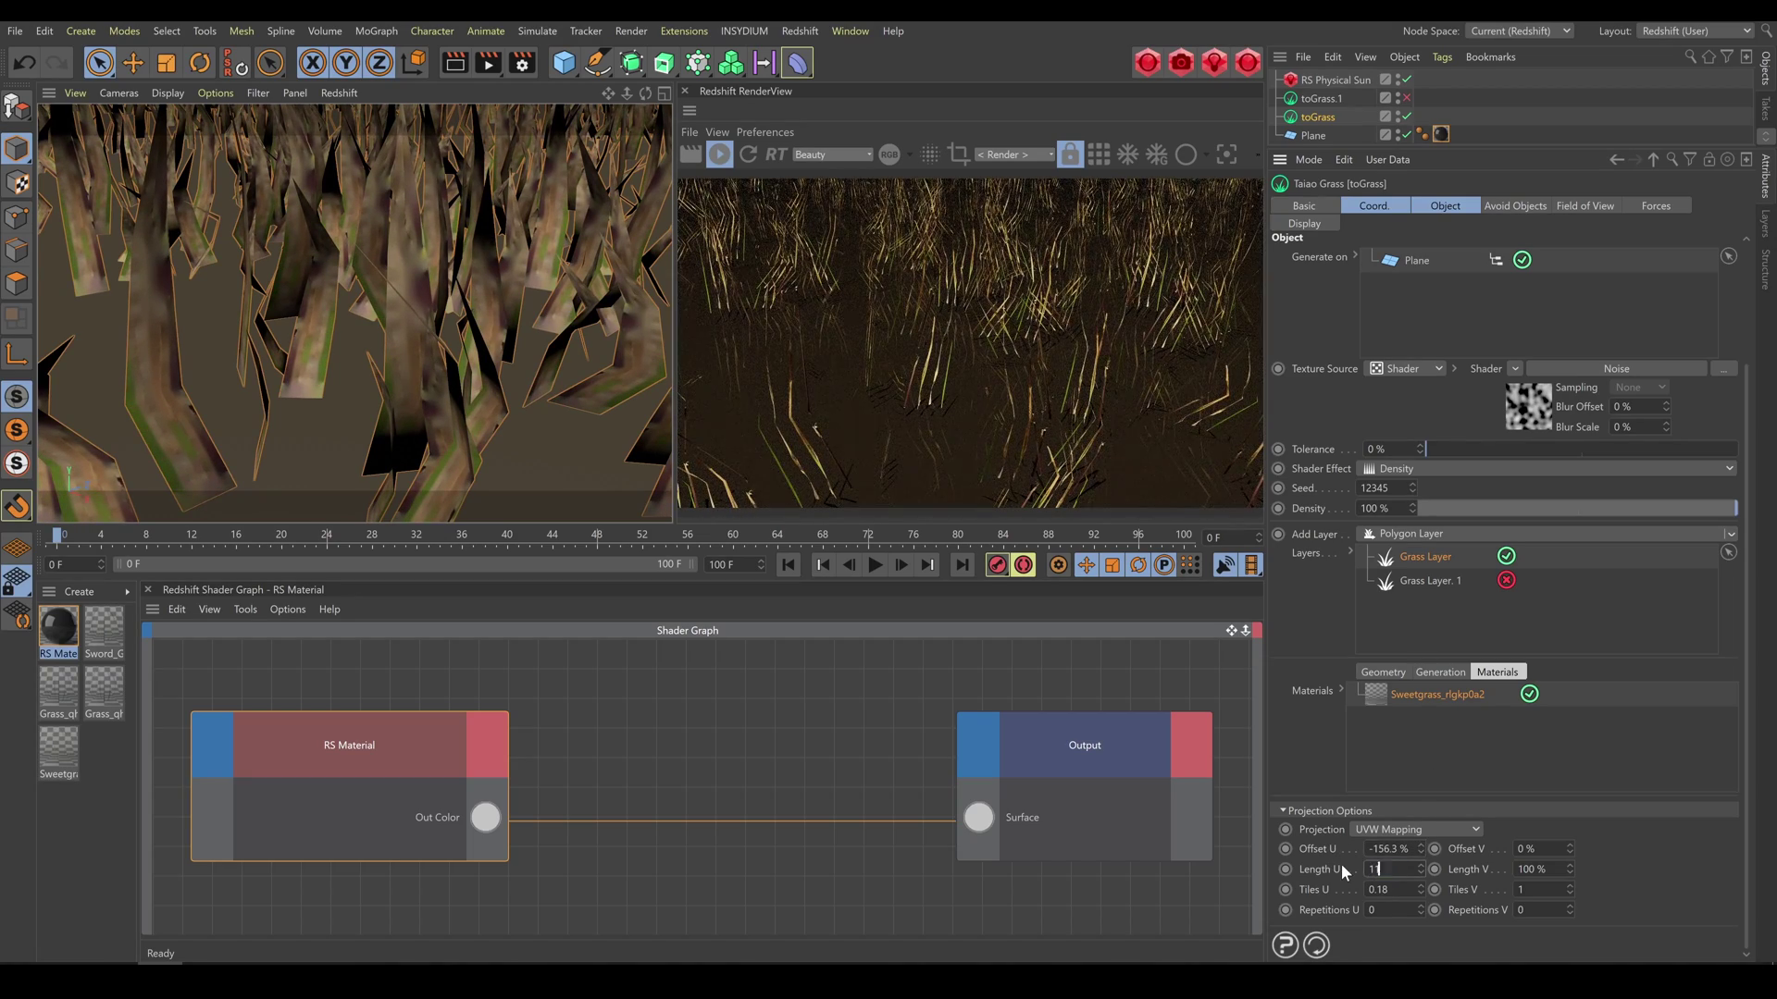
type("1111")
key("Return")
left_click_drag(1420, 841, 1418, 848)
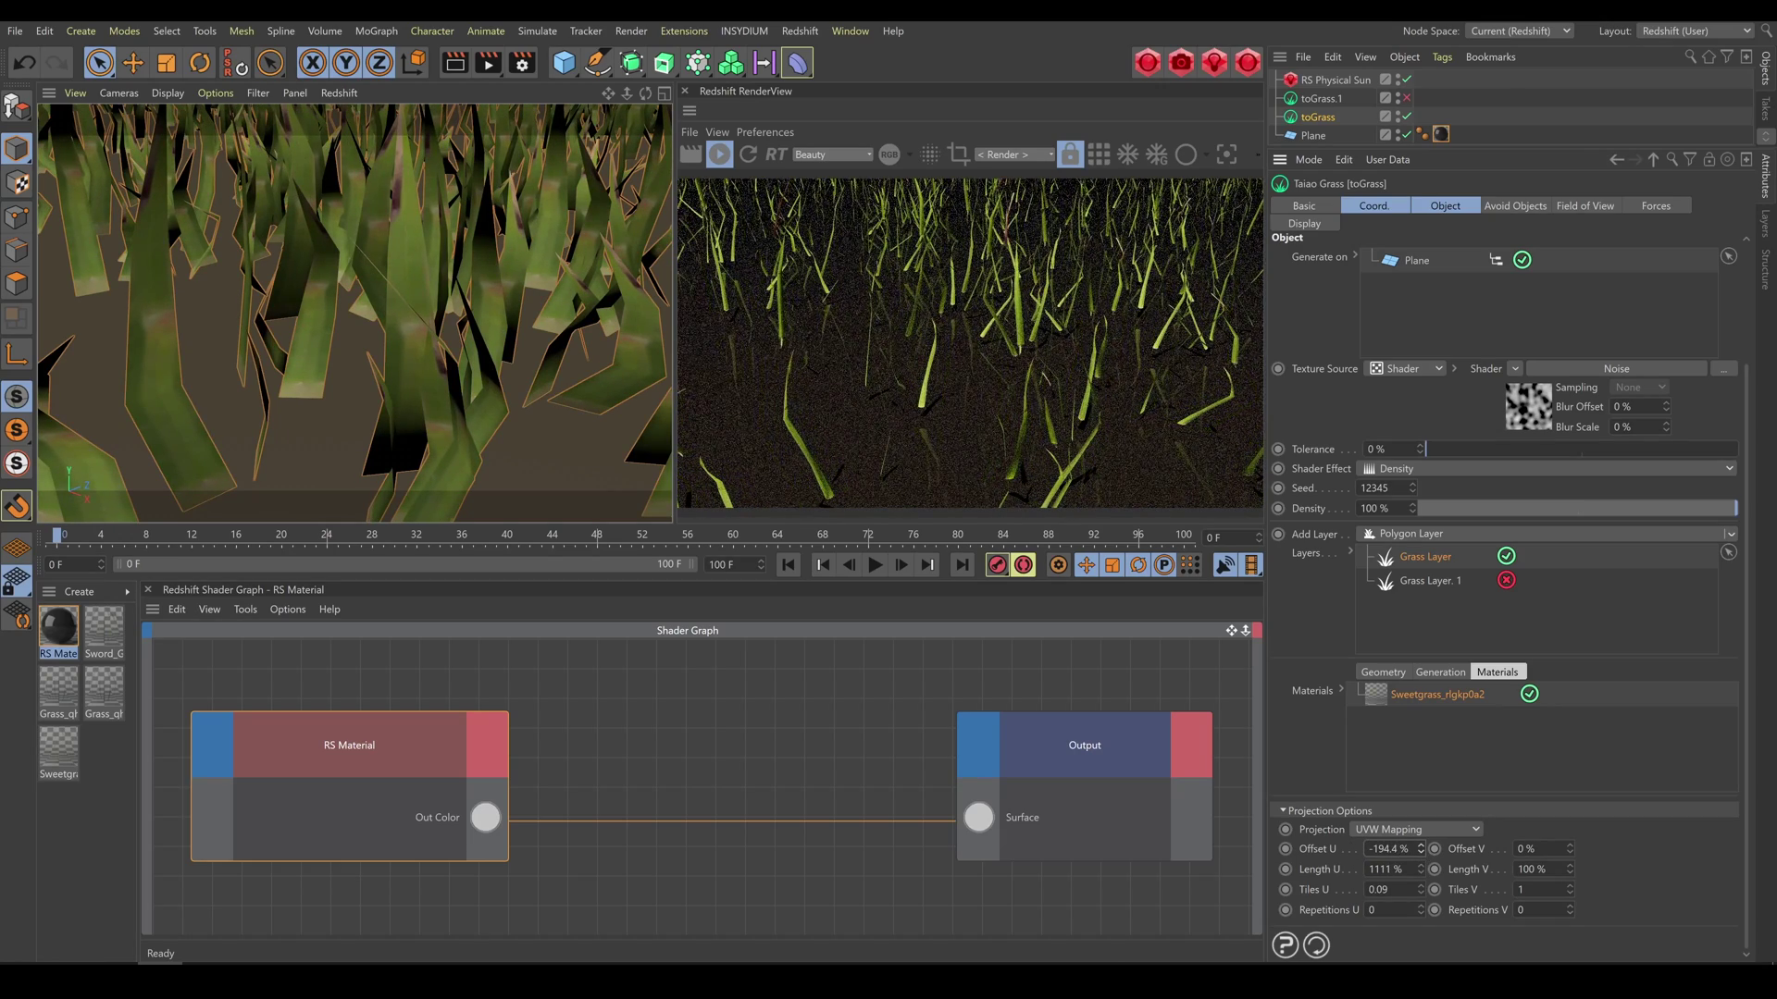
left_click_drag(1420, 848, 1420, 854)
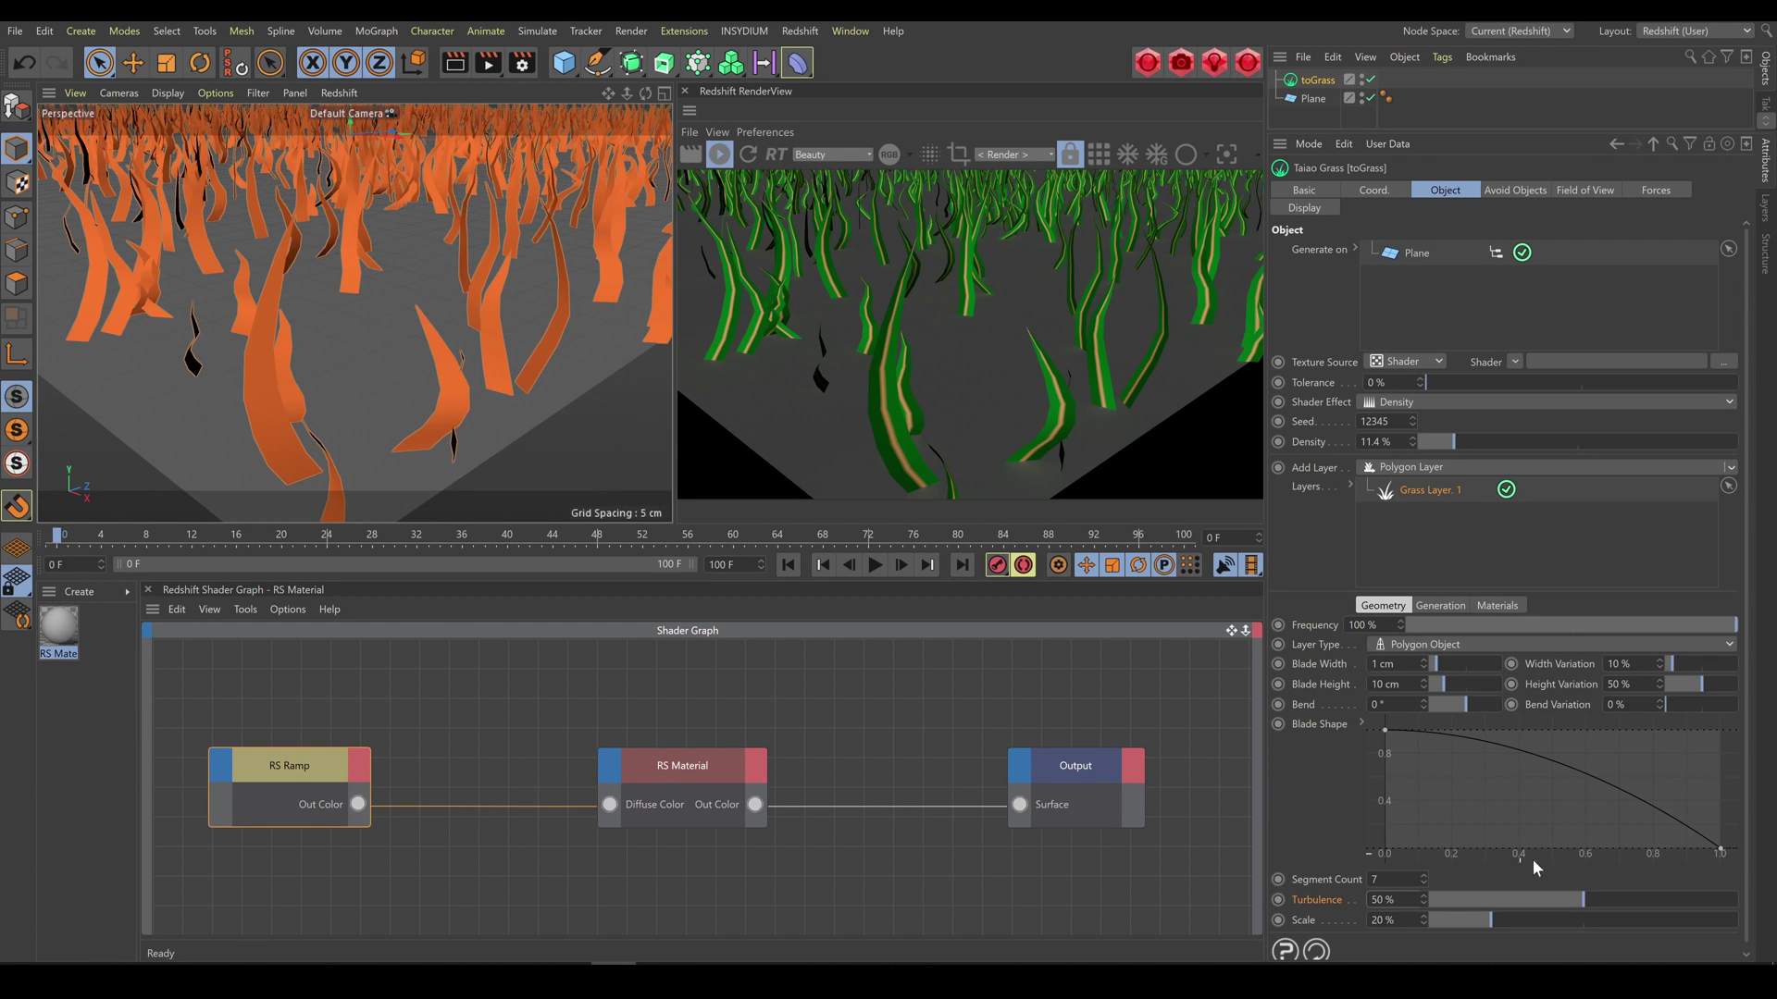
- Lower toGrass Turbulence from 50 % to 0 % so the blades grow straight
mouse_move(1544, 897)
left_mouse_down()
mouse_move(1429, 897)
mouse_move(1642, 898)
left_mouse_up()
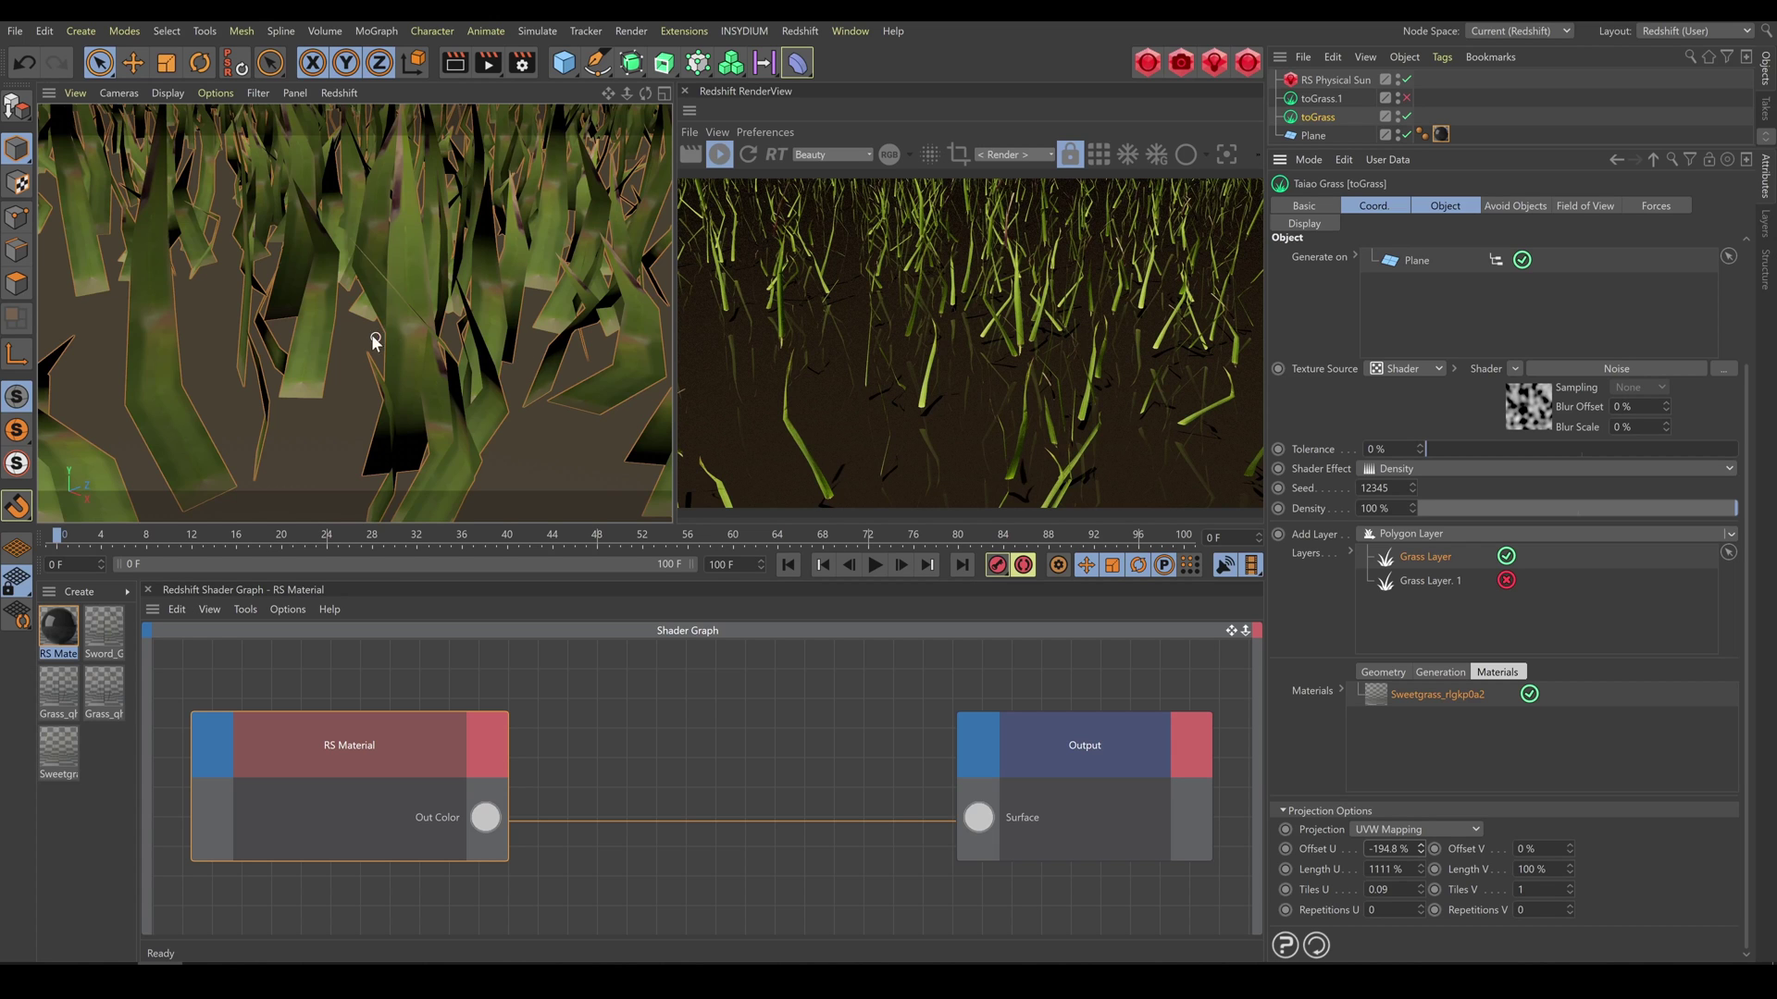
- Switch off the Sweetgrass material in the Grass Layer's Materials list
scroll(396, 326, "down", 10)
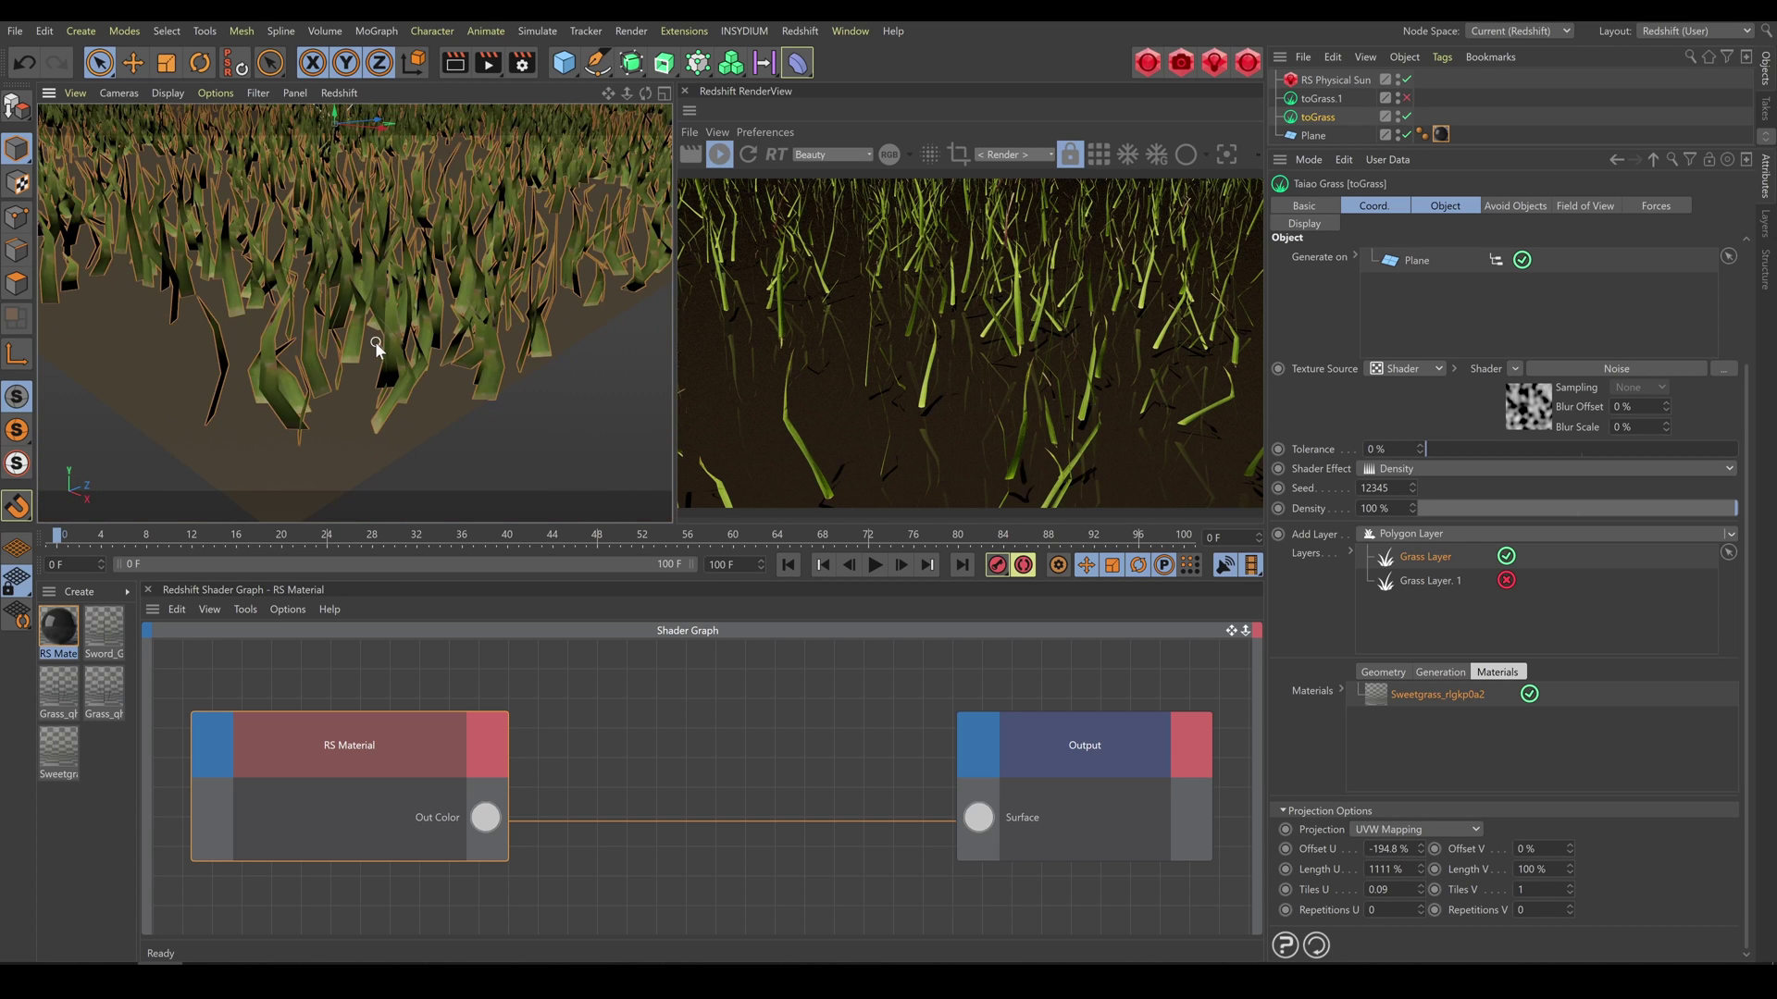
scroll(396, 326, "up", 10)
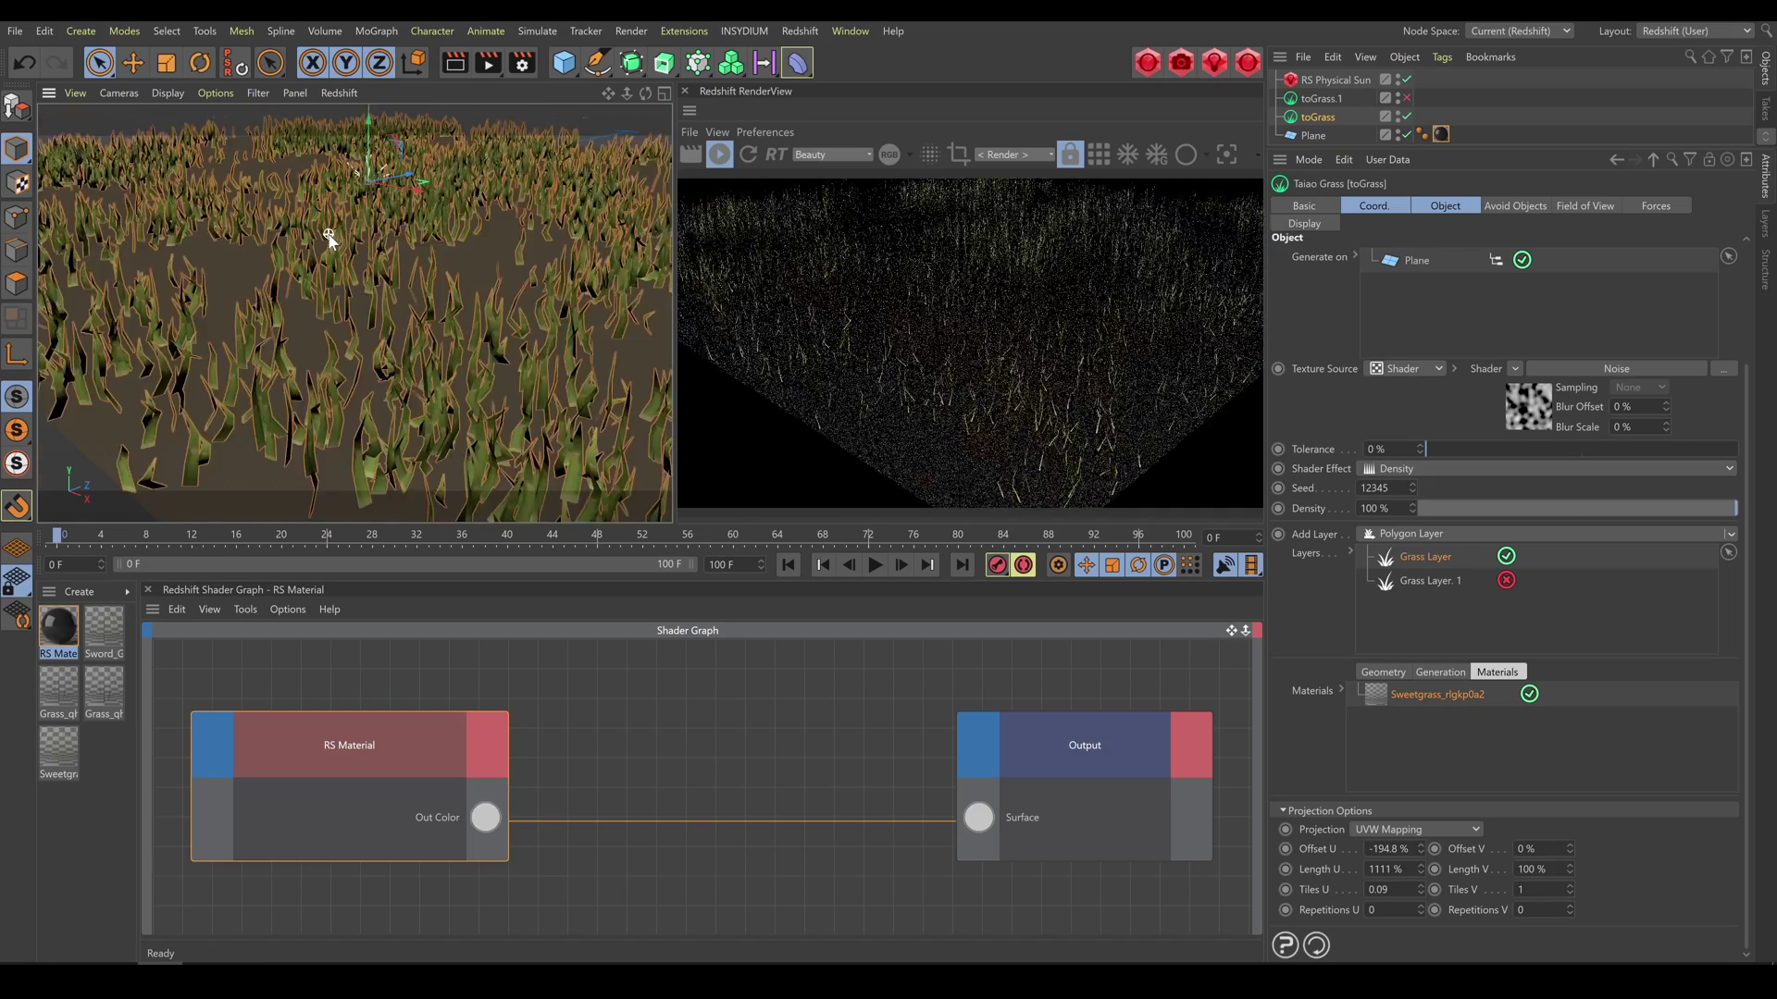
scroll(327, 235, "down", 3)
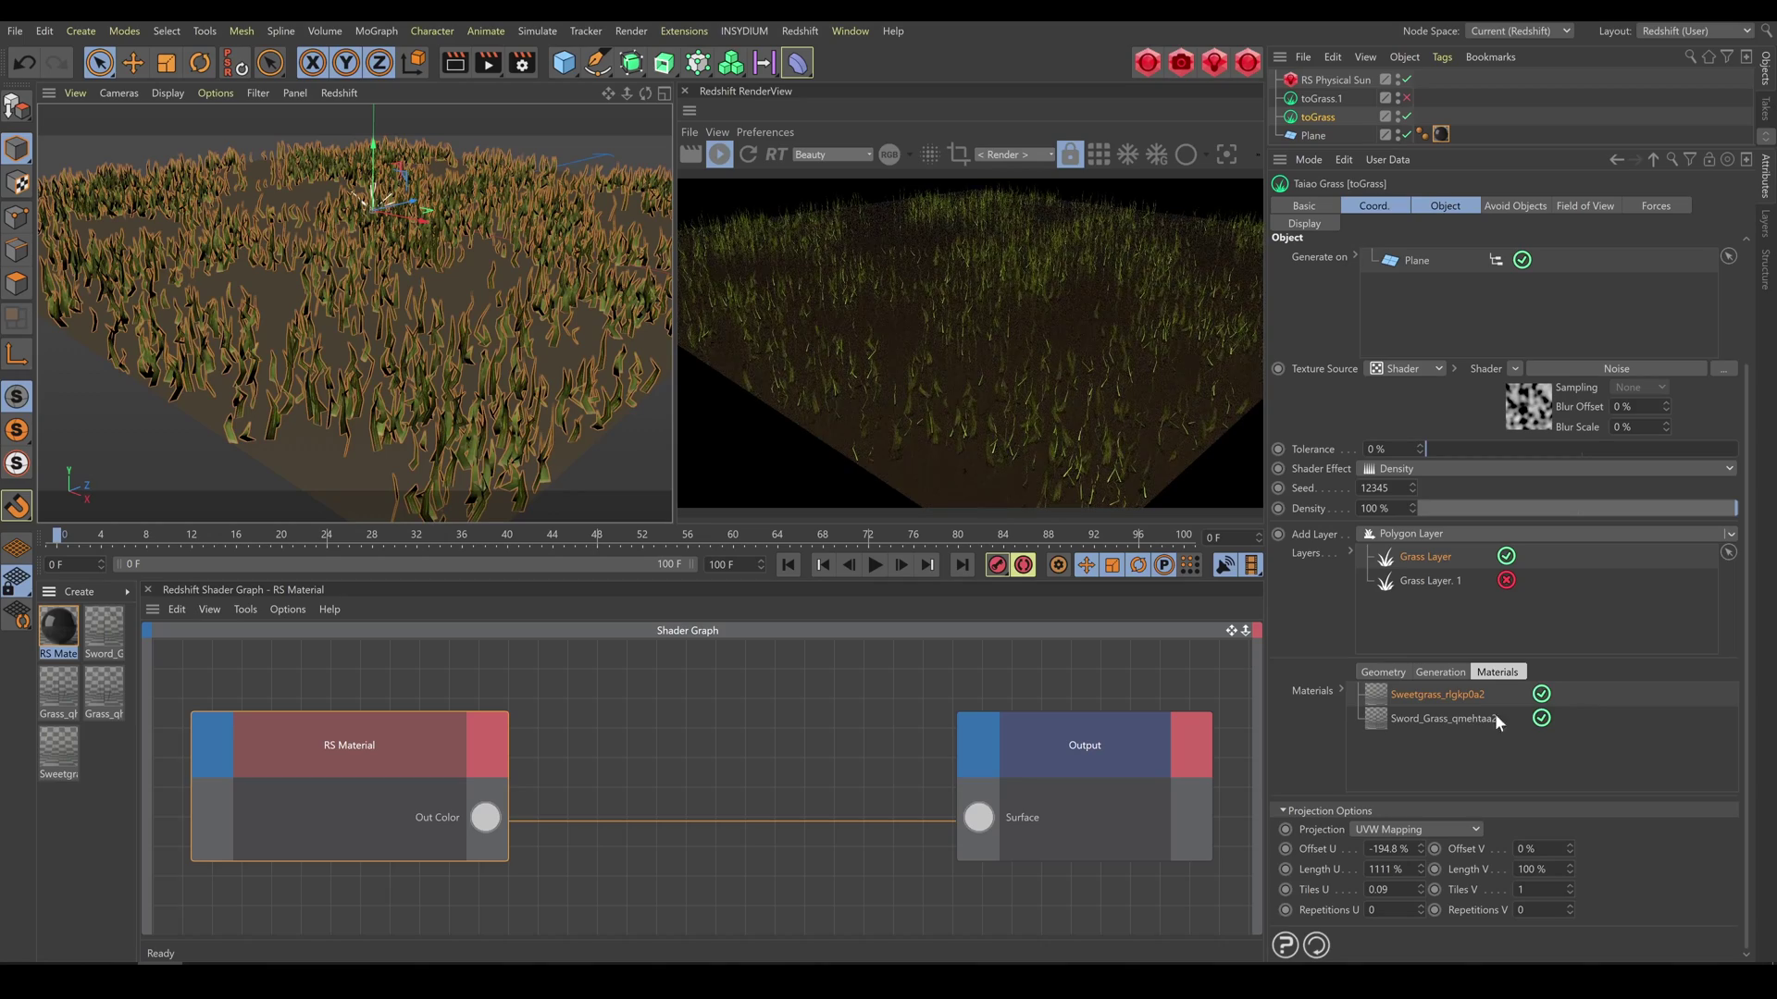
left_click(1541, 695)
- Set Sword_Grass Length U to 1111 % and Offset U to 16.5 %
left_click(1455, 718)
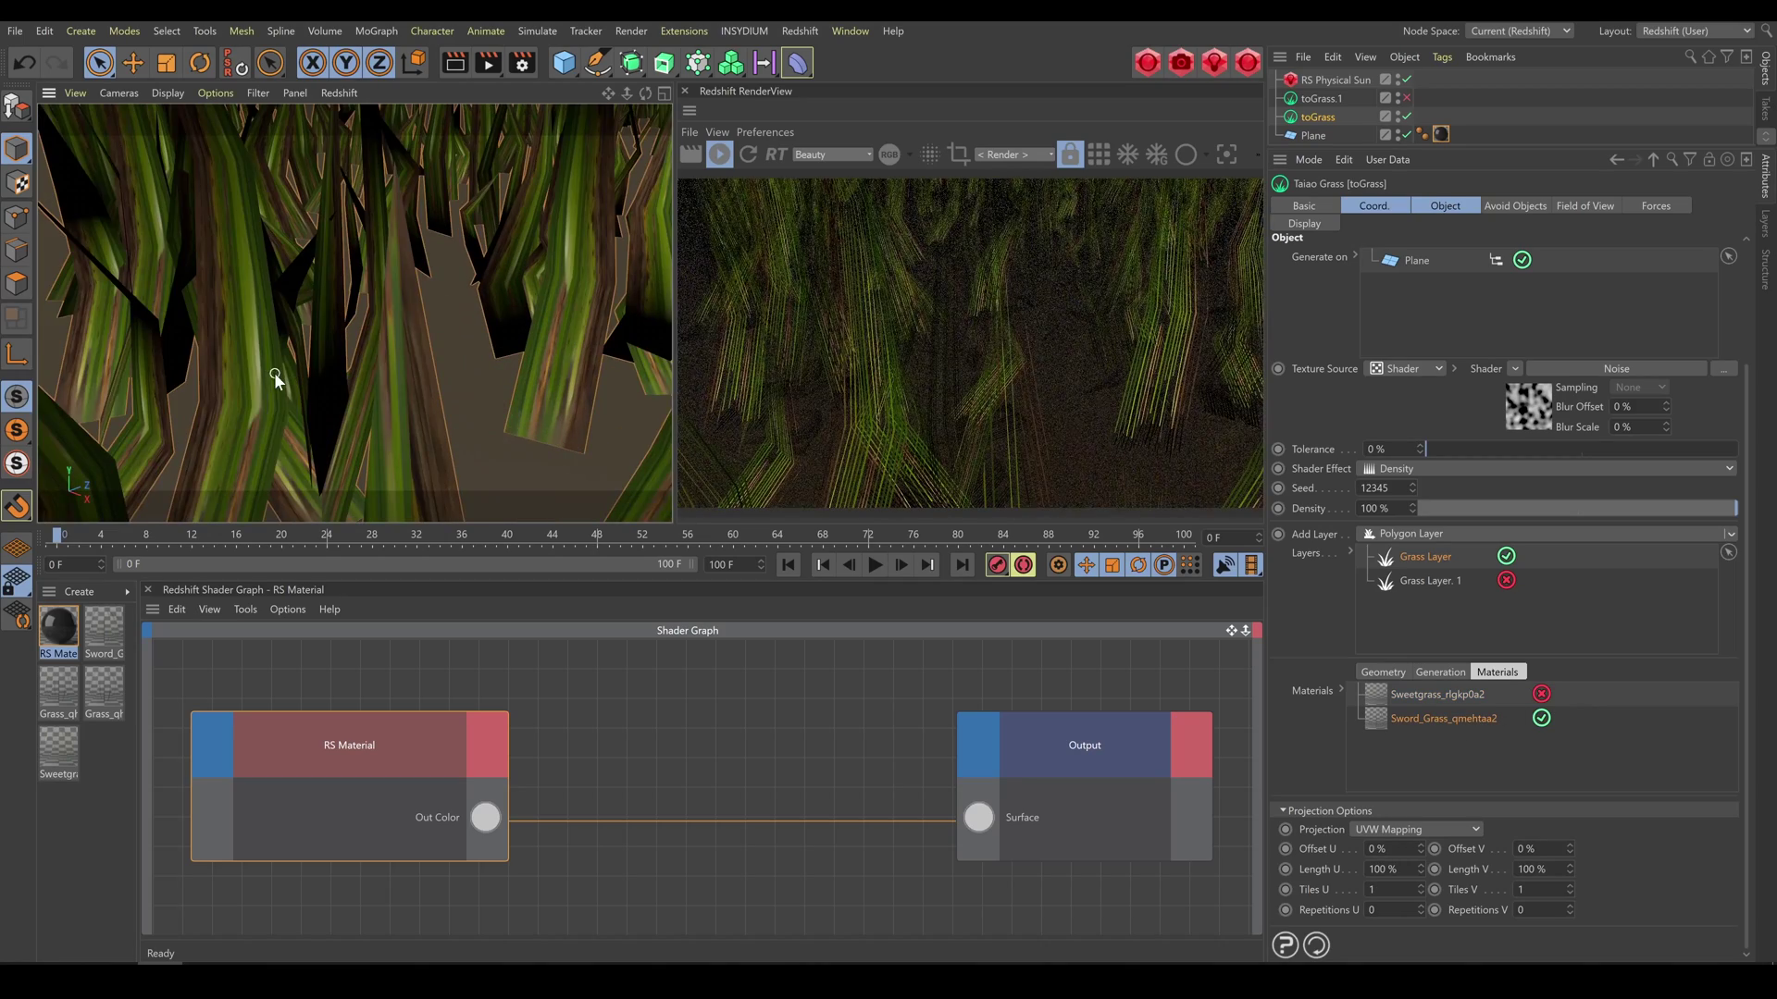
left_click(1379, 869)
type("1111")
key("Return")
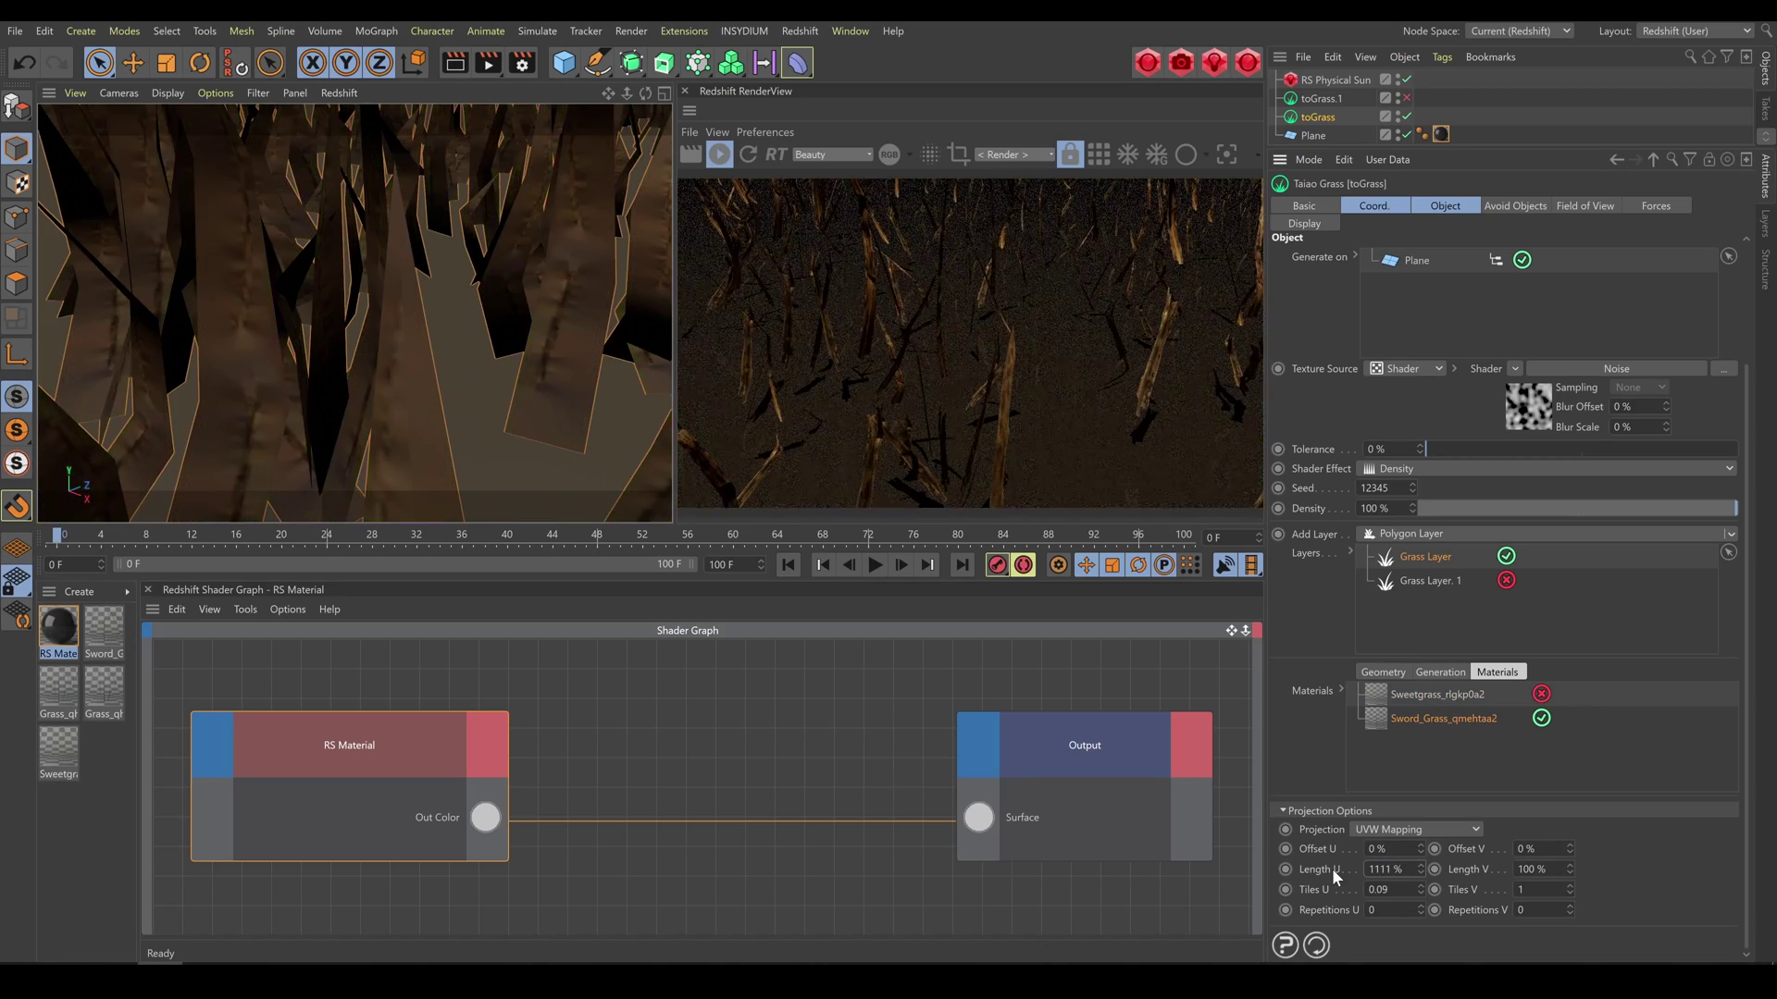
left_click_drag(1420, 849, 1428, 800)
scroll(389, 366, "down", 10)
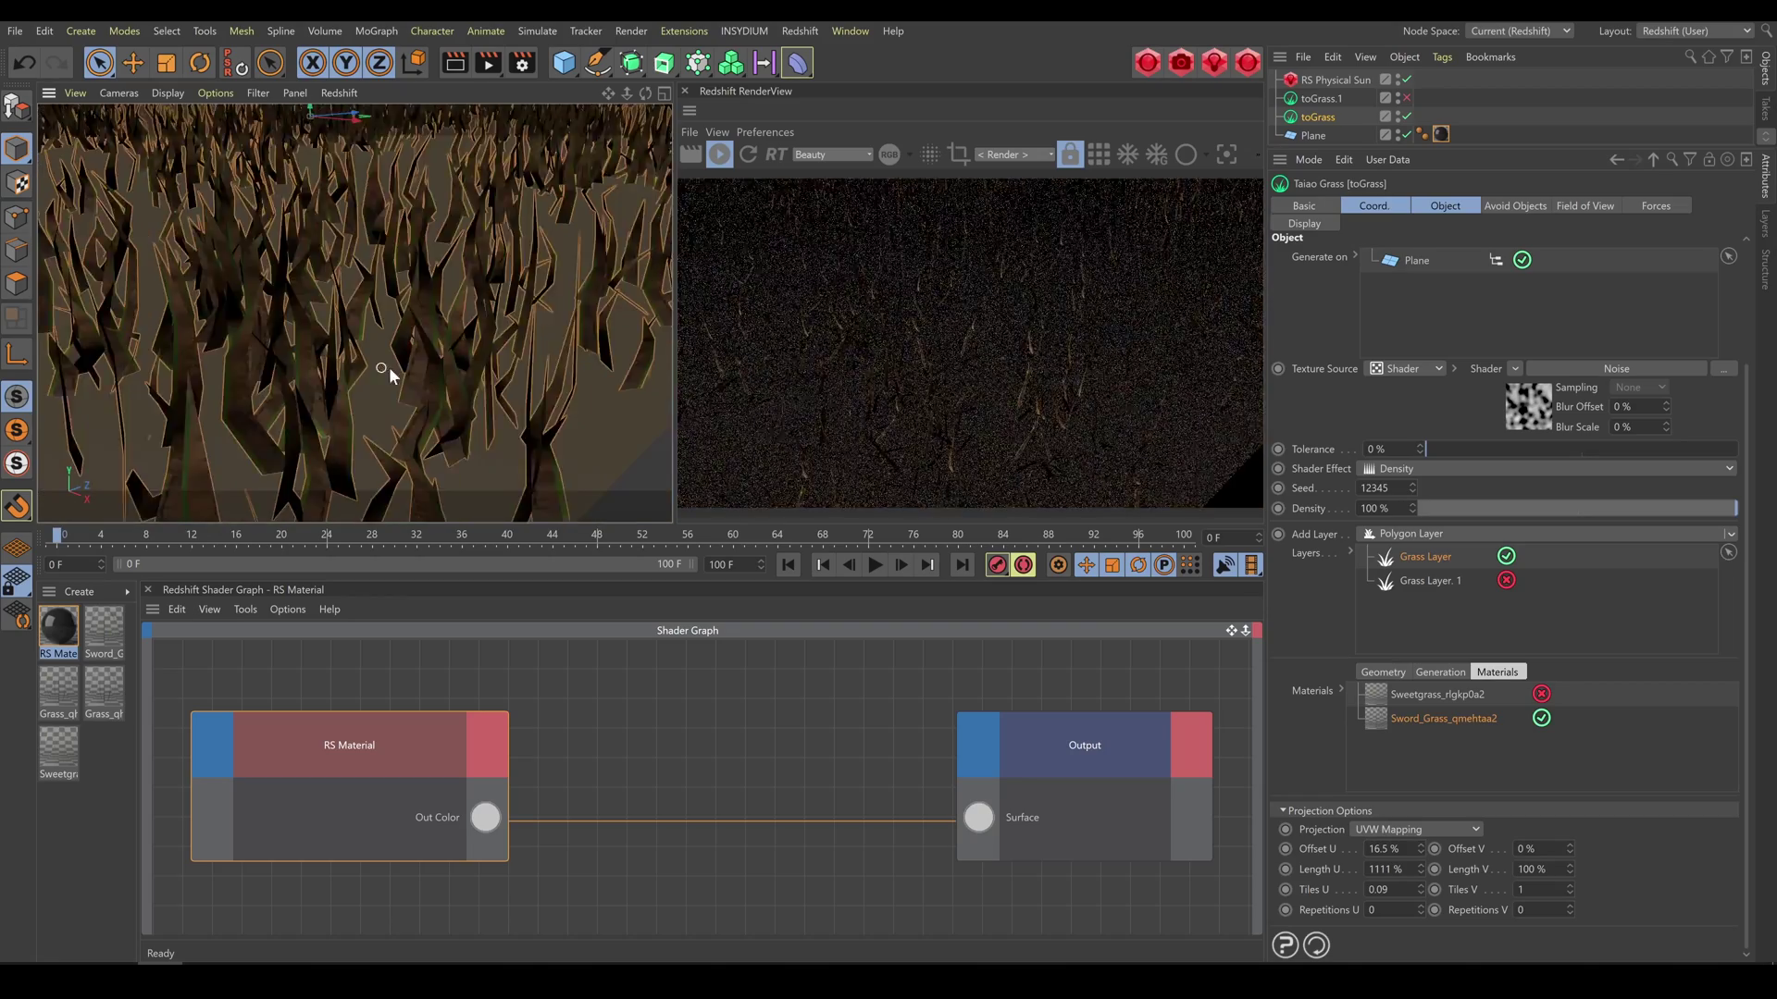
- Re-enable the Sweetgrass material and tick Bokeh Override on the RS Camera
left_click(1540, 695)
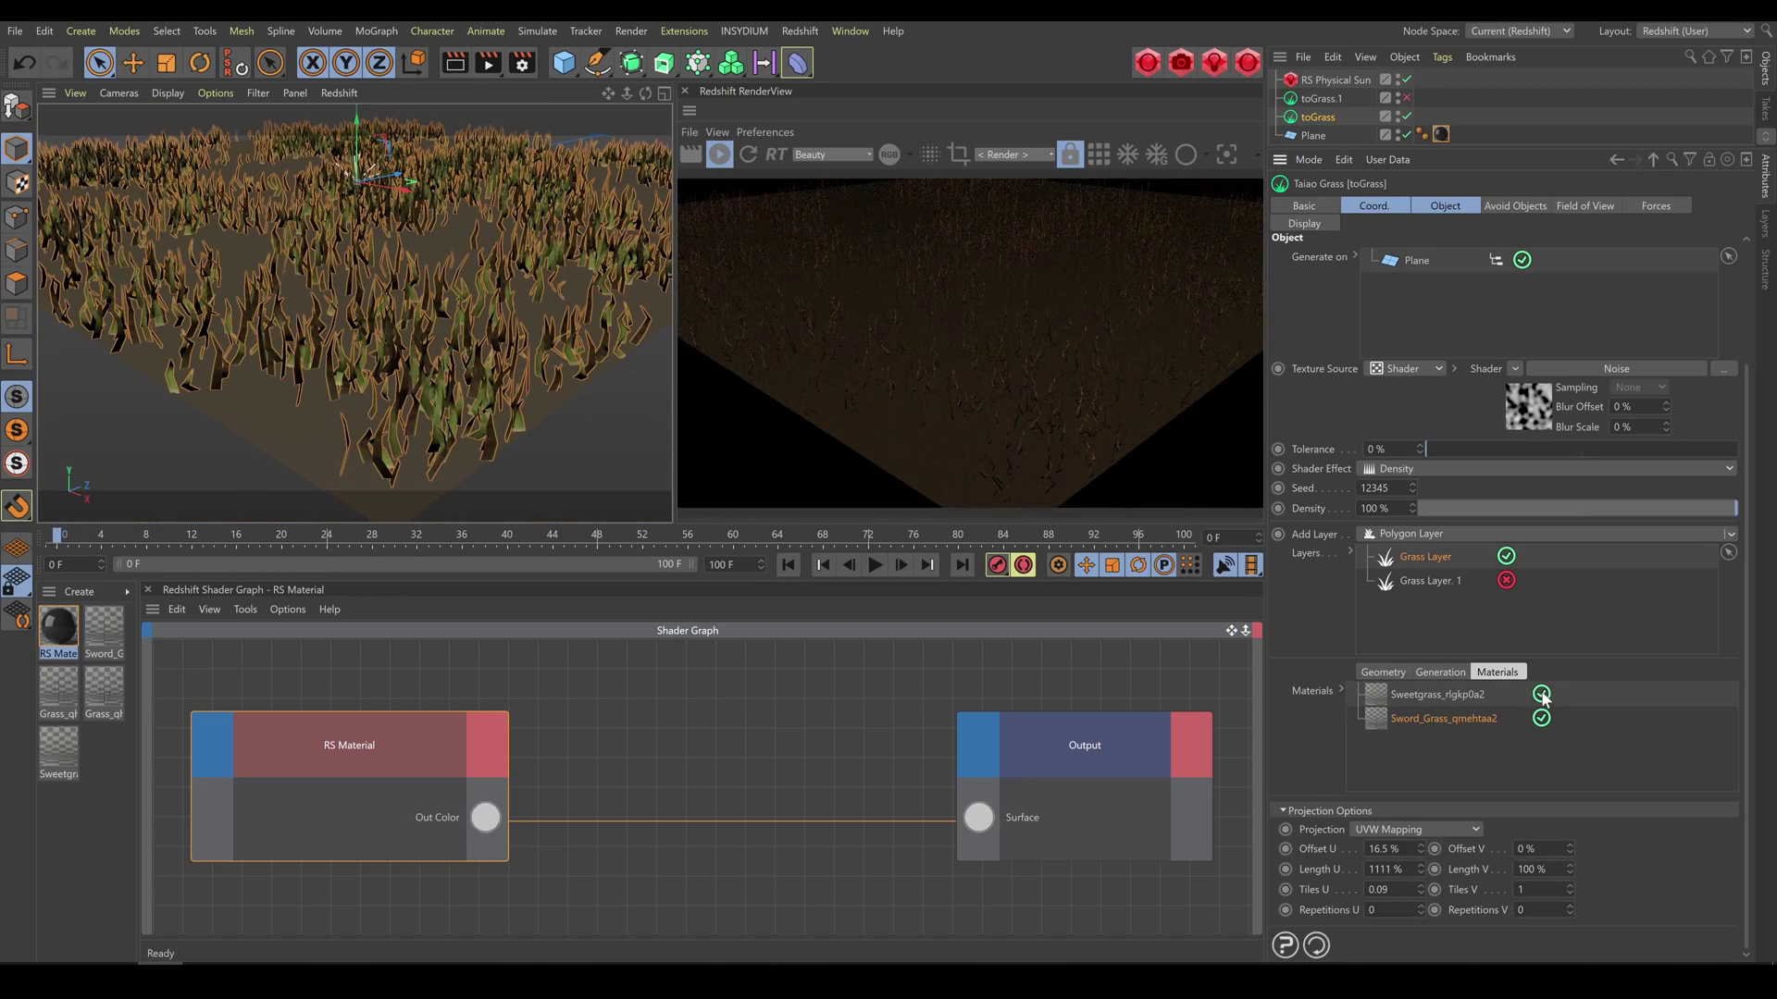
scroll(470, 451, "up", 5)
scroll(470, 451, "up", 2)
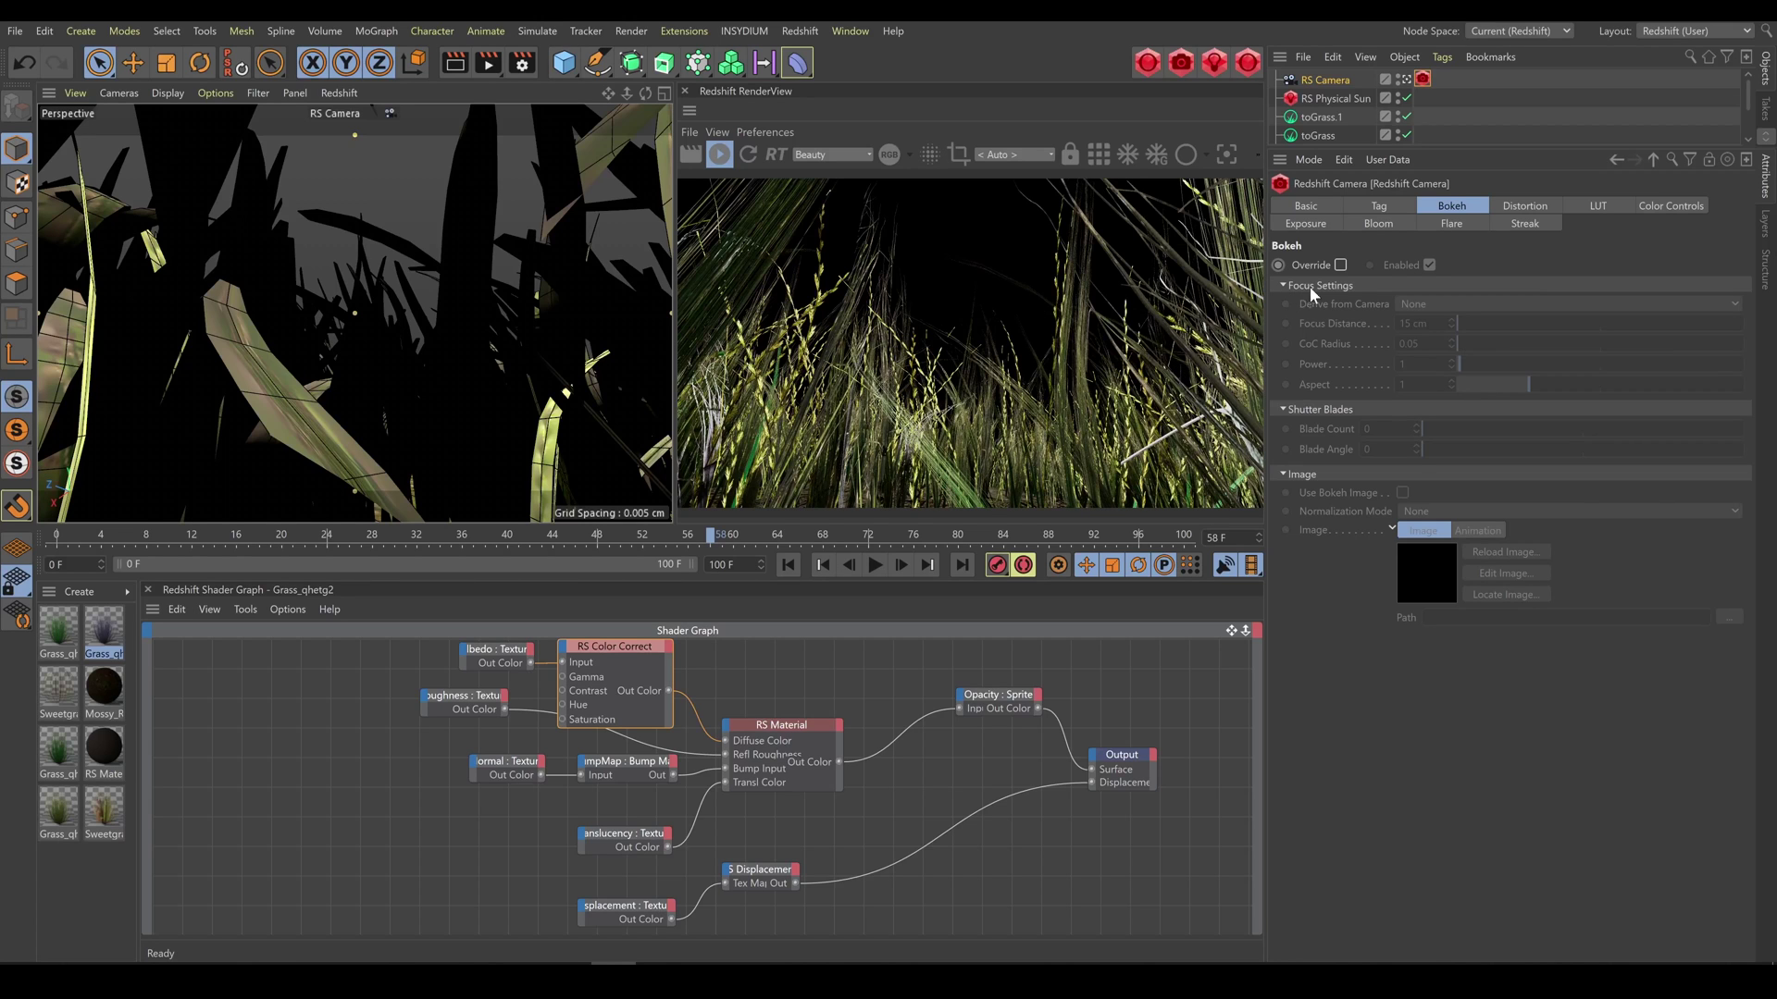
left_click(1340, 265)
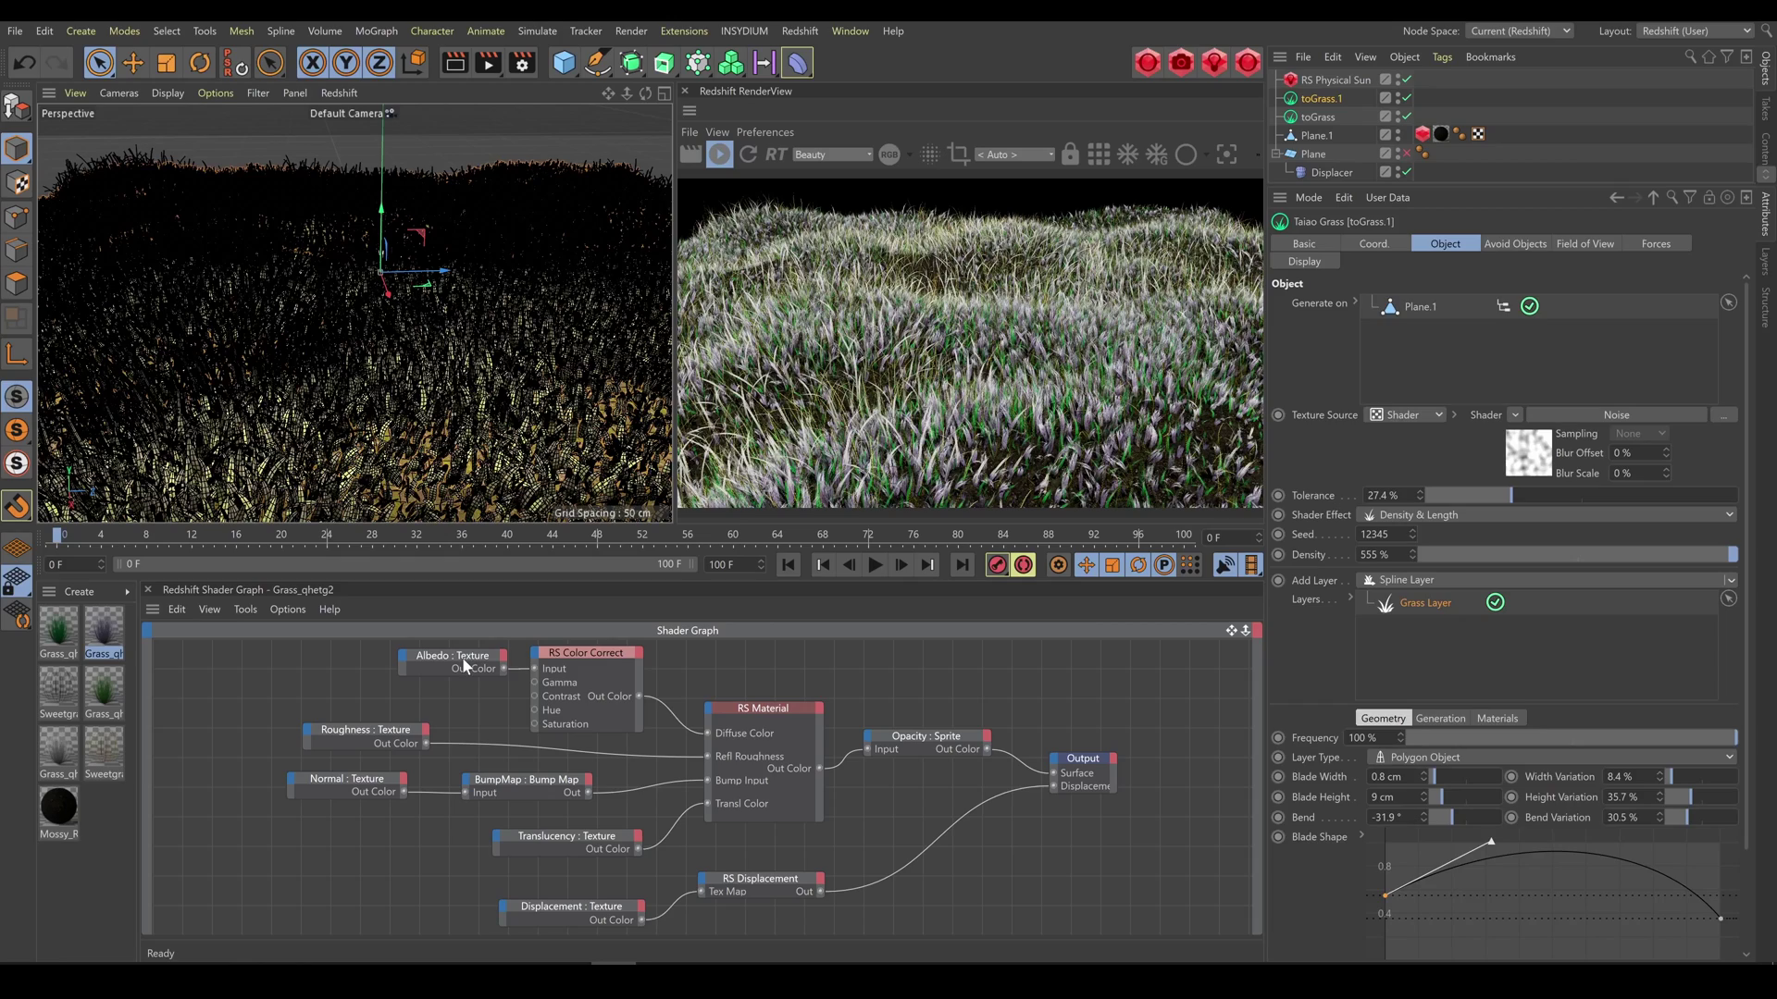
- Set Color Correct gamma 0.992 and saturation 0.408, and wire Translucency into Diffuse Color
left_click(593, 659)
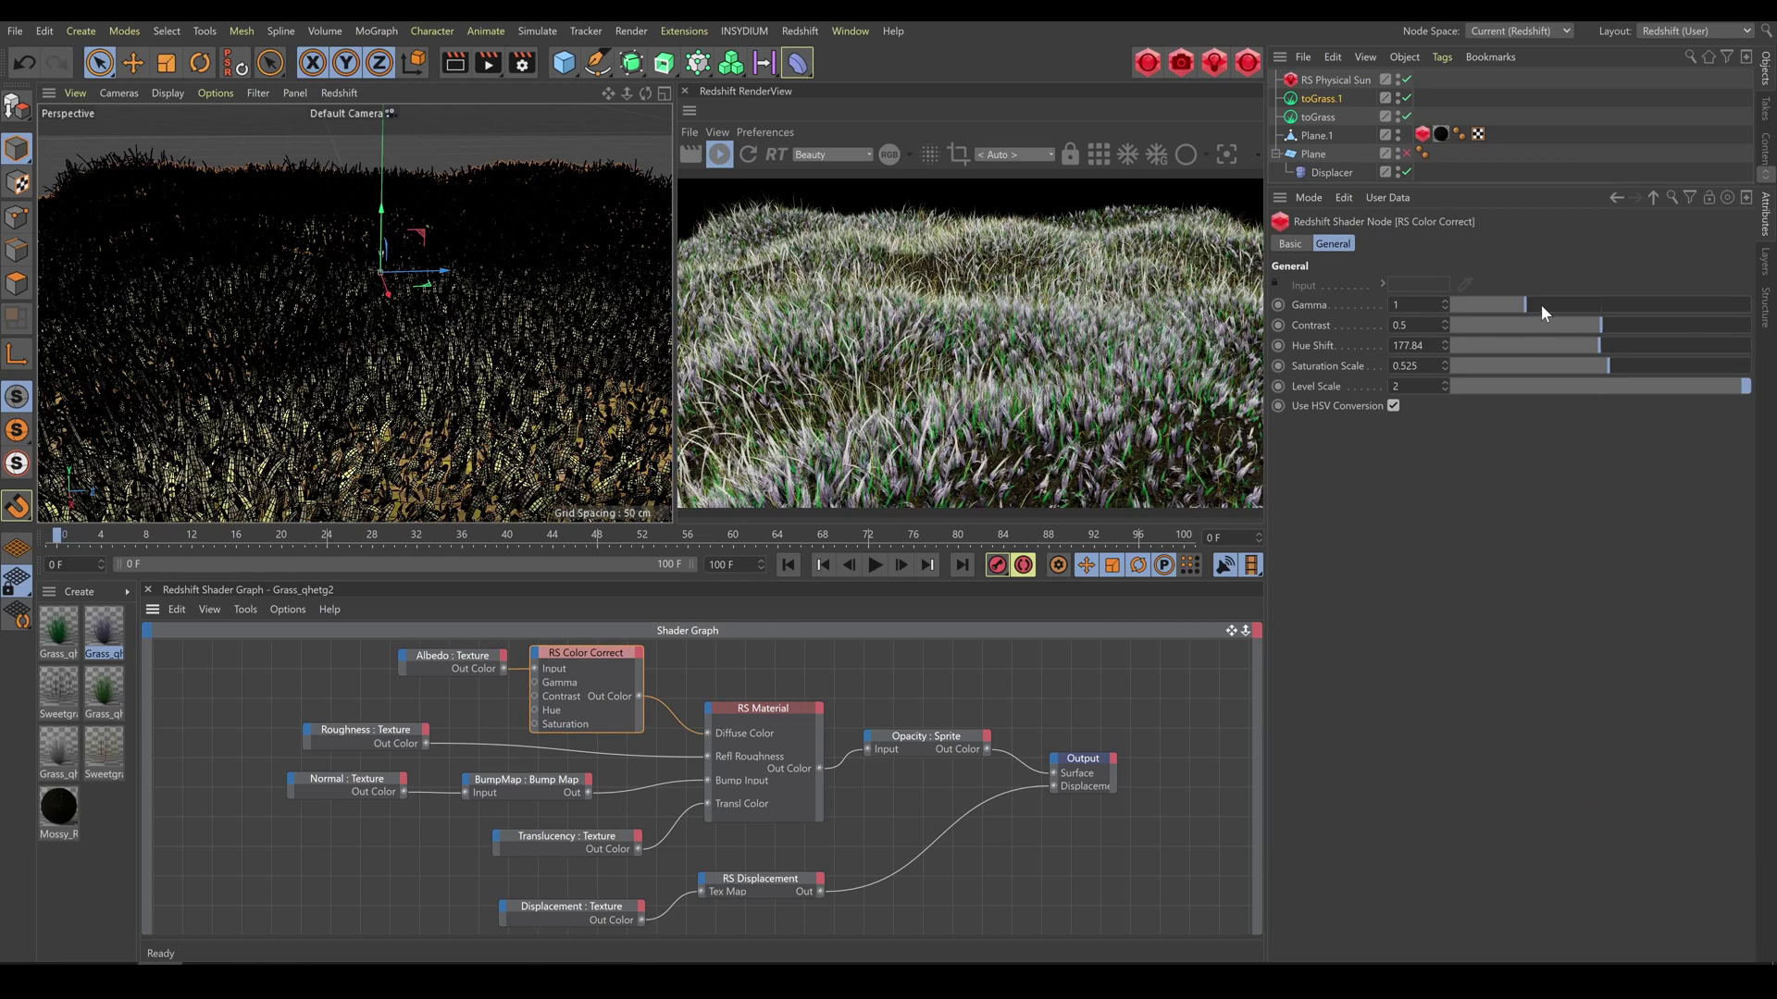
left_click_drag(1541, 304, 1523, 301)
mouse_move(1608, 365)
left_mouse_down()
mouse_move(1693, 363)
mouse_move(1573, 364)
left_mouse_up()
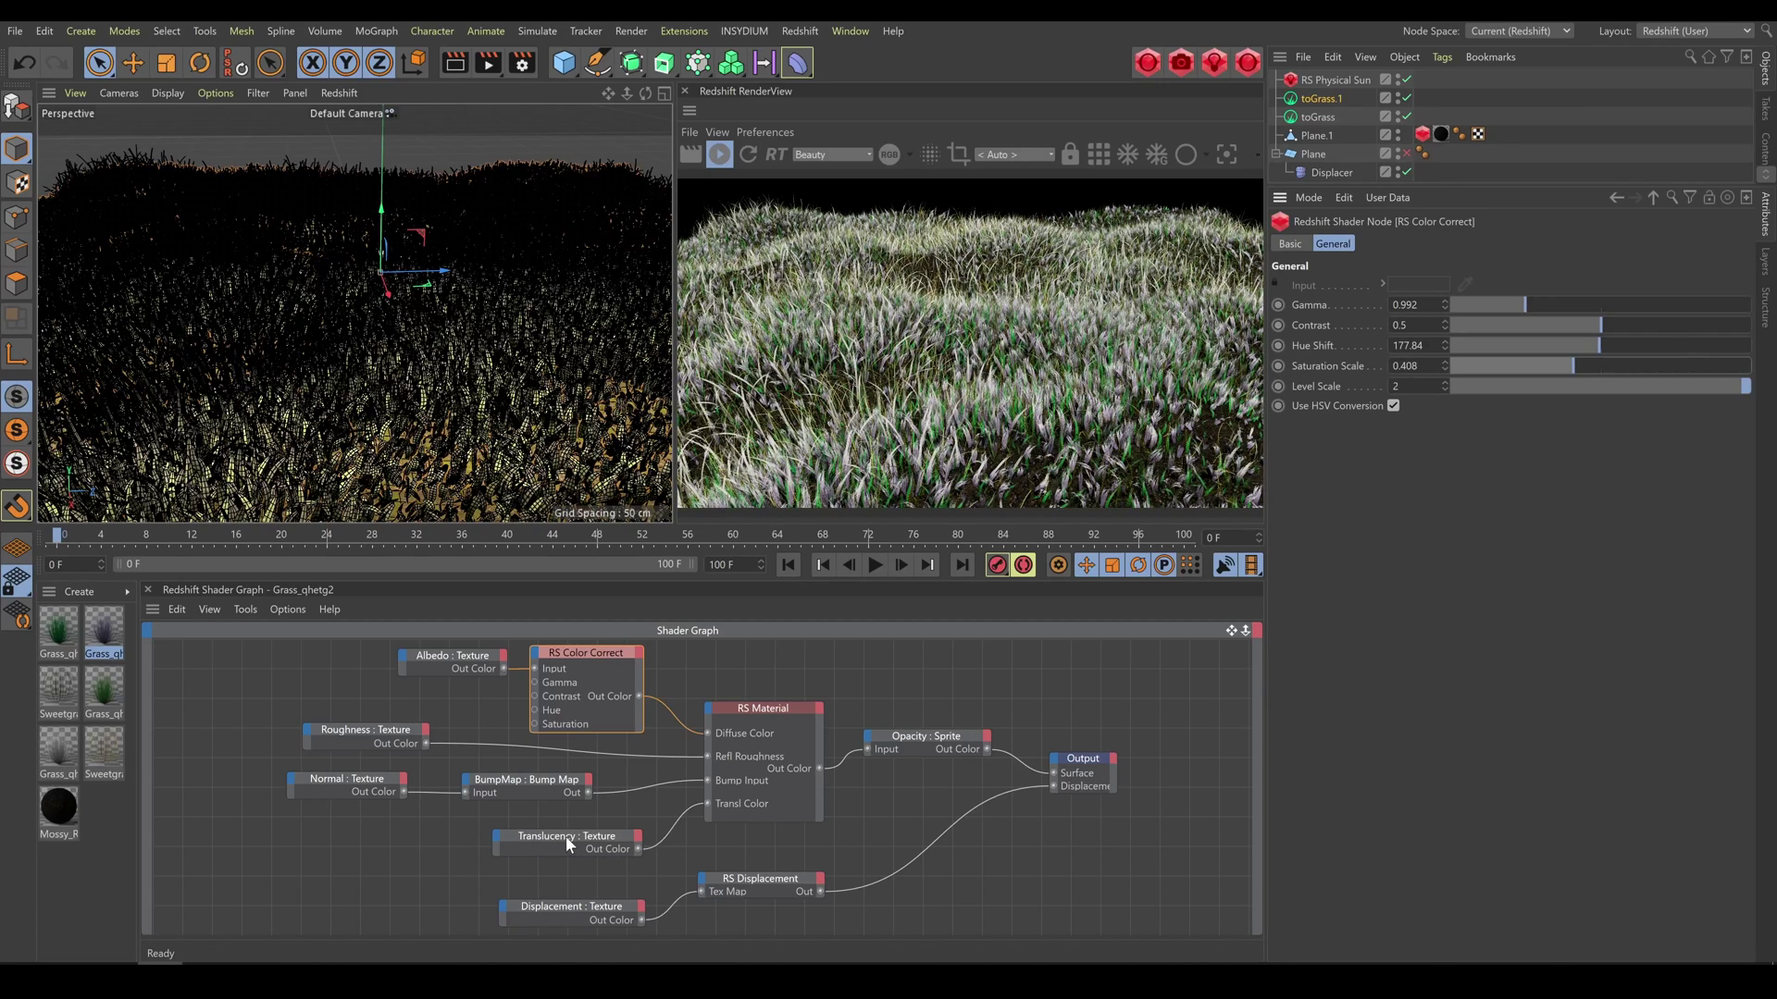
left_click_drag(708, 803, 694, 802)
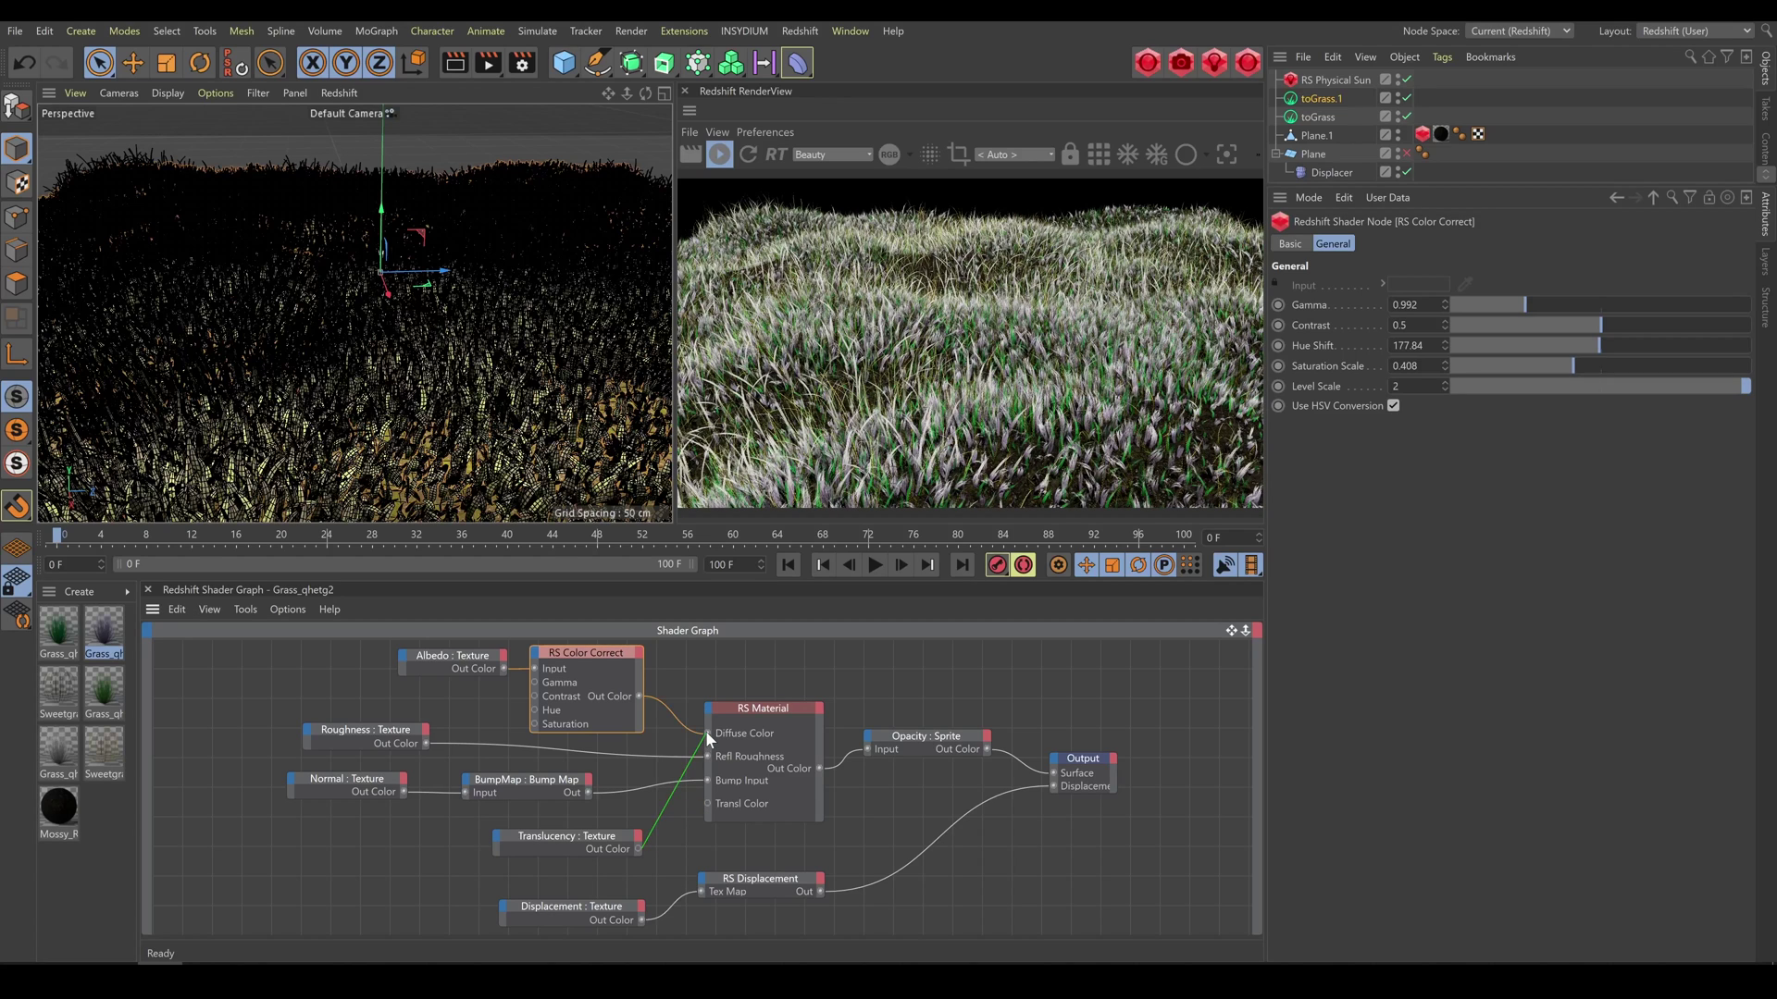
left_click_drag(706, 731, 707, 730)
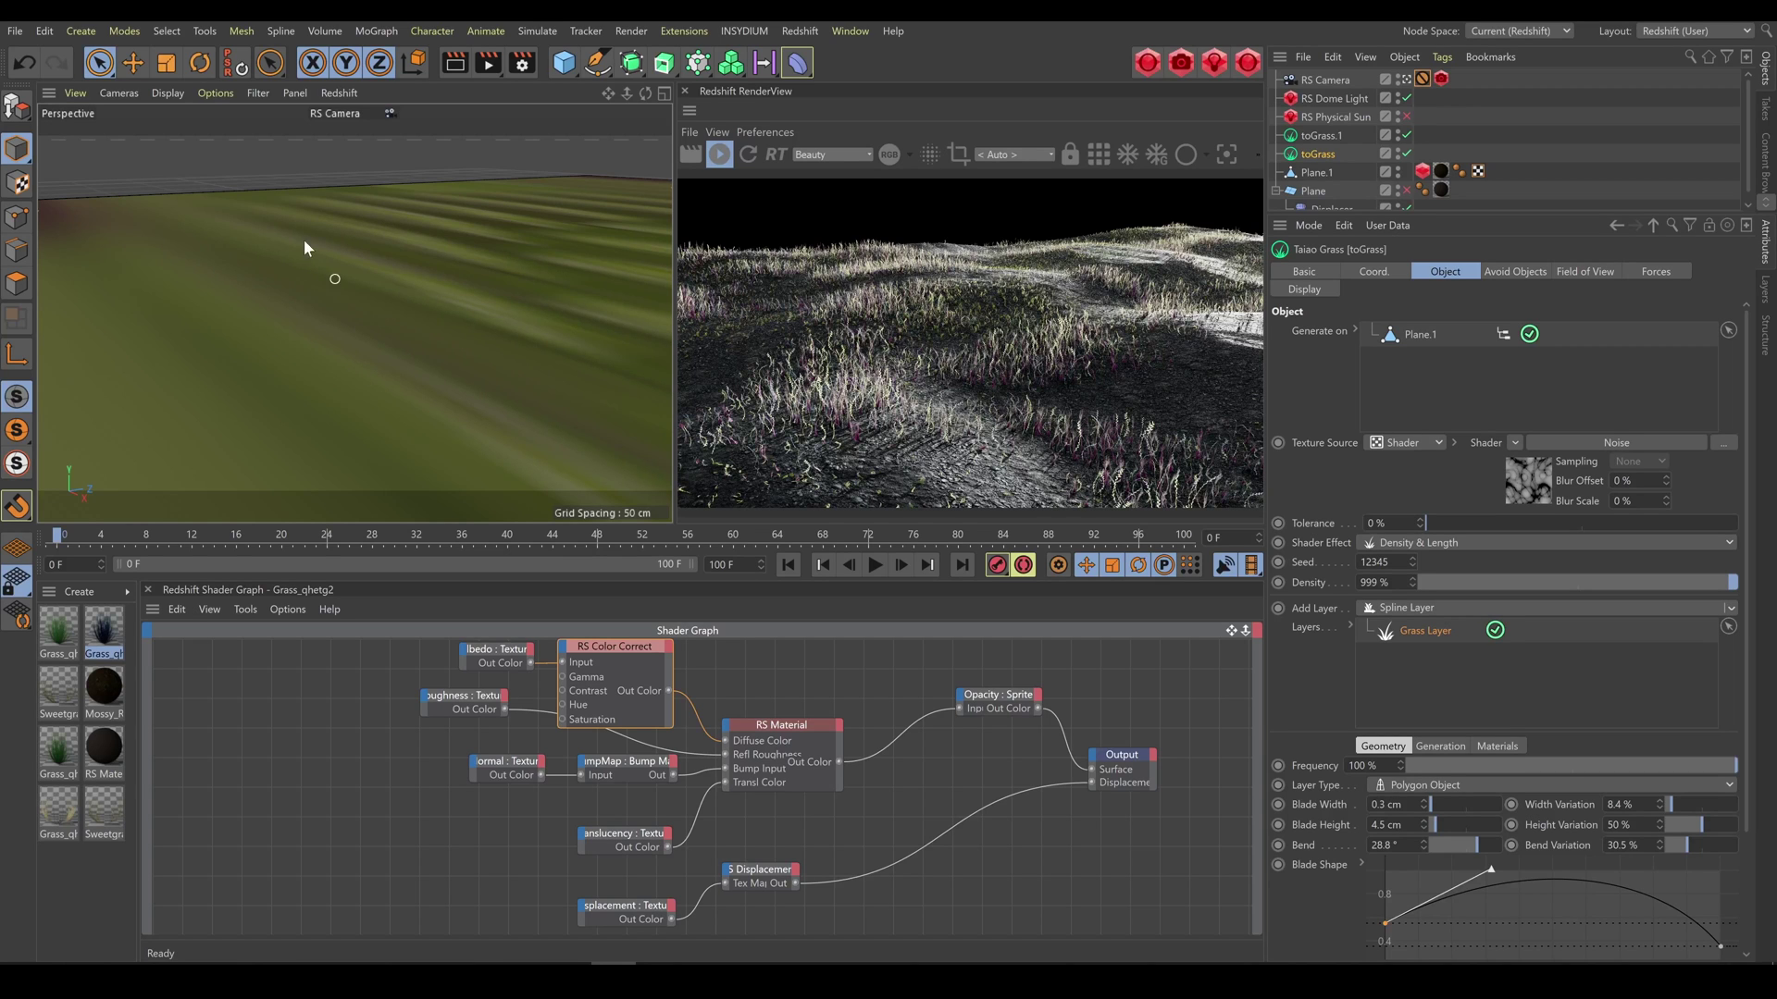
- Switch the toGrass Shader Effect to Length for the Density + Length render
left_click(163, 92)
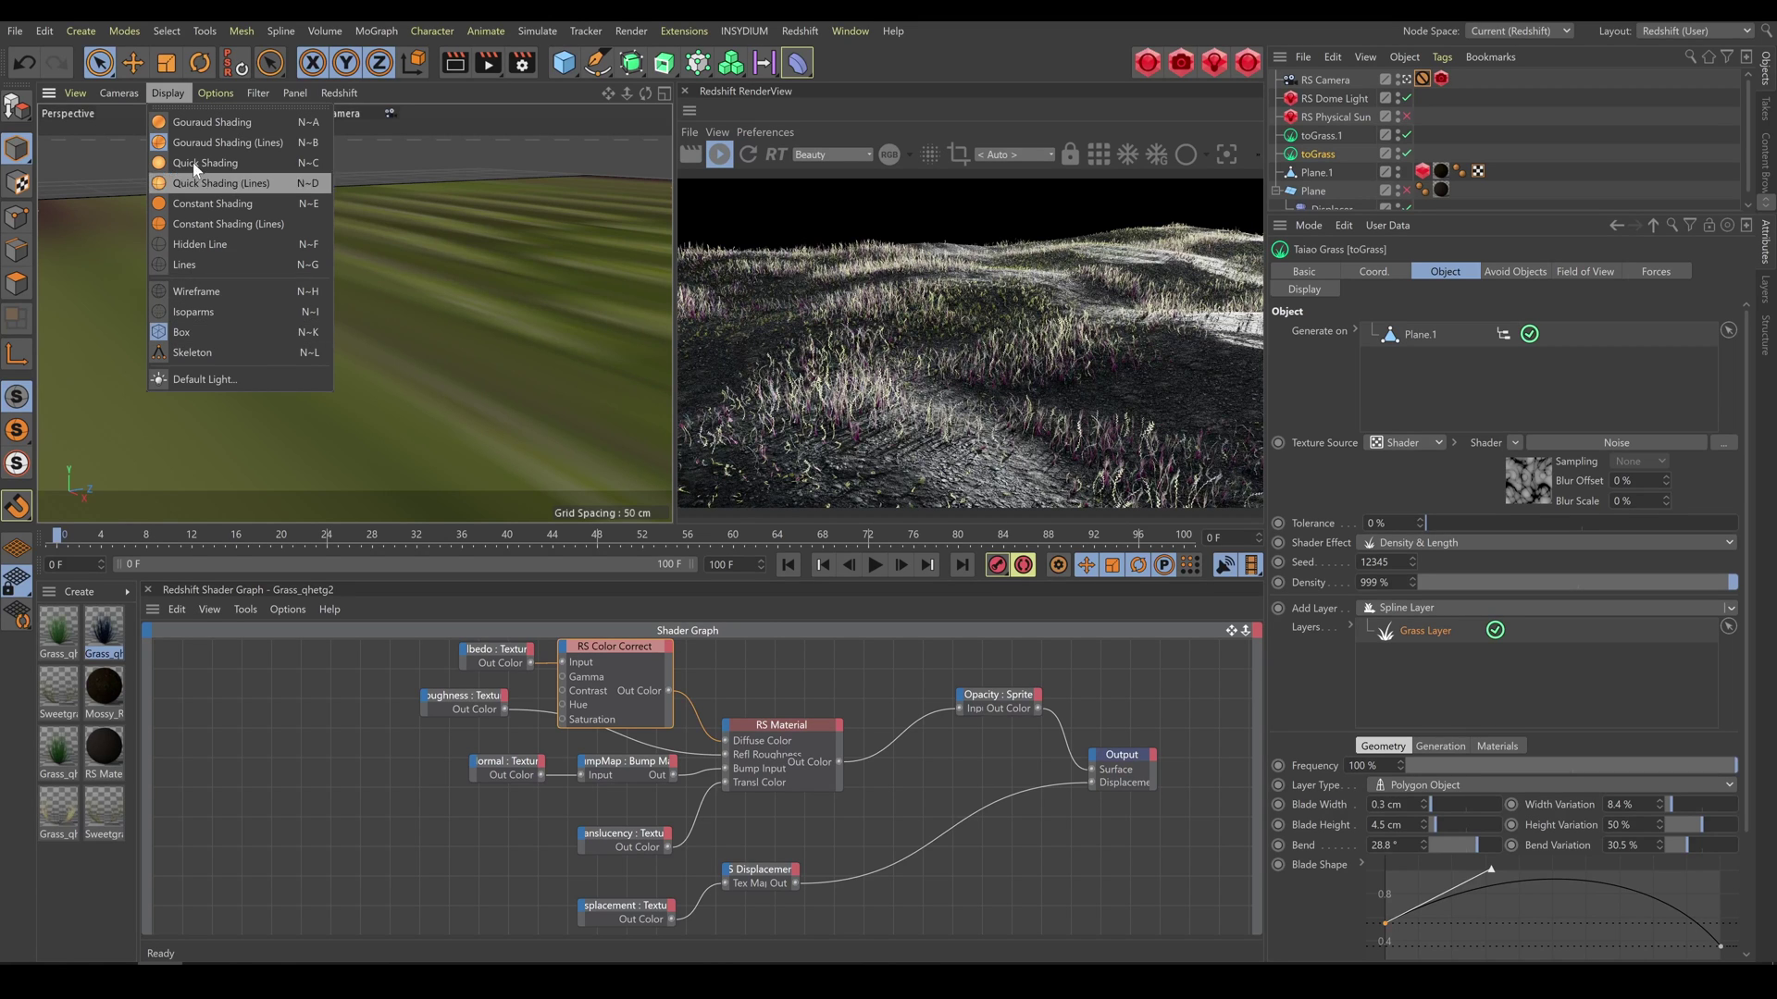
left_click(171, 92)
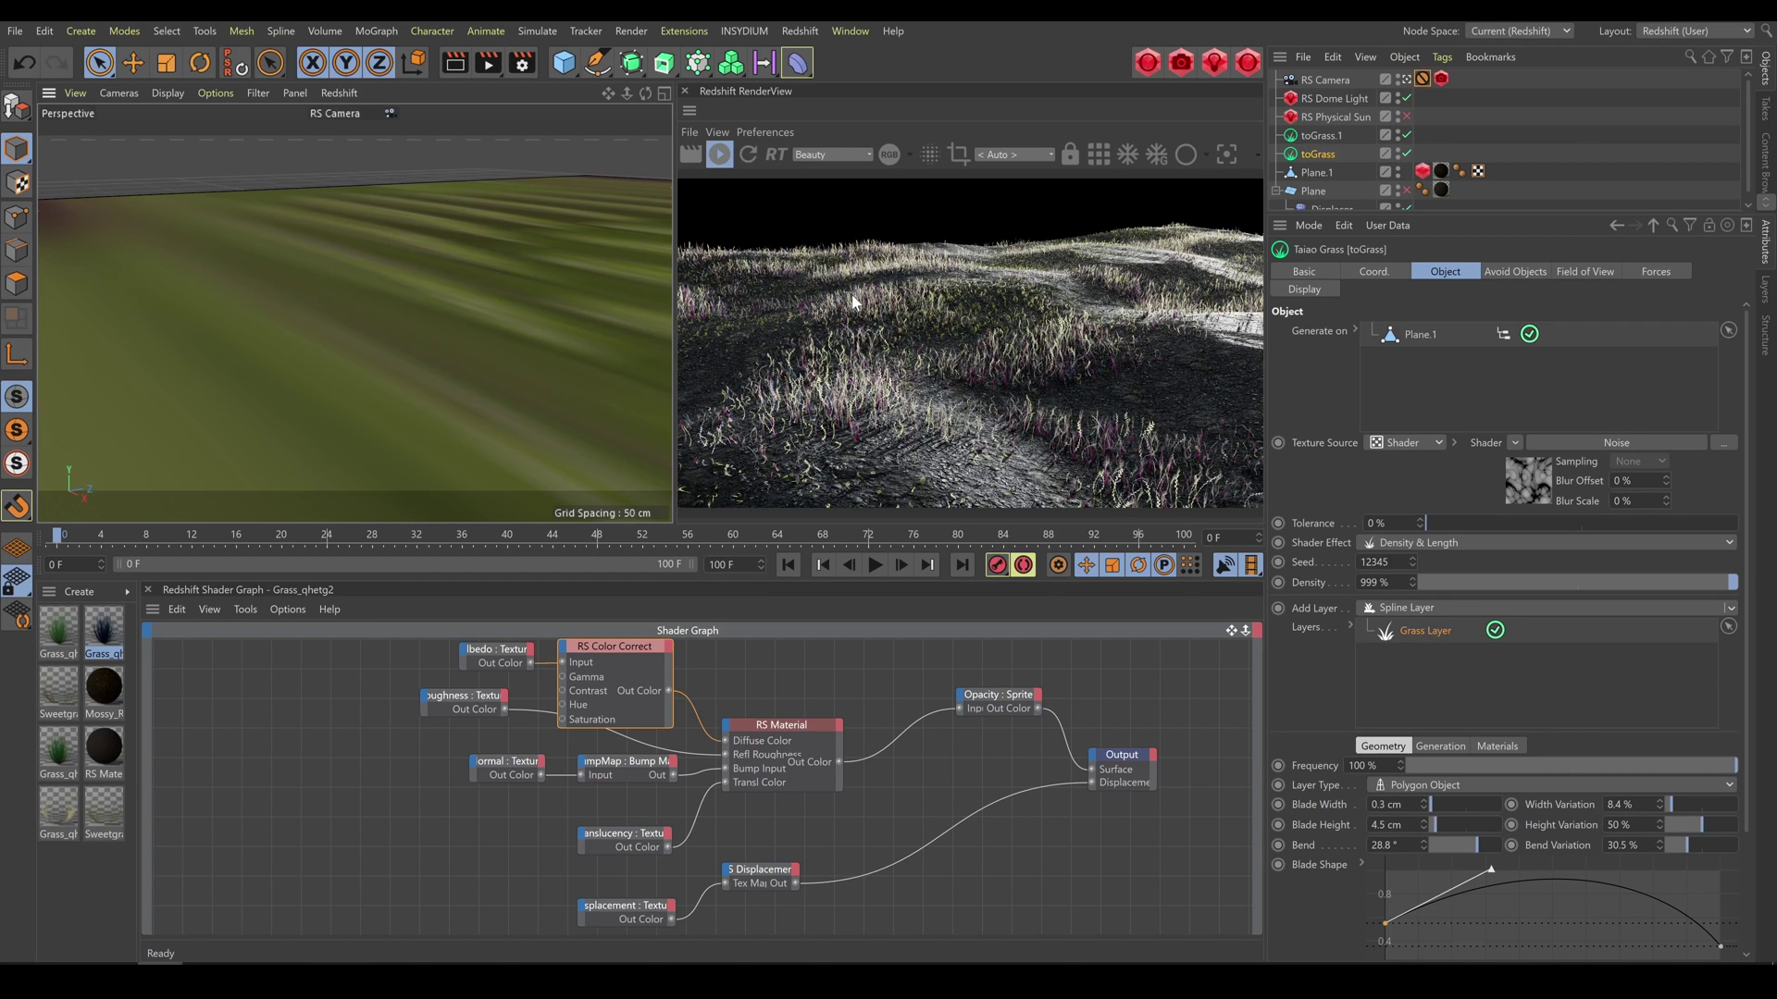
left_click(1453, 544)
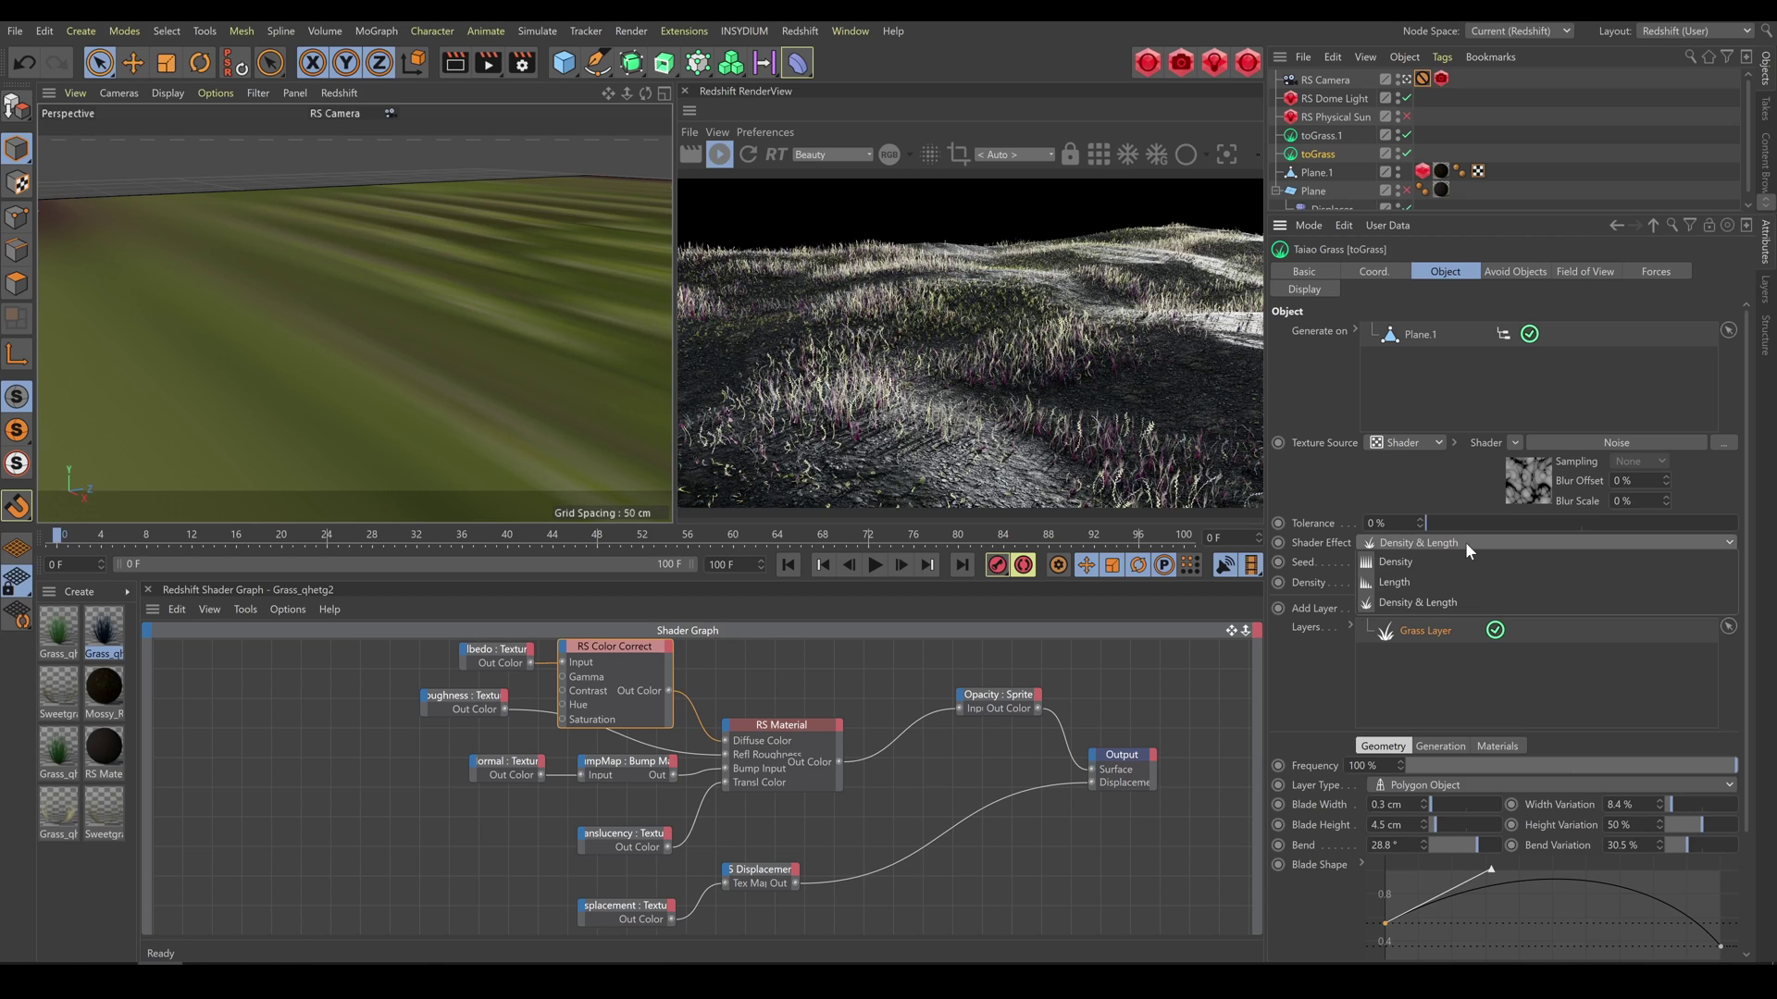
left_click(1426, 583)
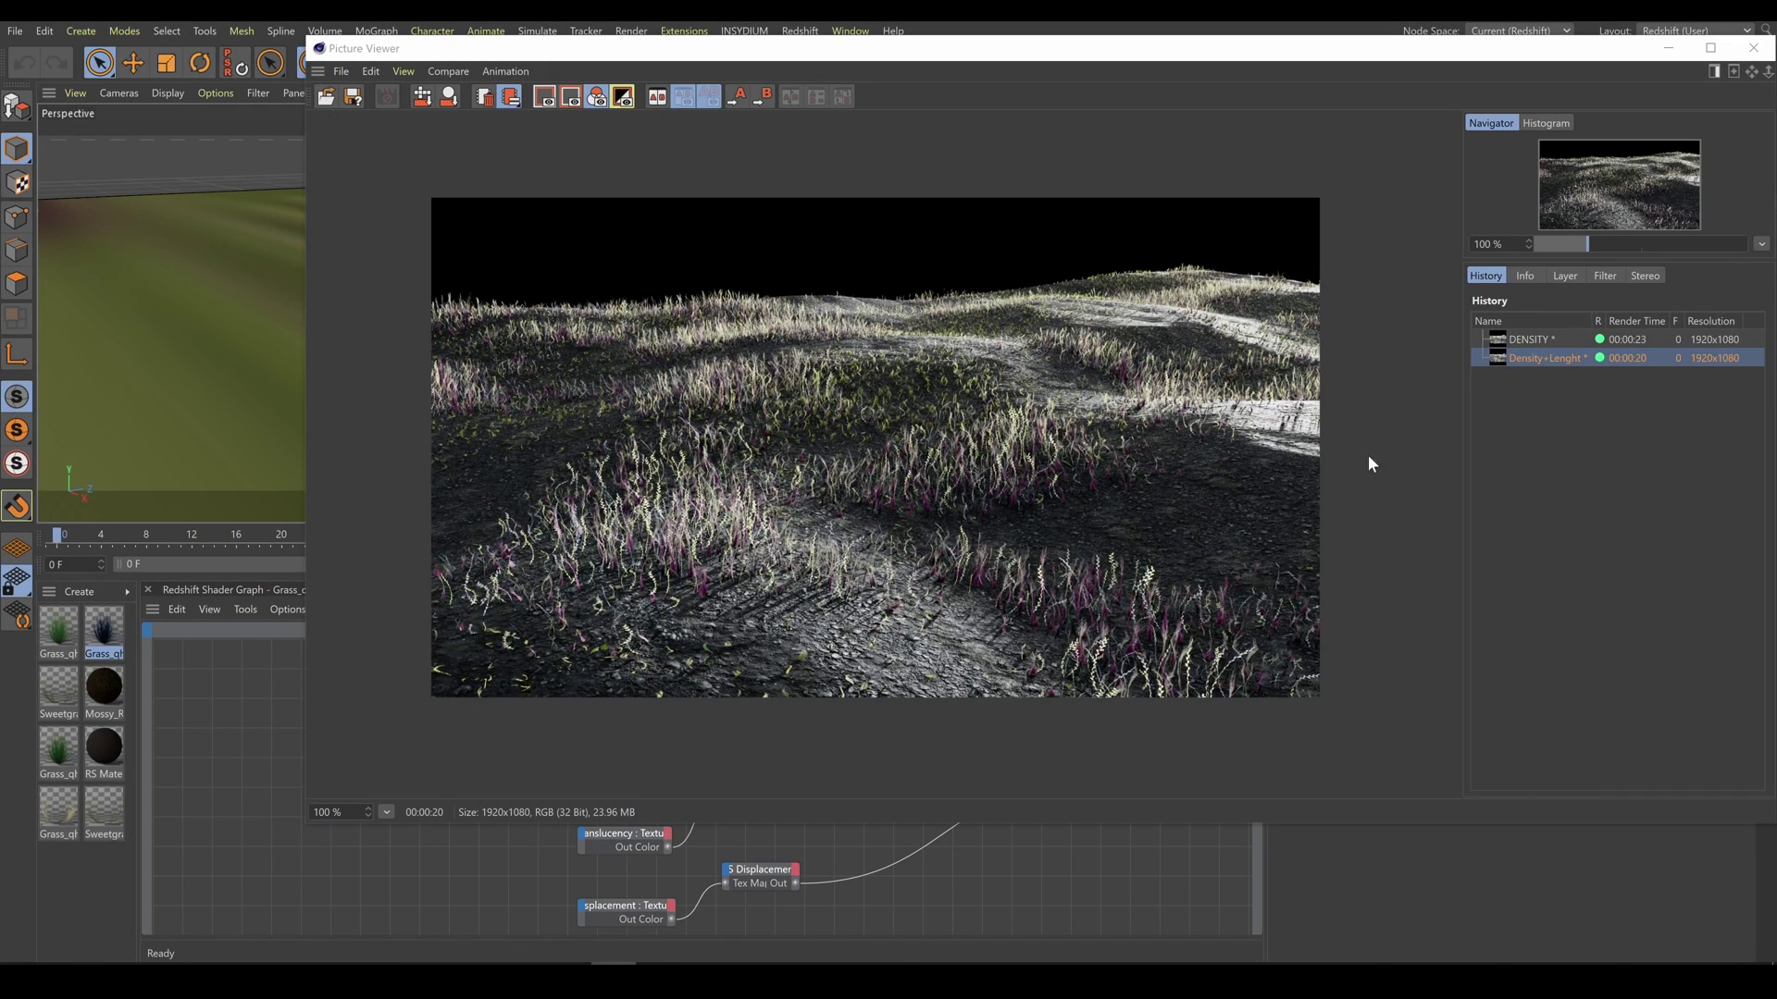
- Show the earlier DENSITY render from Picture Viewer History and orbit to a wider terrain view
left_click(1524, 339)
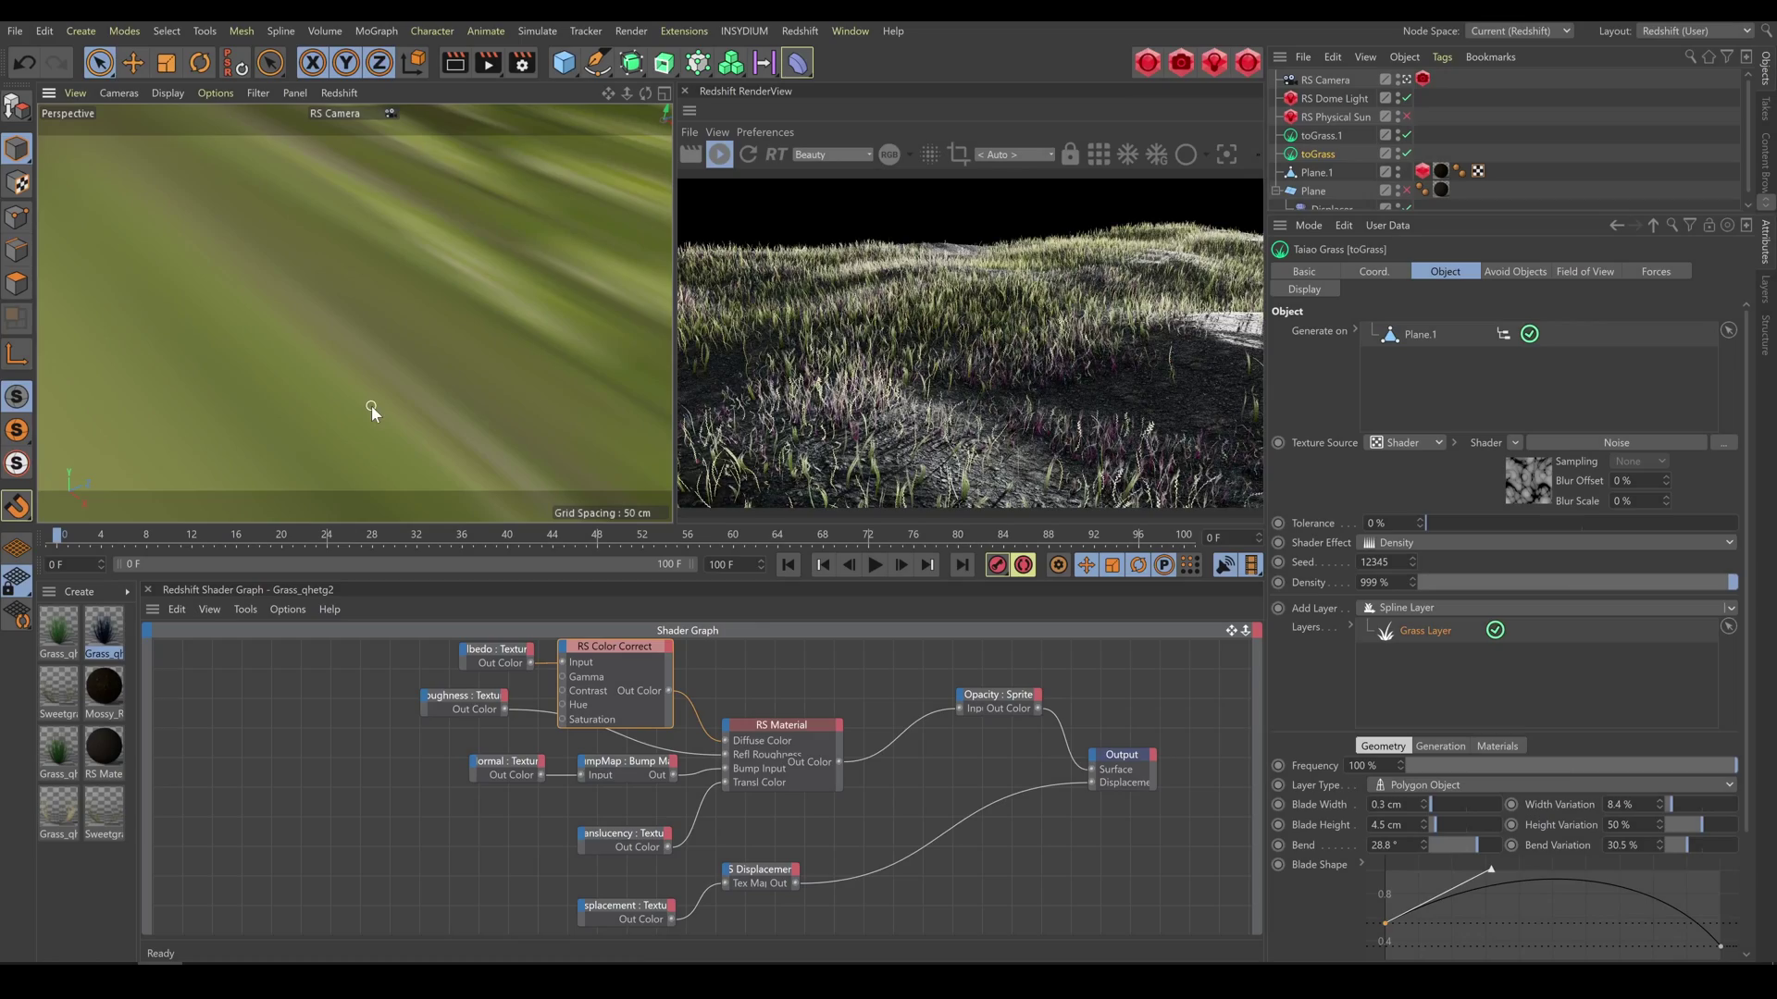
left_click_drag(363, 407, 339, 314, "alt")
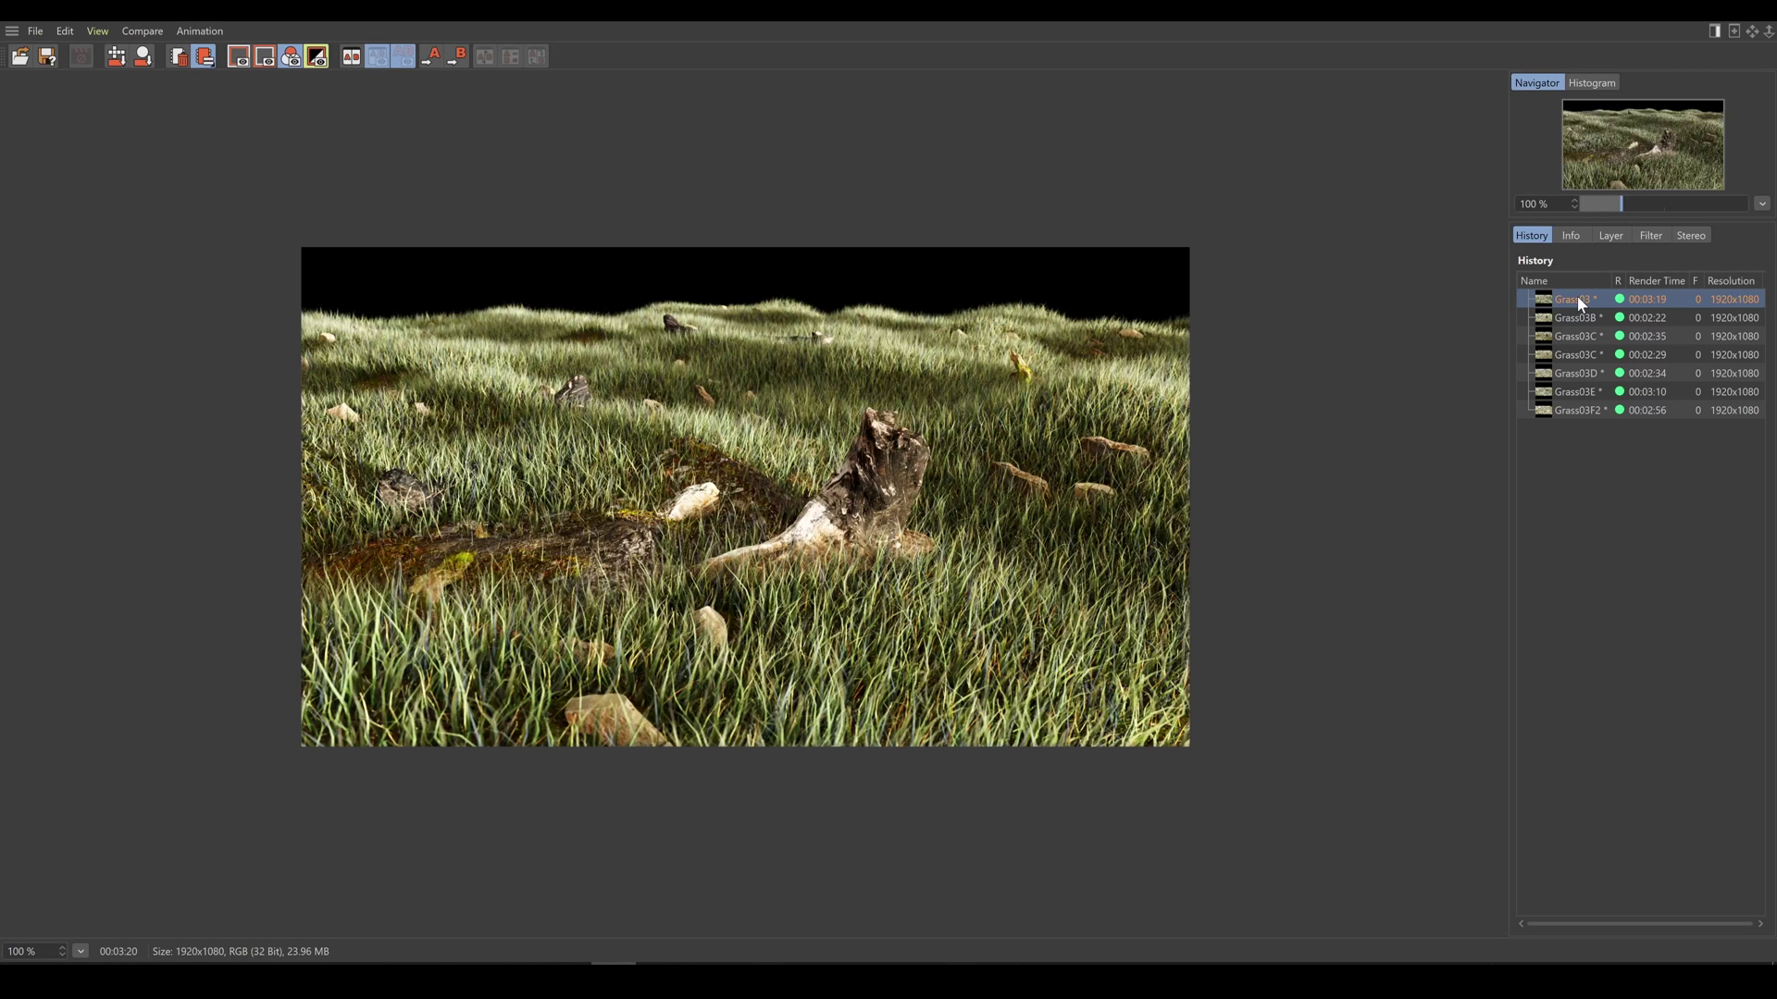
- Browse the Grass03B, Grass03C, Grass03D, Grass03E and Grass03F2 renders in the History
left_click(1573, 319)
left_click(1573, 336)
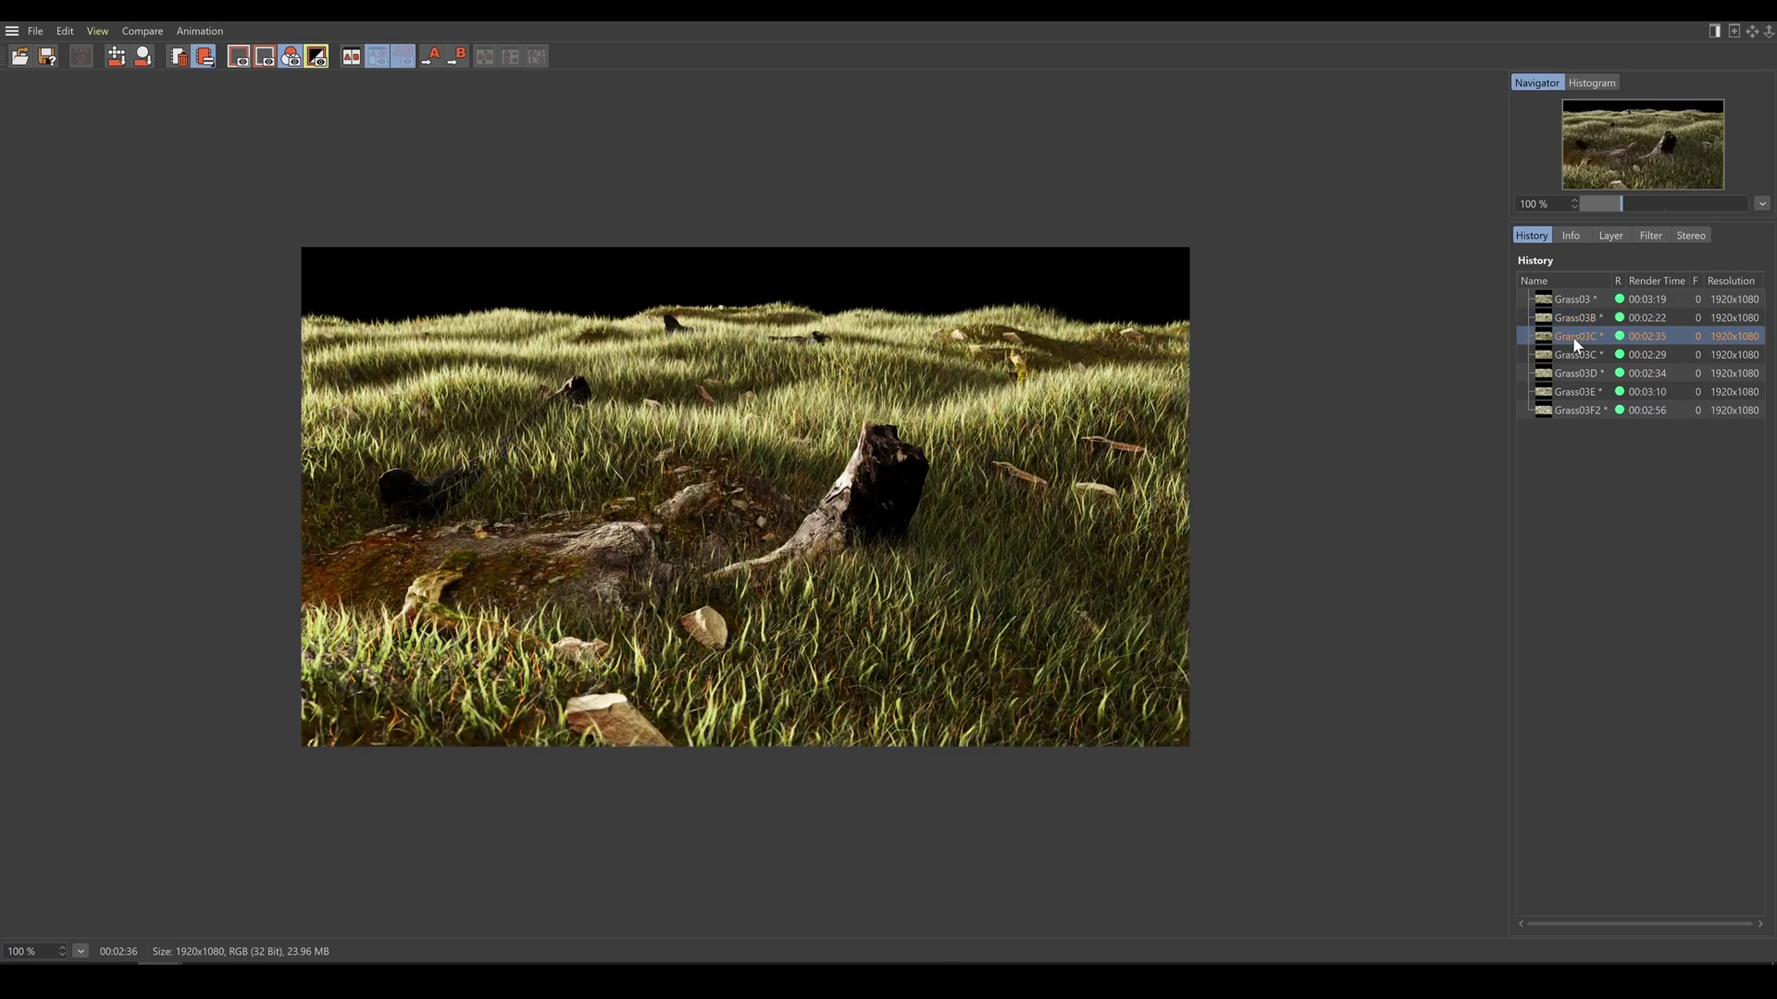
left_click(1572, 353)
left_click(1568, 373)
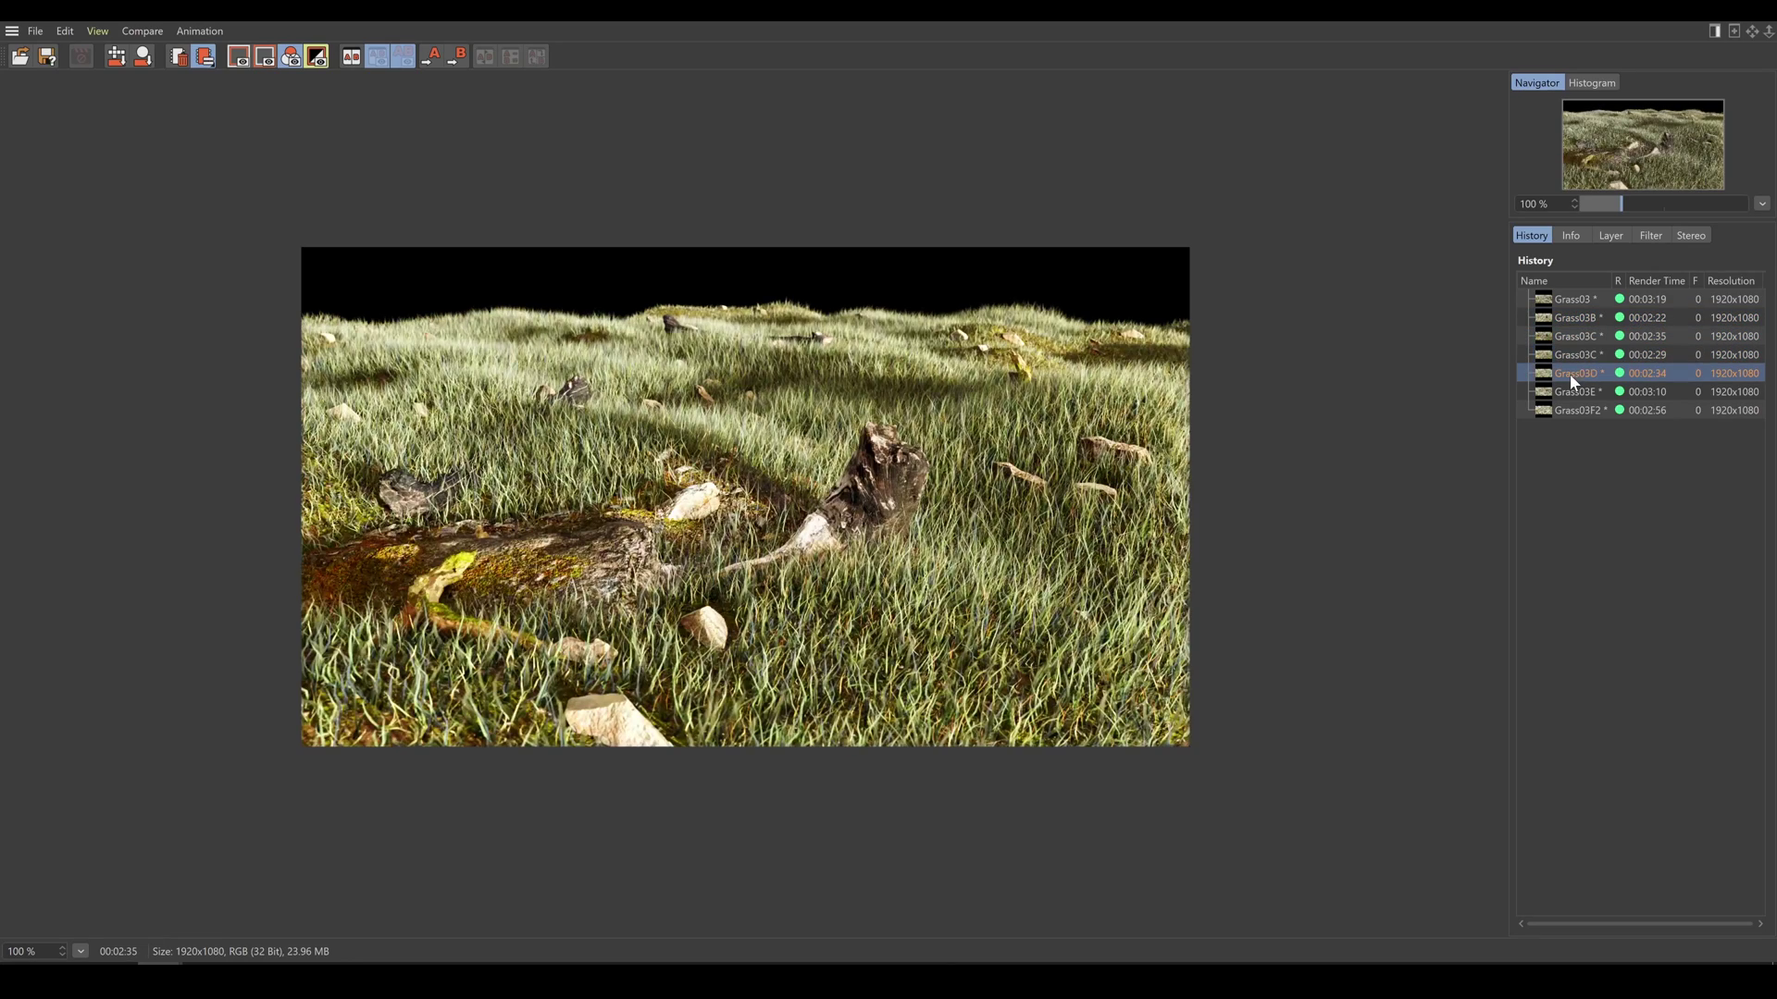
left_click(1570, 393)
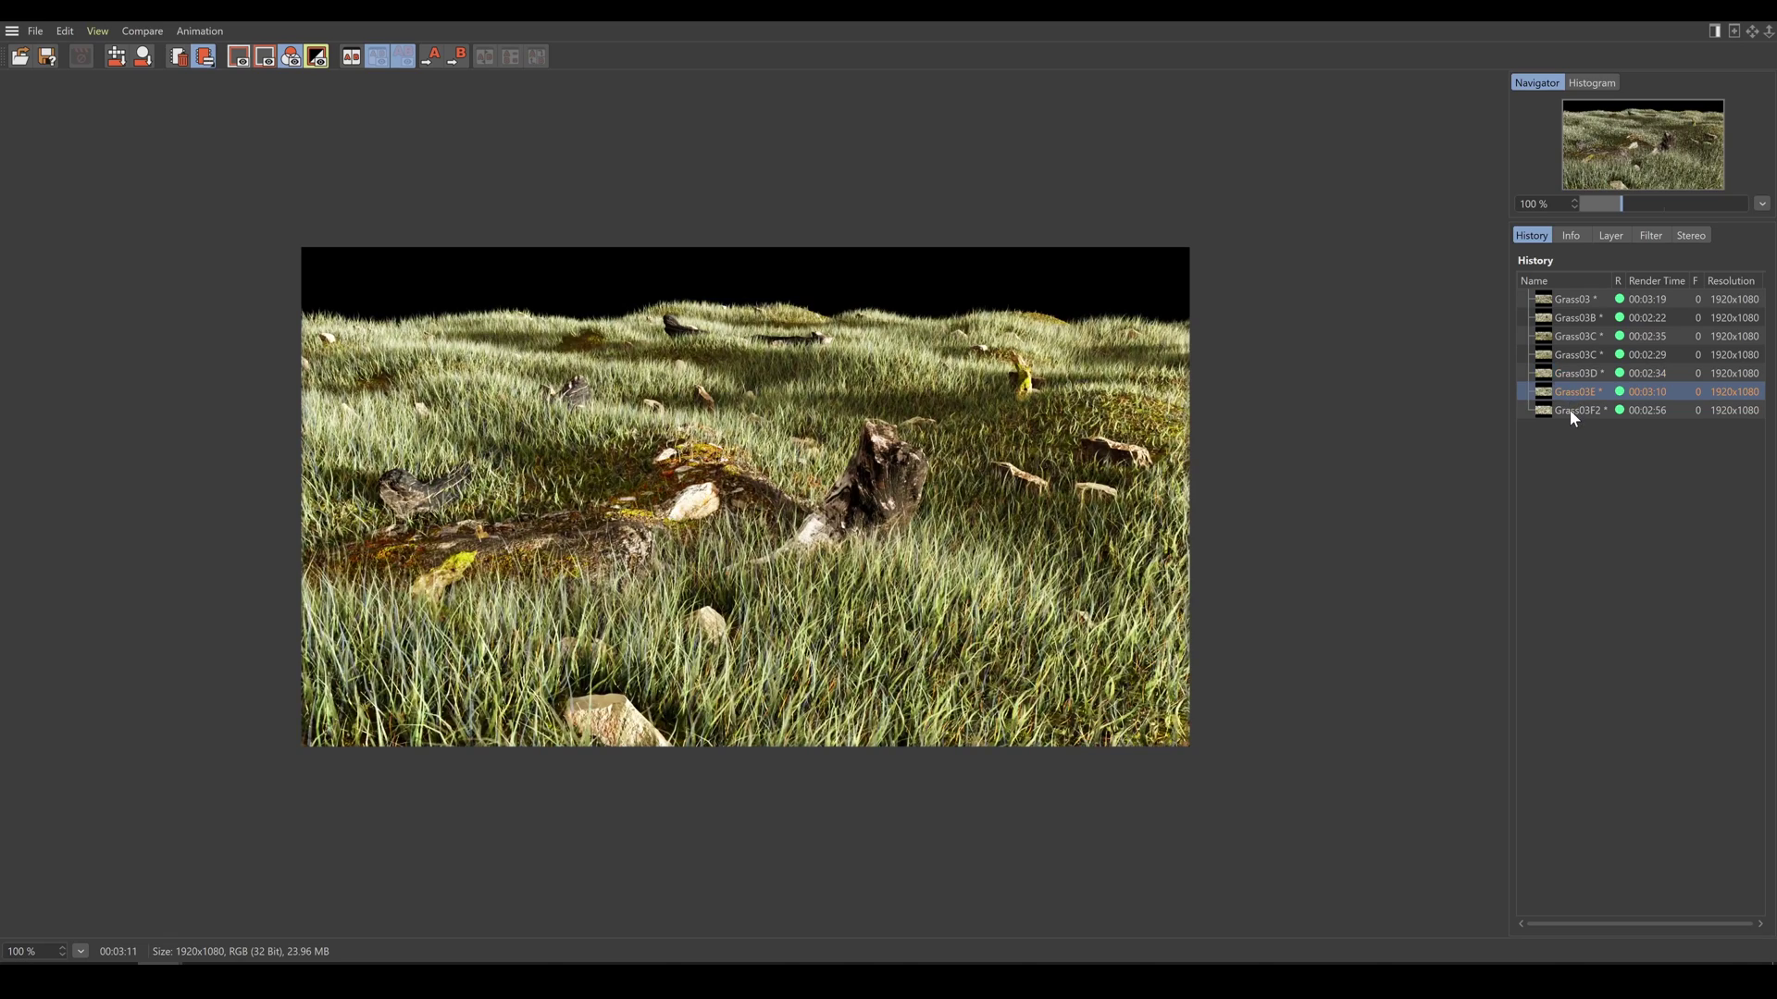
left_click(1569, 410)
- Step back up to the Grass03B render, then select the Plane object
key("Up")
key("Up")
key("Up")
key("Up")
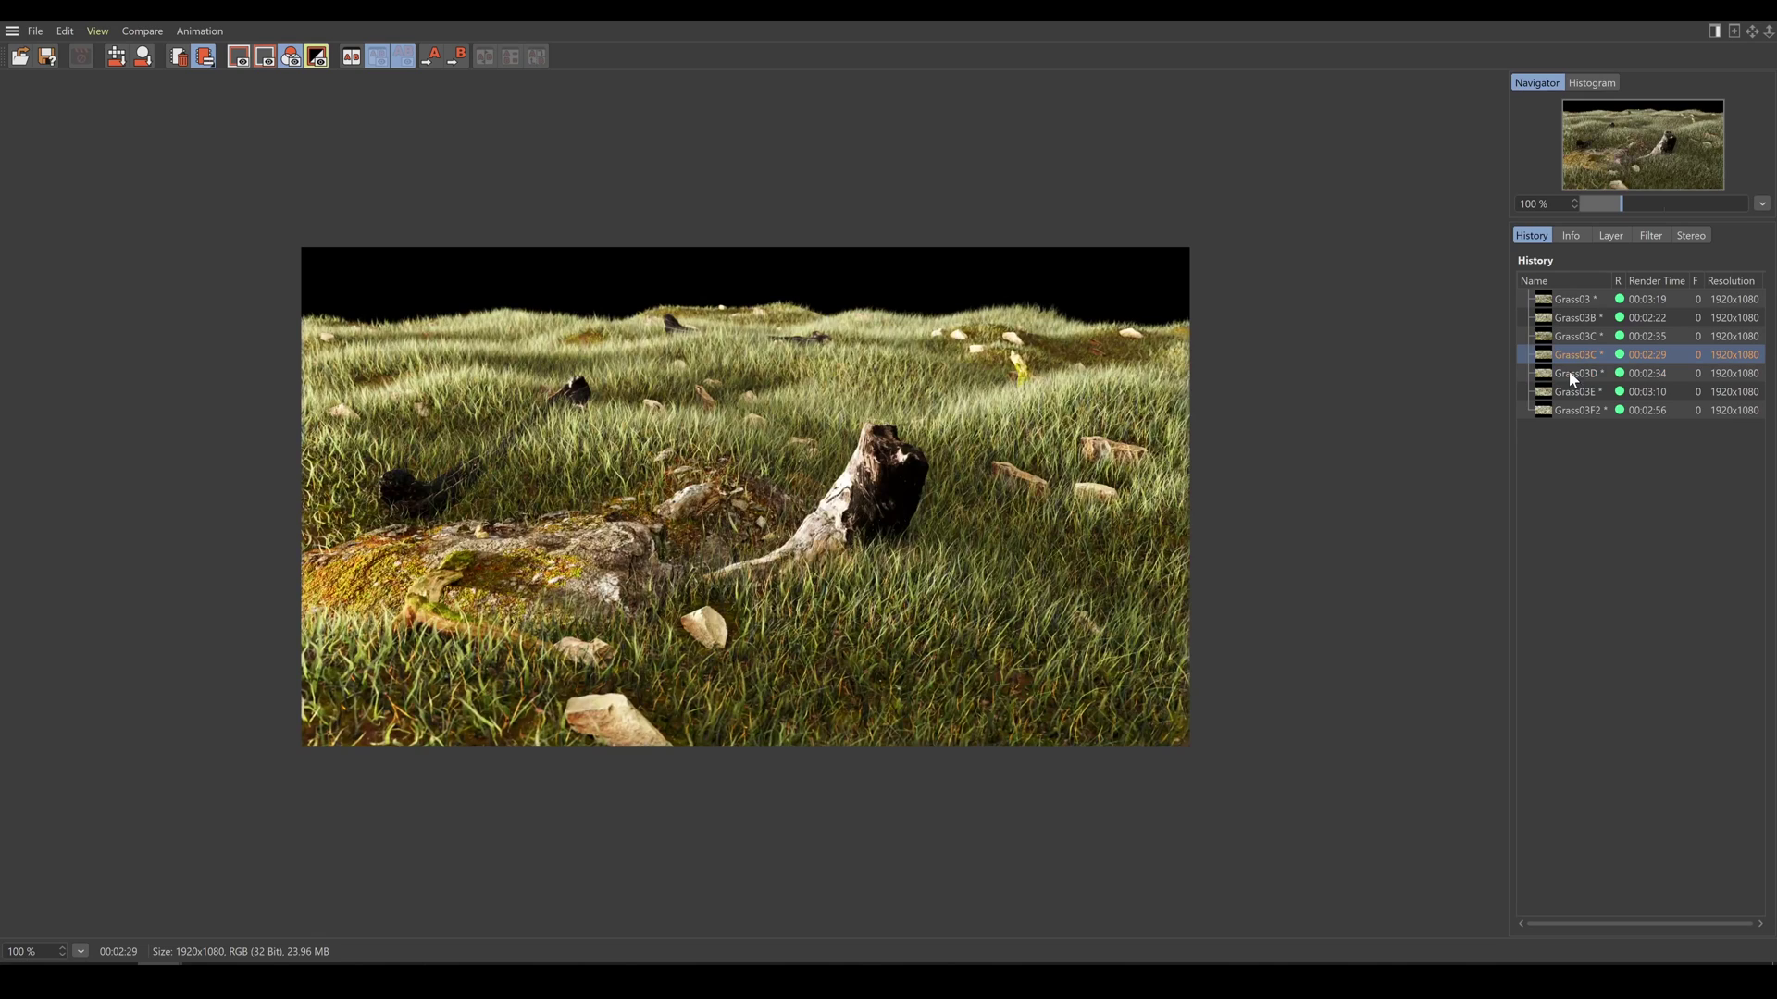
key("Up")
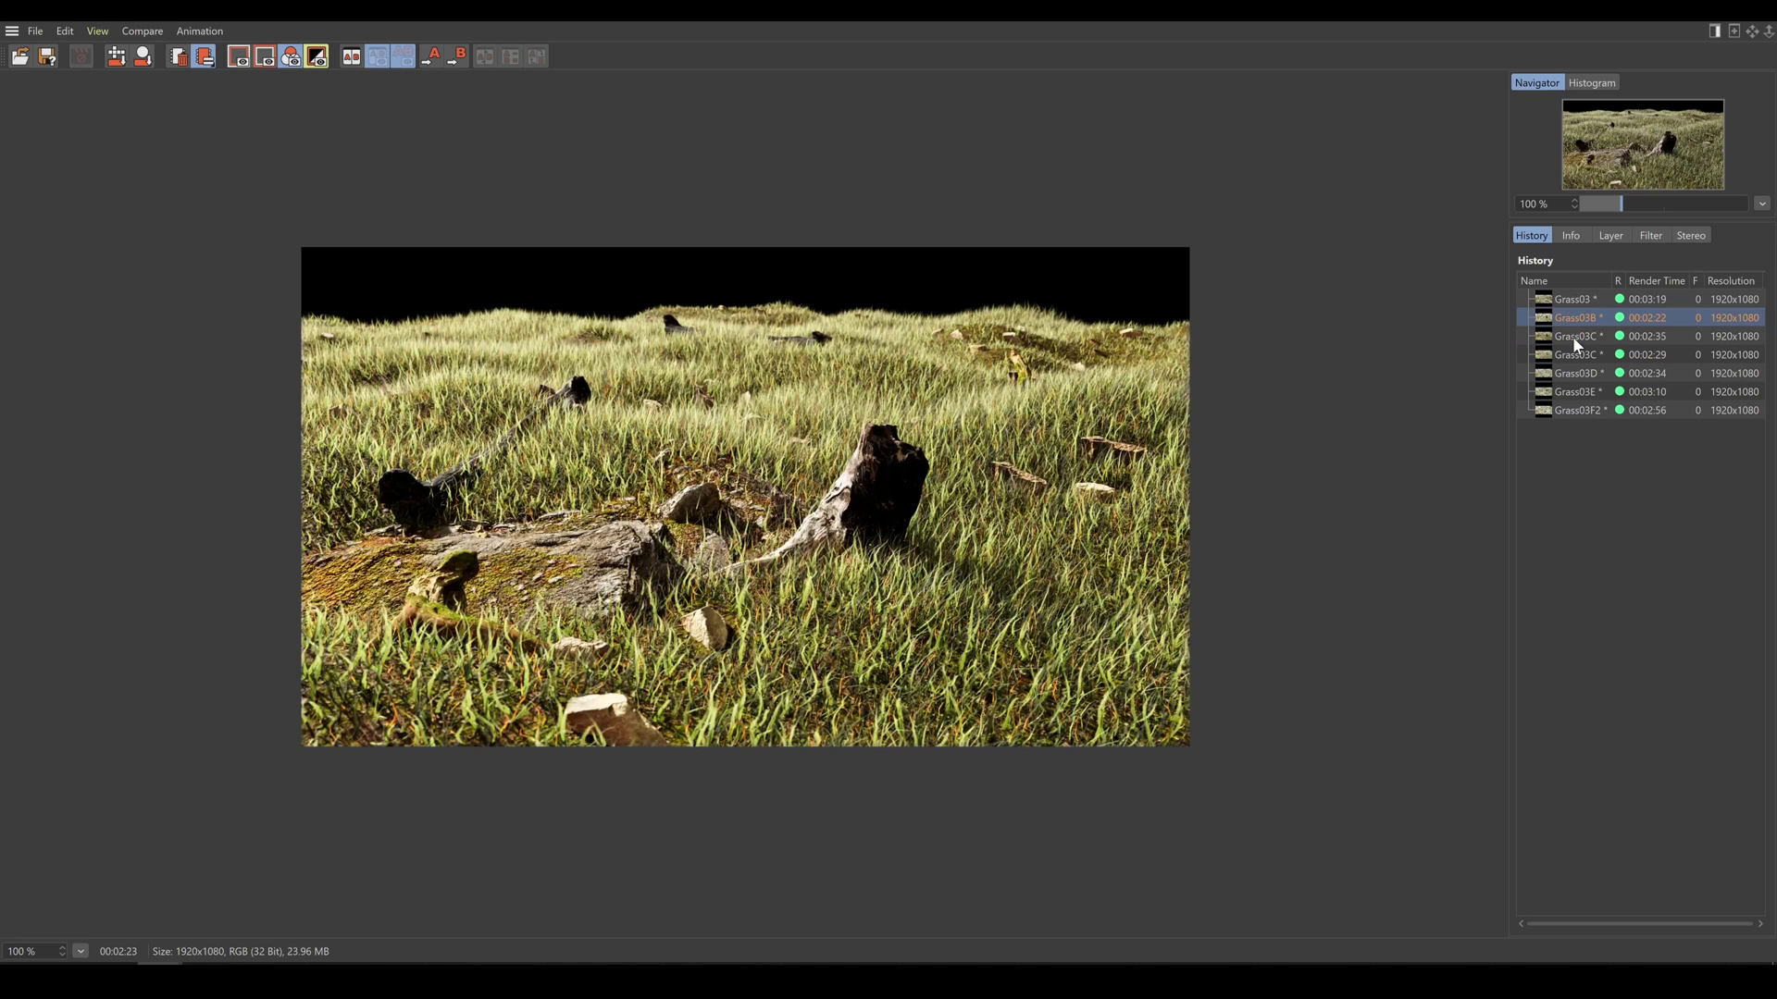
key("Up")
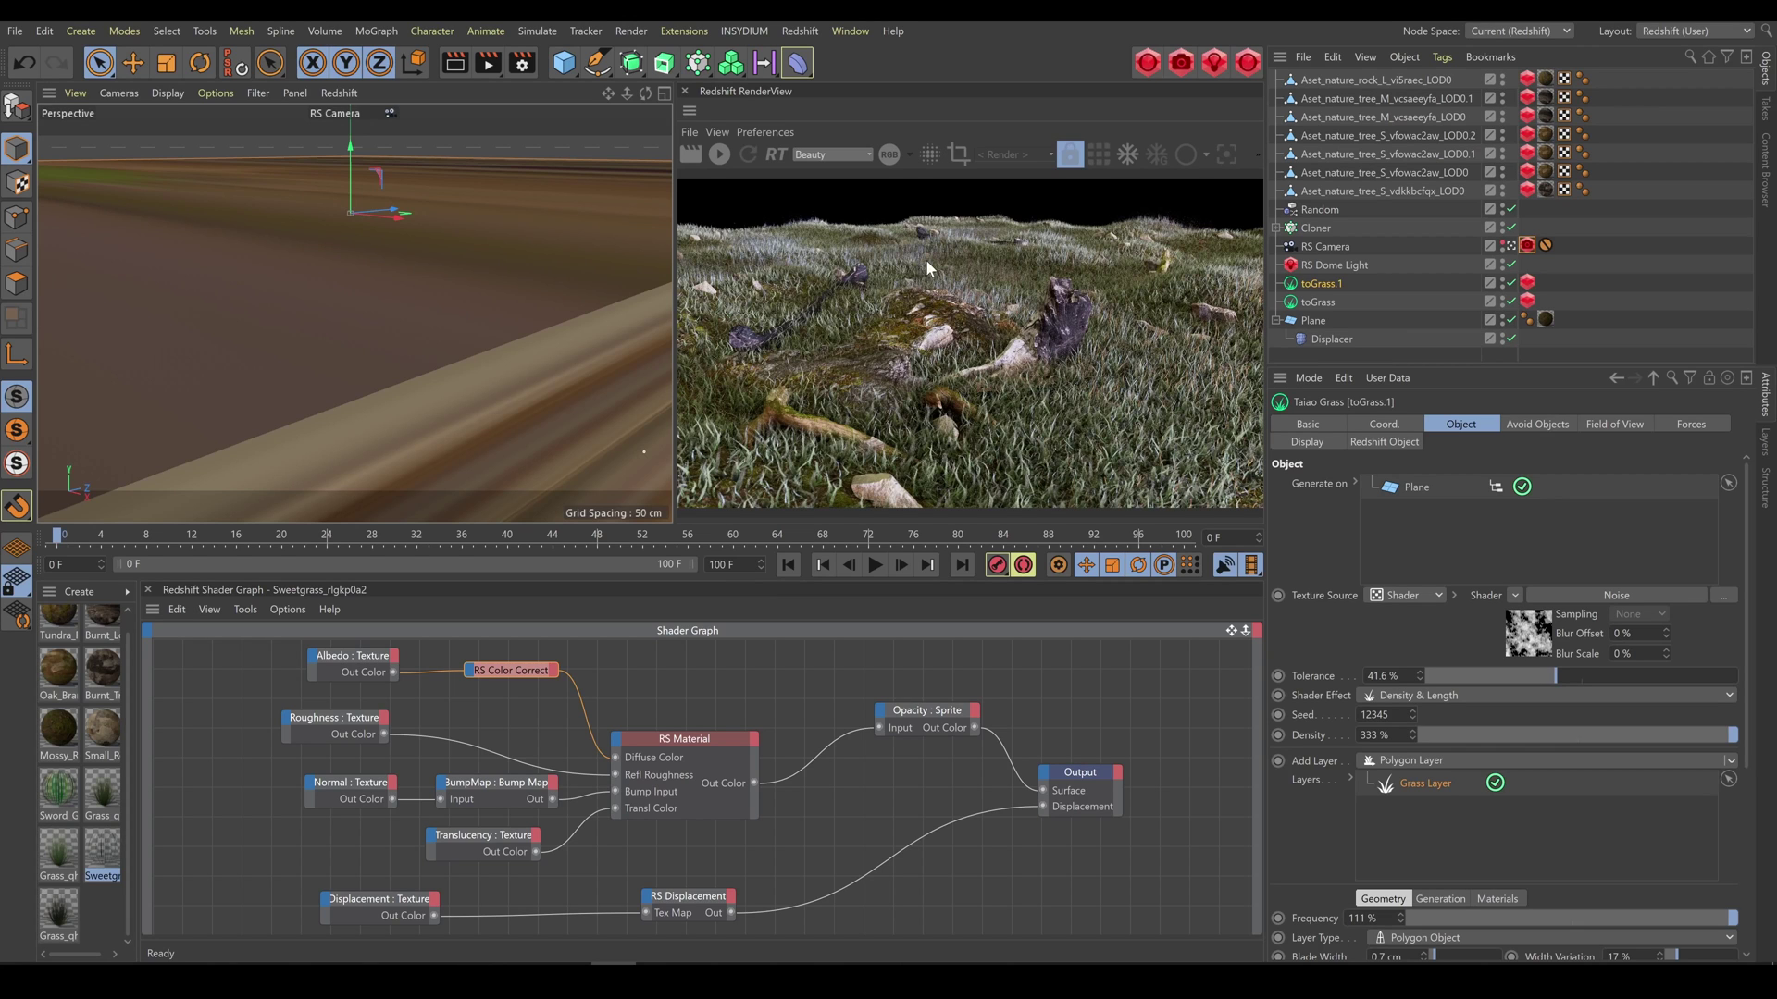
left_click(1314, 321)
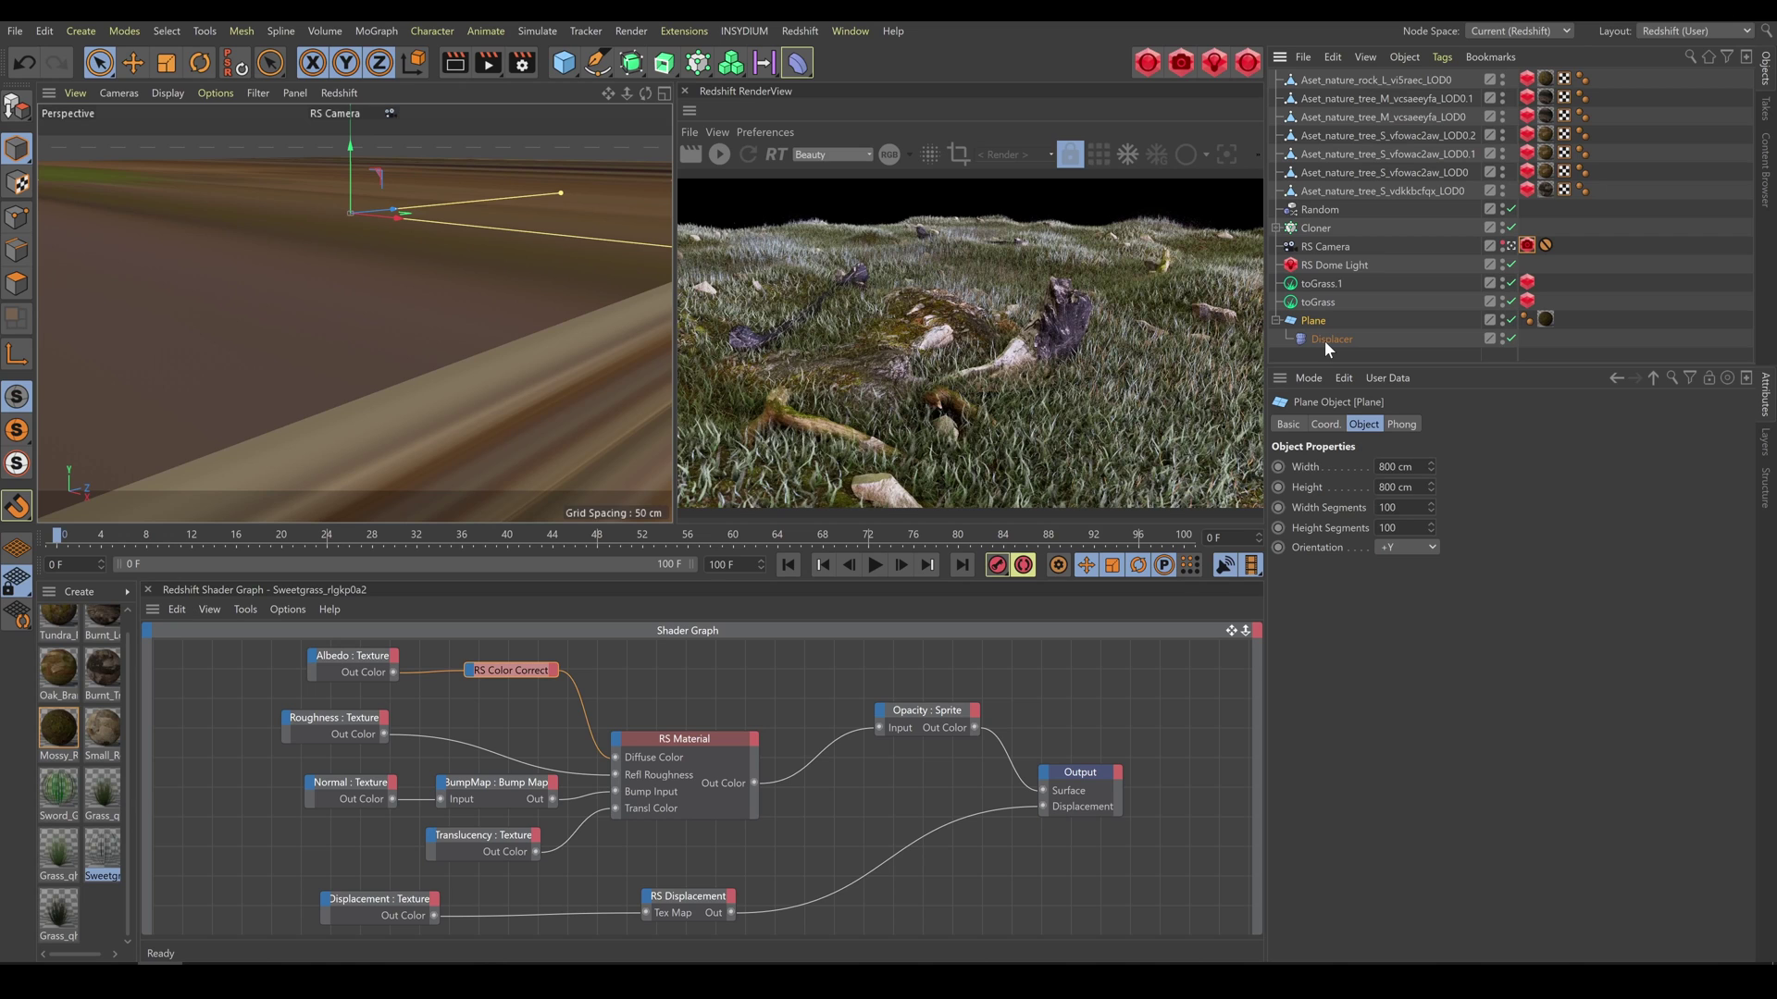
- Connect Plane and Displacer into one mesh, then show toGrass's Avoid Objects settings
left_click(1324, 341, "ctrl")
right_click(1324, 341)
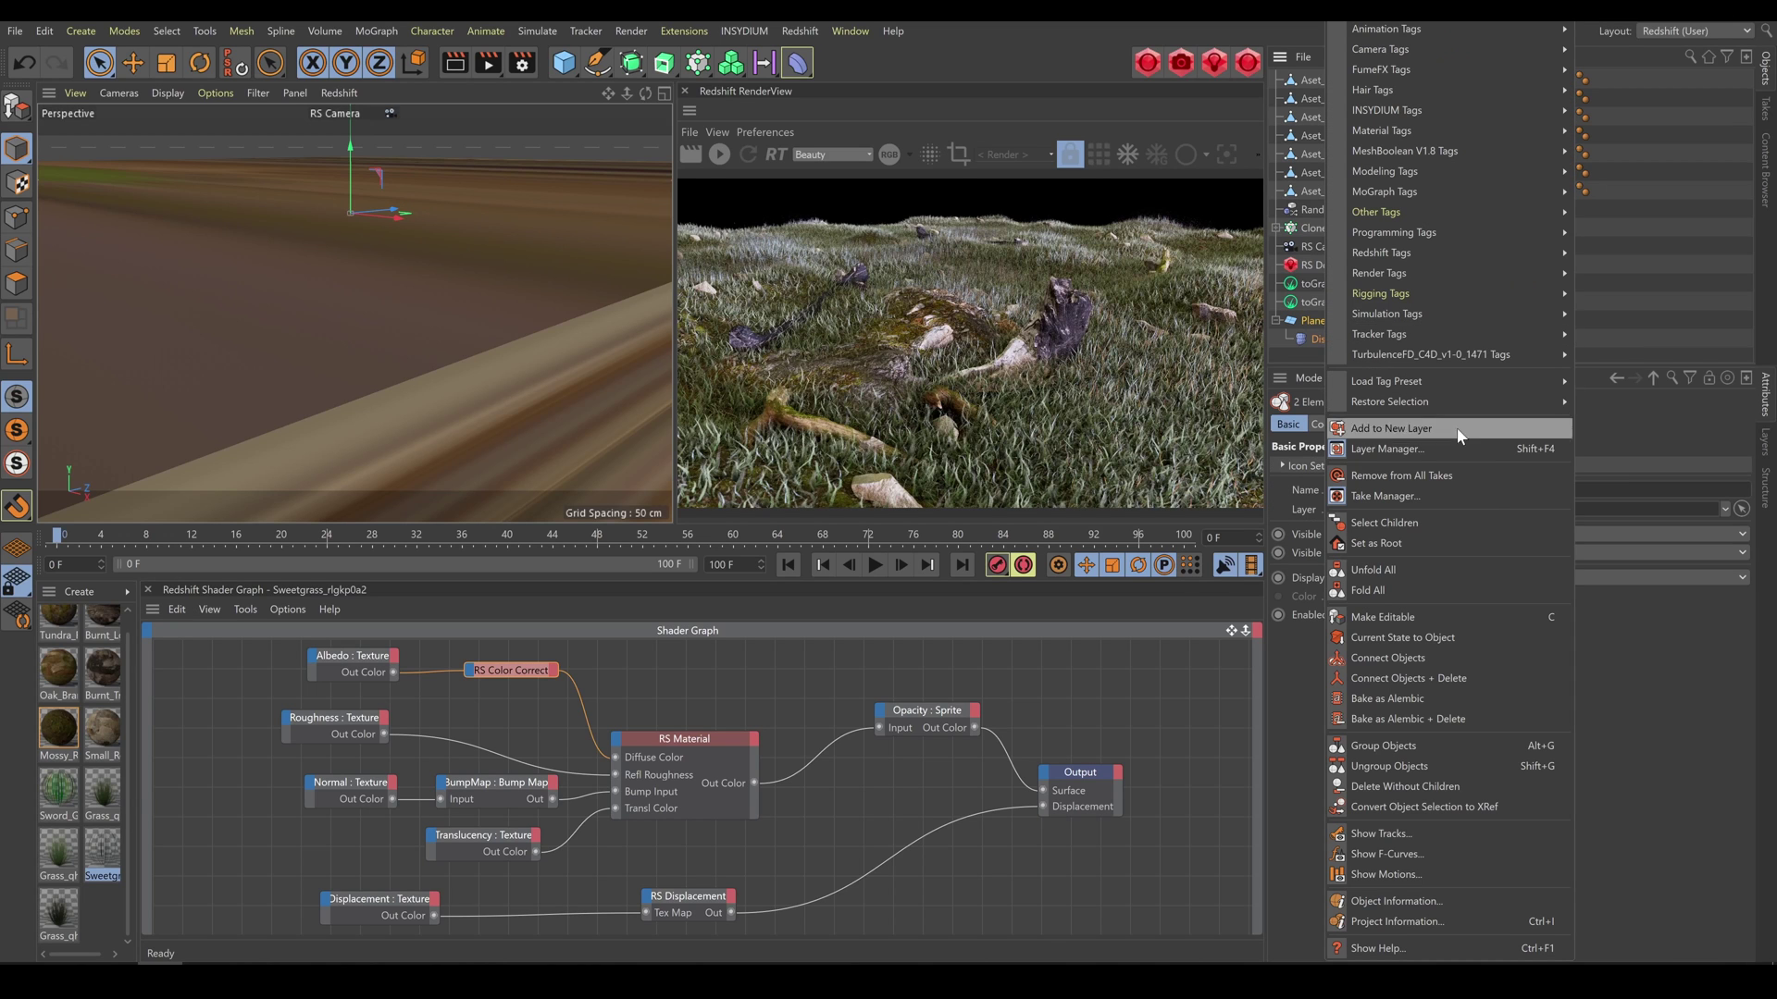
left_click(1406, 657)
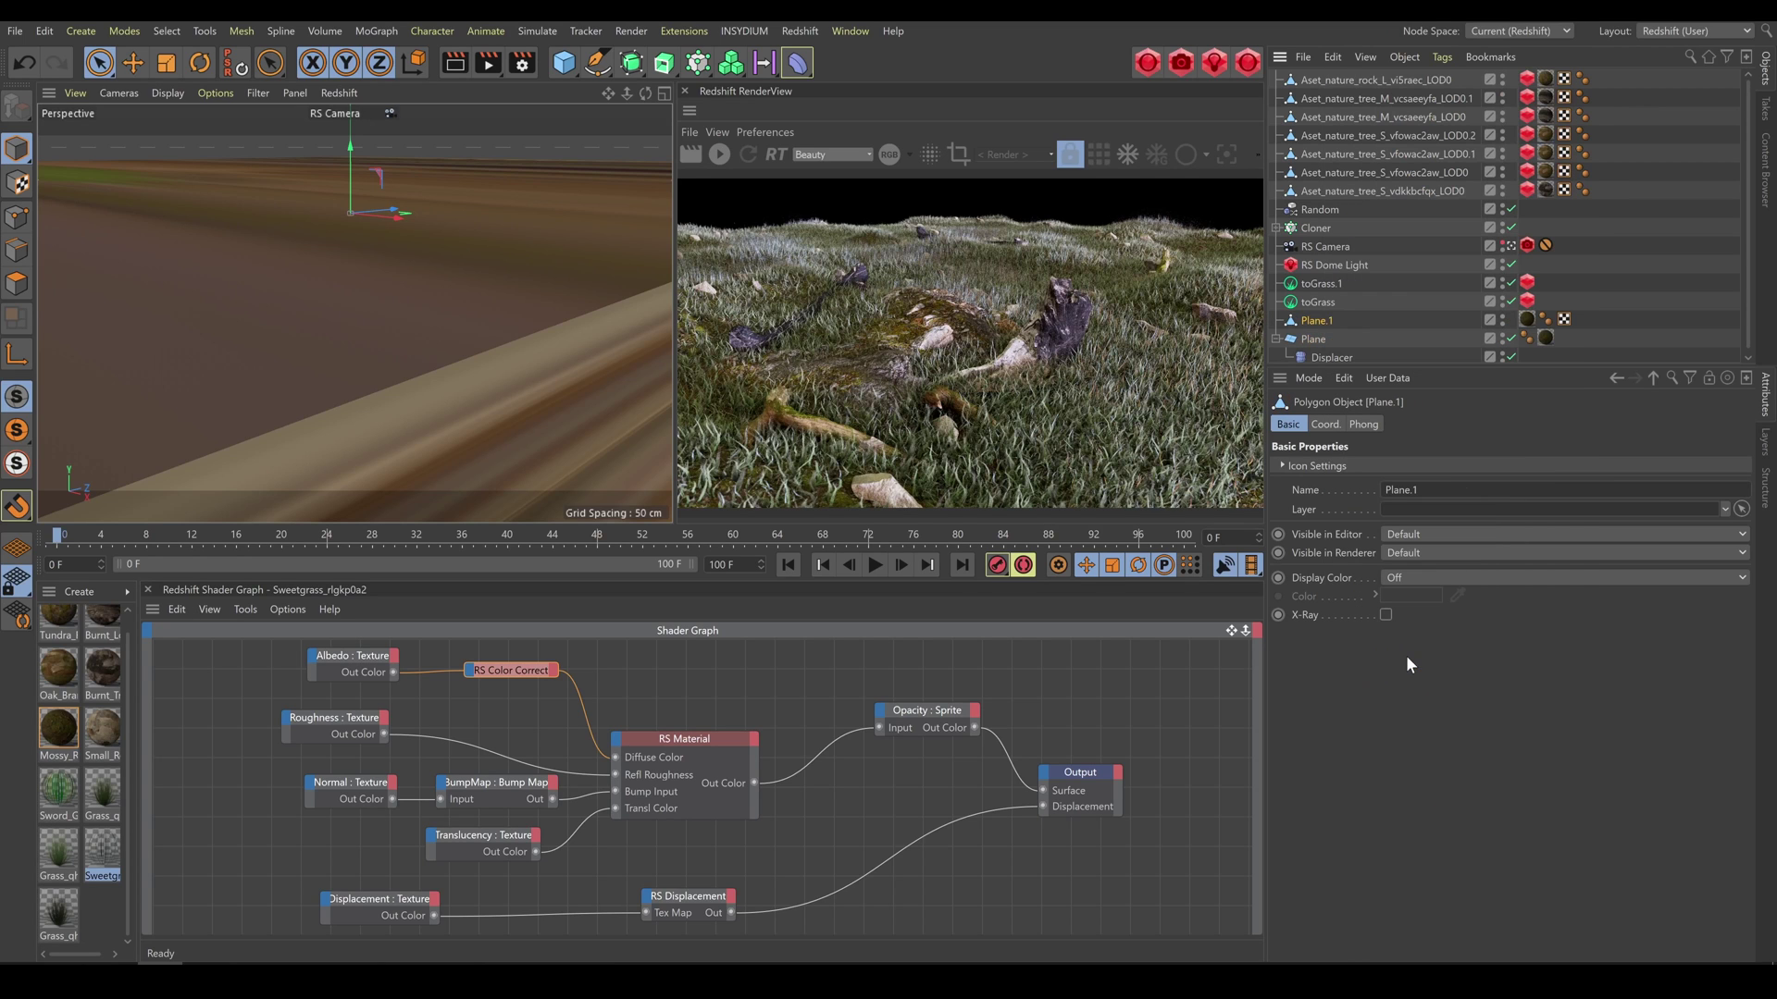
left_click(1320, 302)
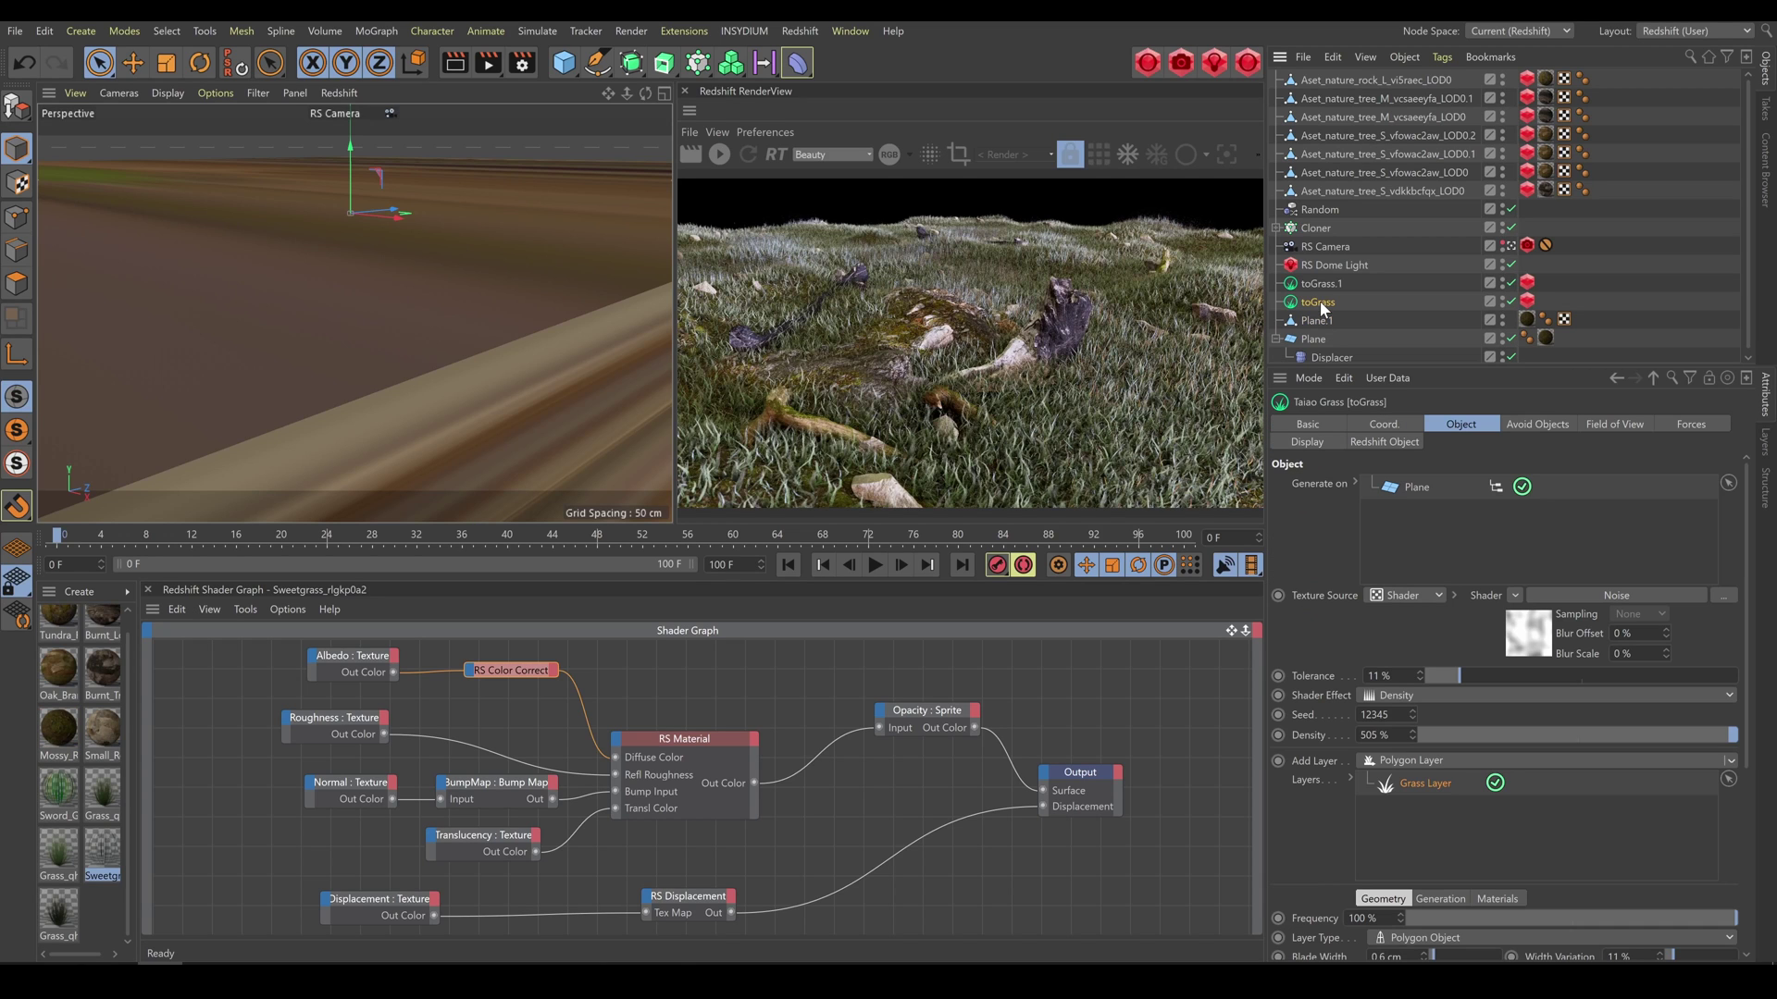
left_click(1530, 424)
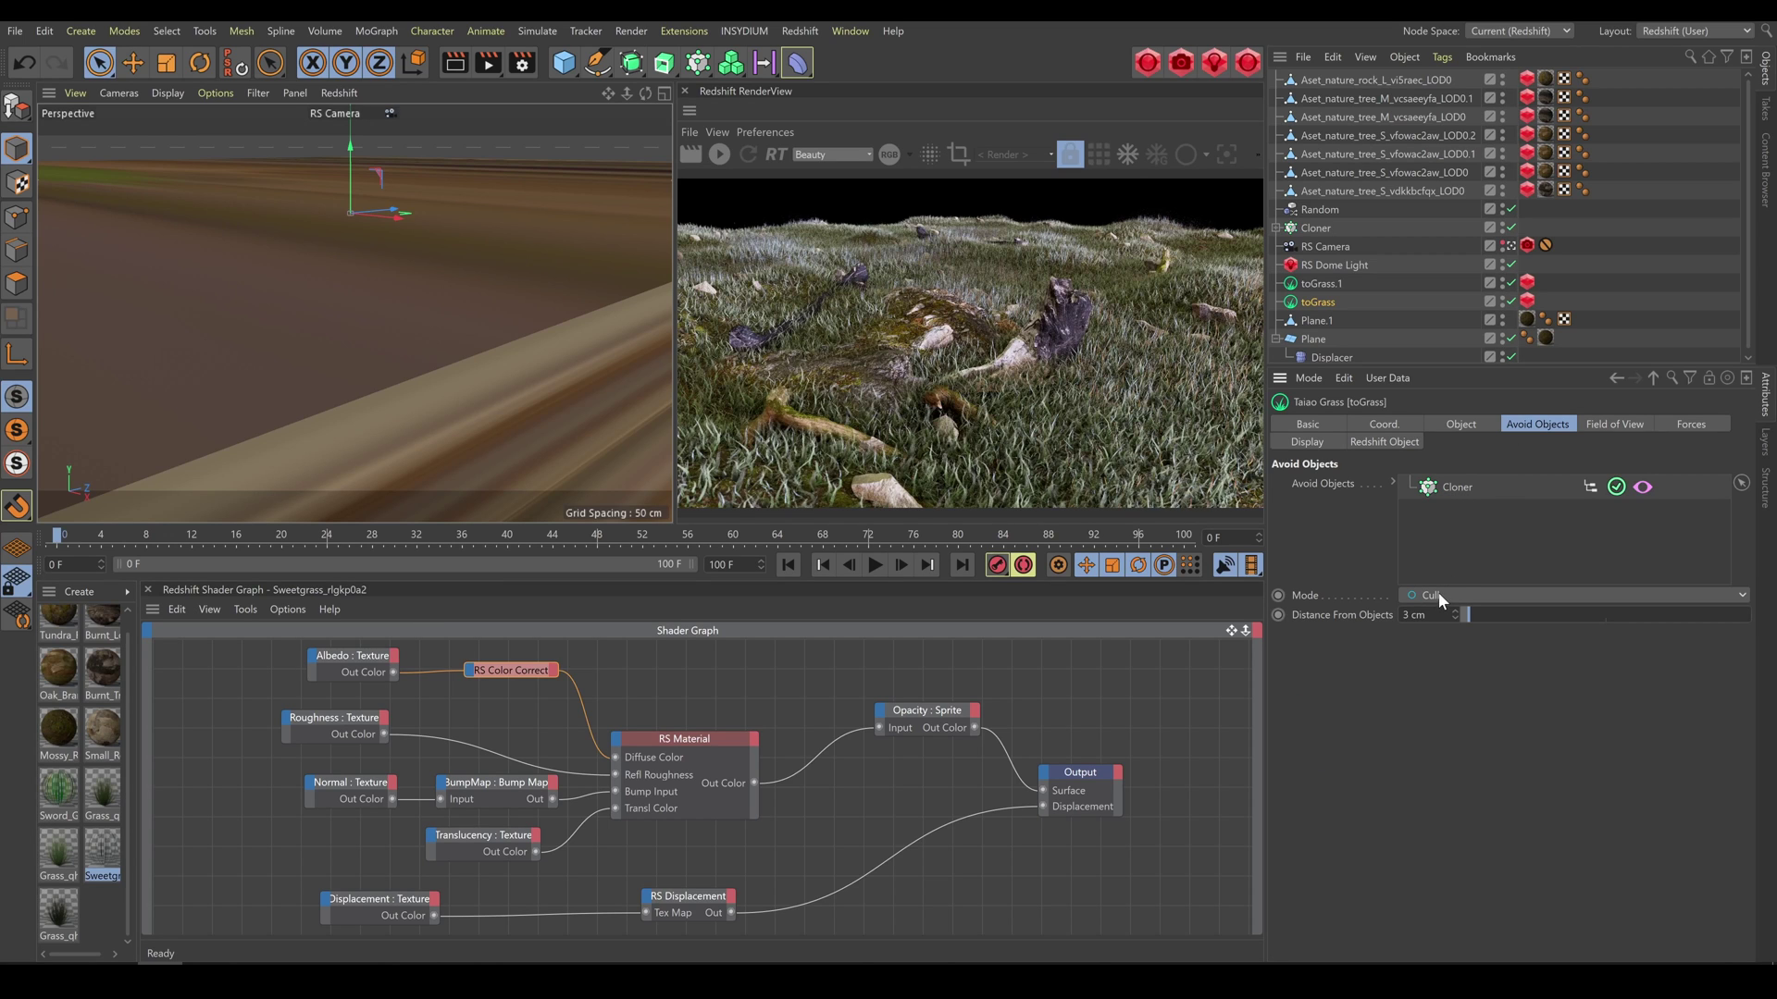
- Select the Cloner object in the Object Manager
left_click(1314, 228)
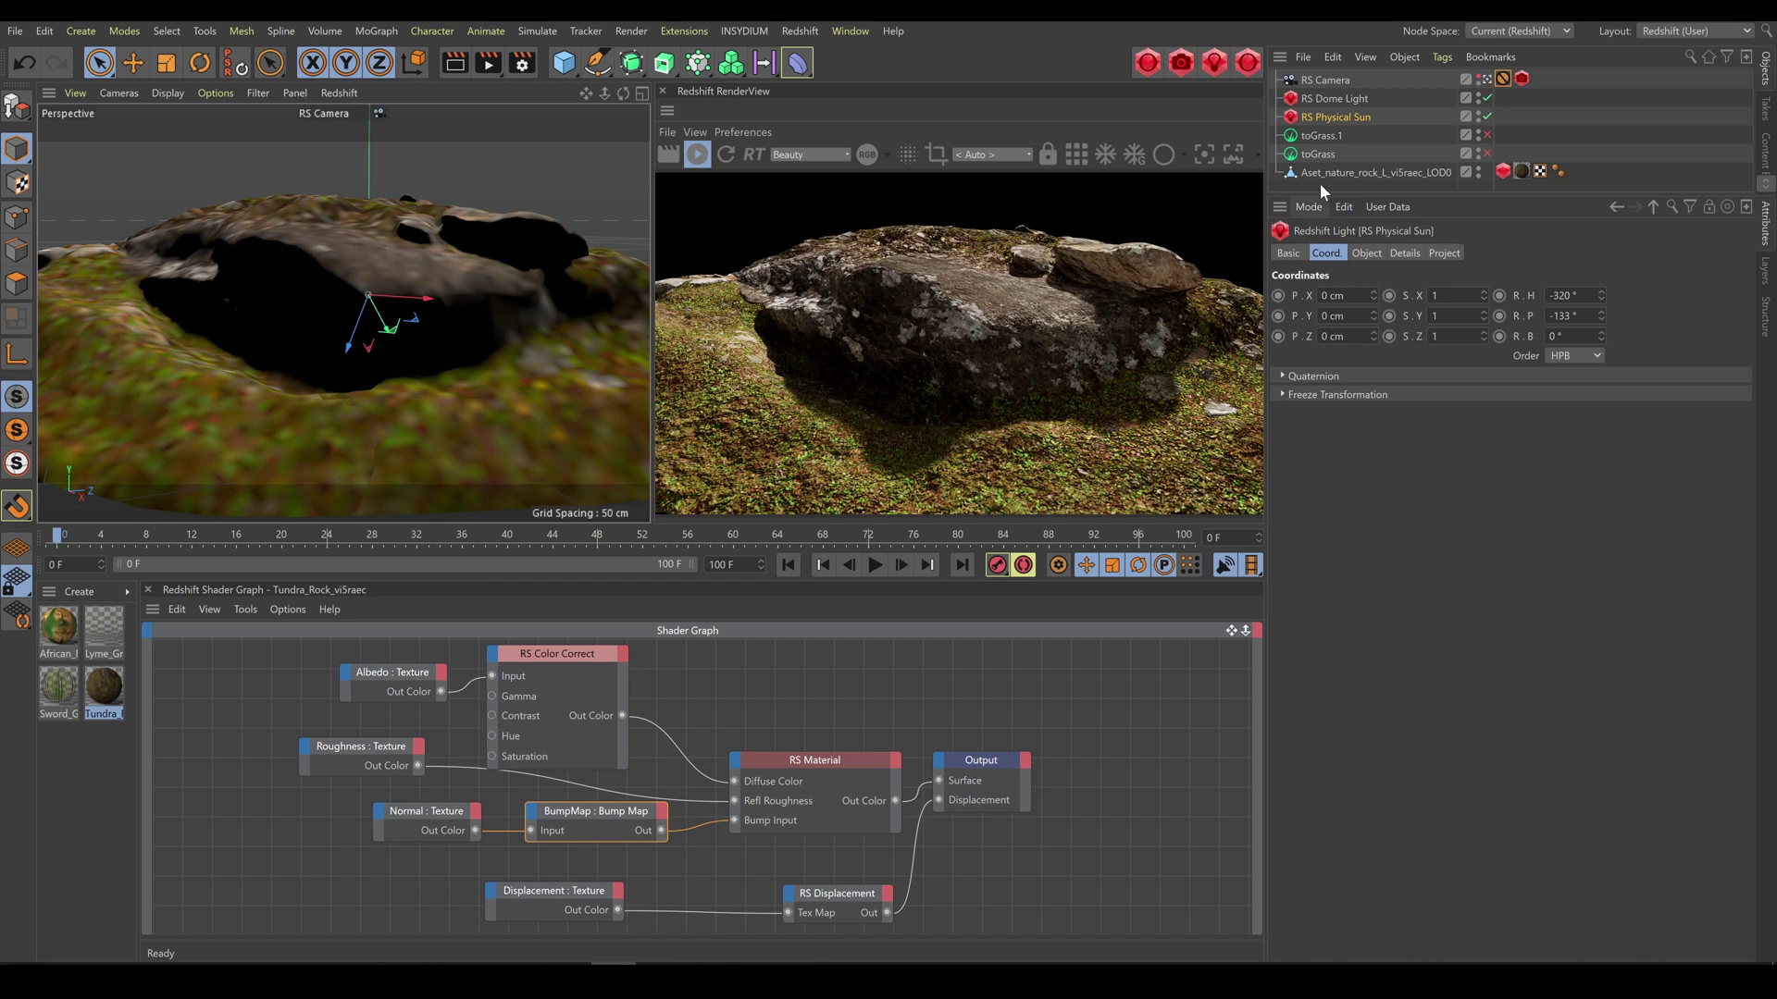
- Enable toGrass and rotate the RS Physical Sun to H -322° and P -138°
left_click(1487, 154)
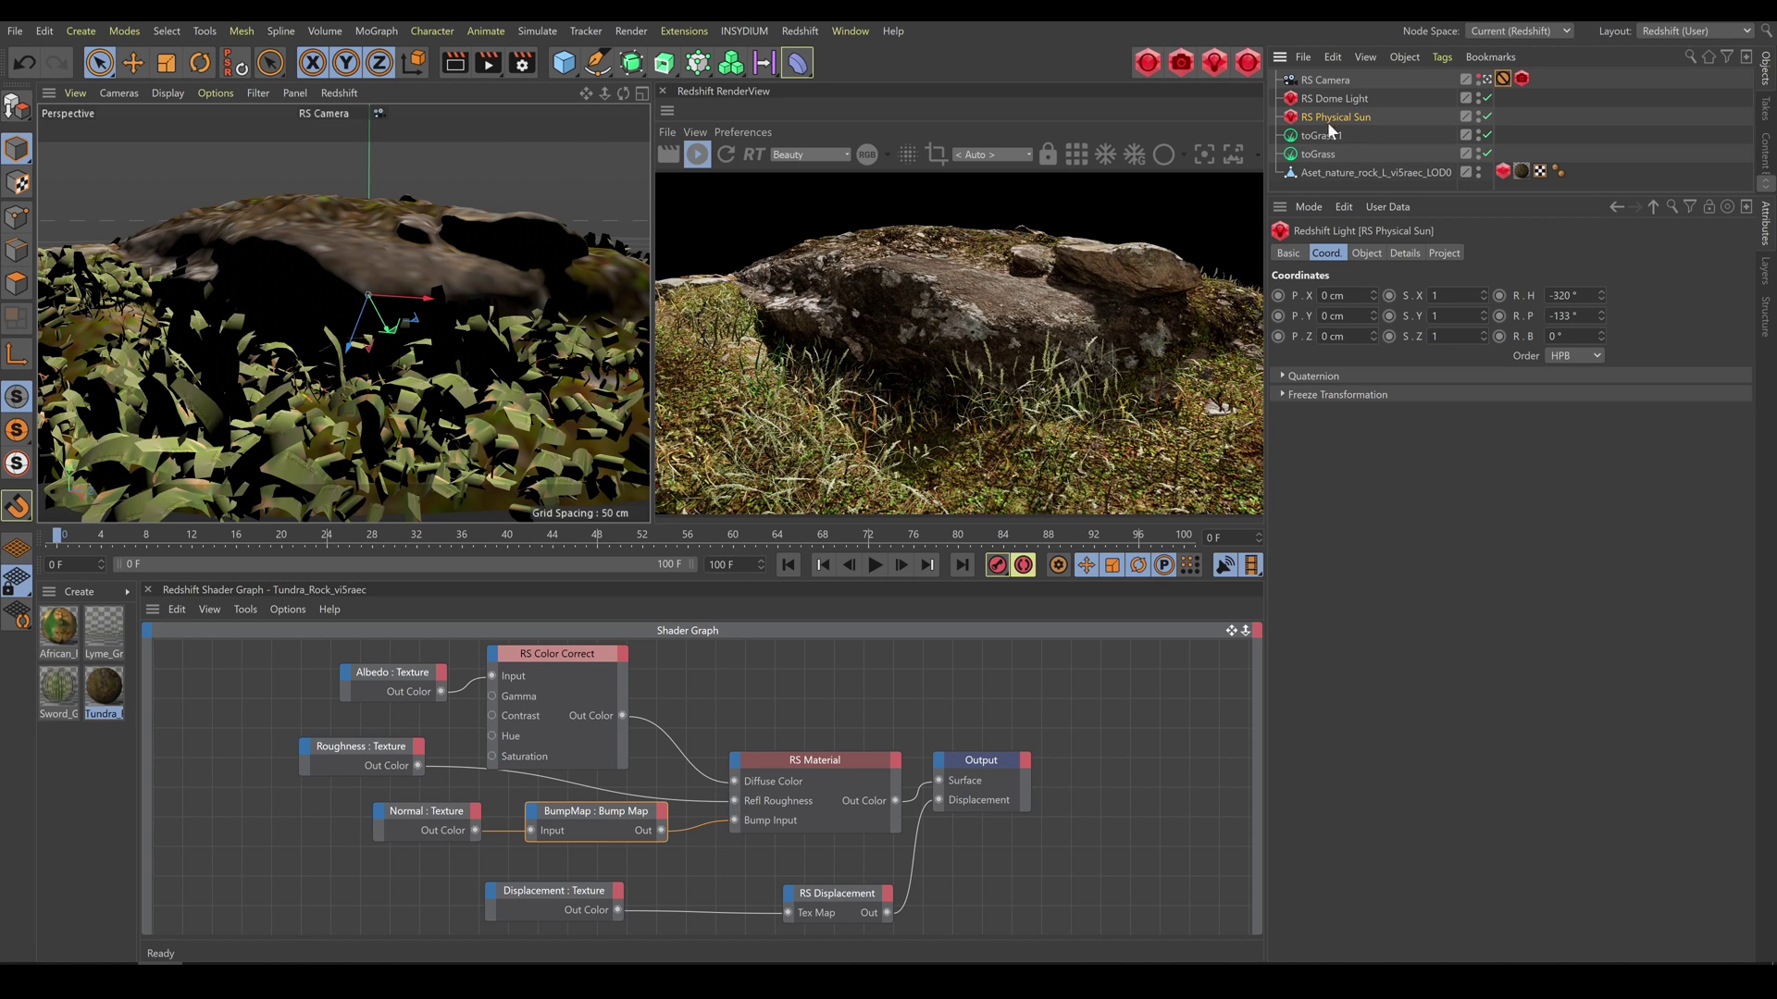
mouse_move(1601, 296)
left_mouse_down()
mouse_move(1551, 296)
mouse_move(1606, 296)
left_mouse_up()
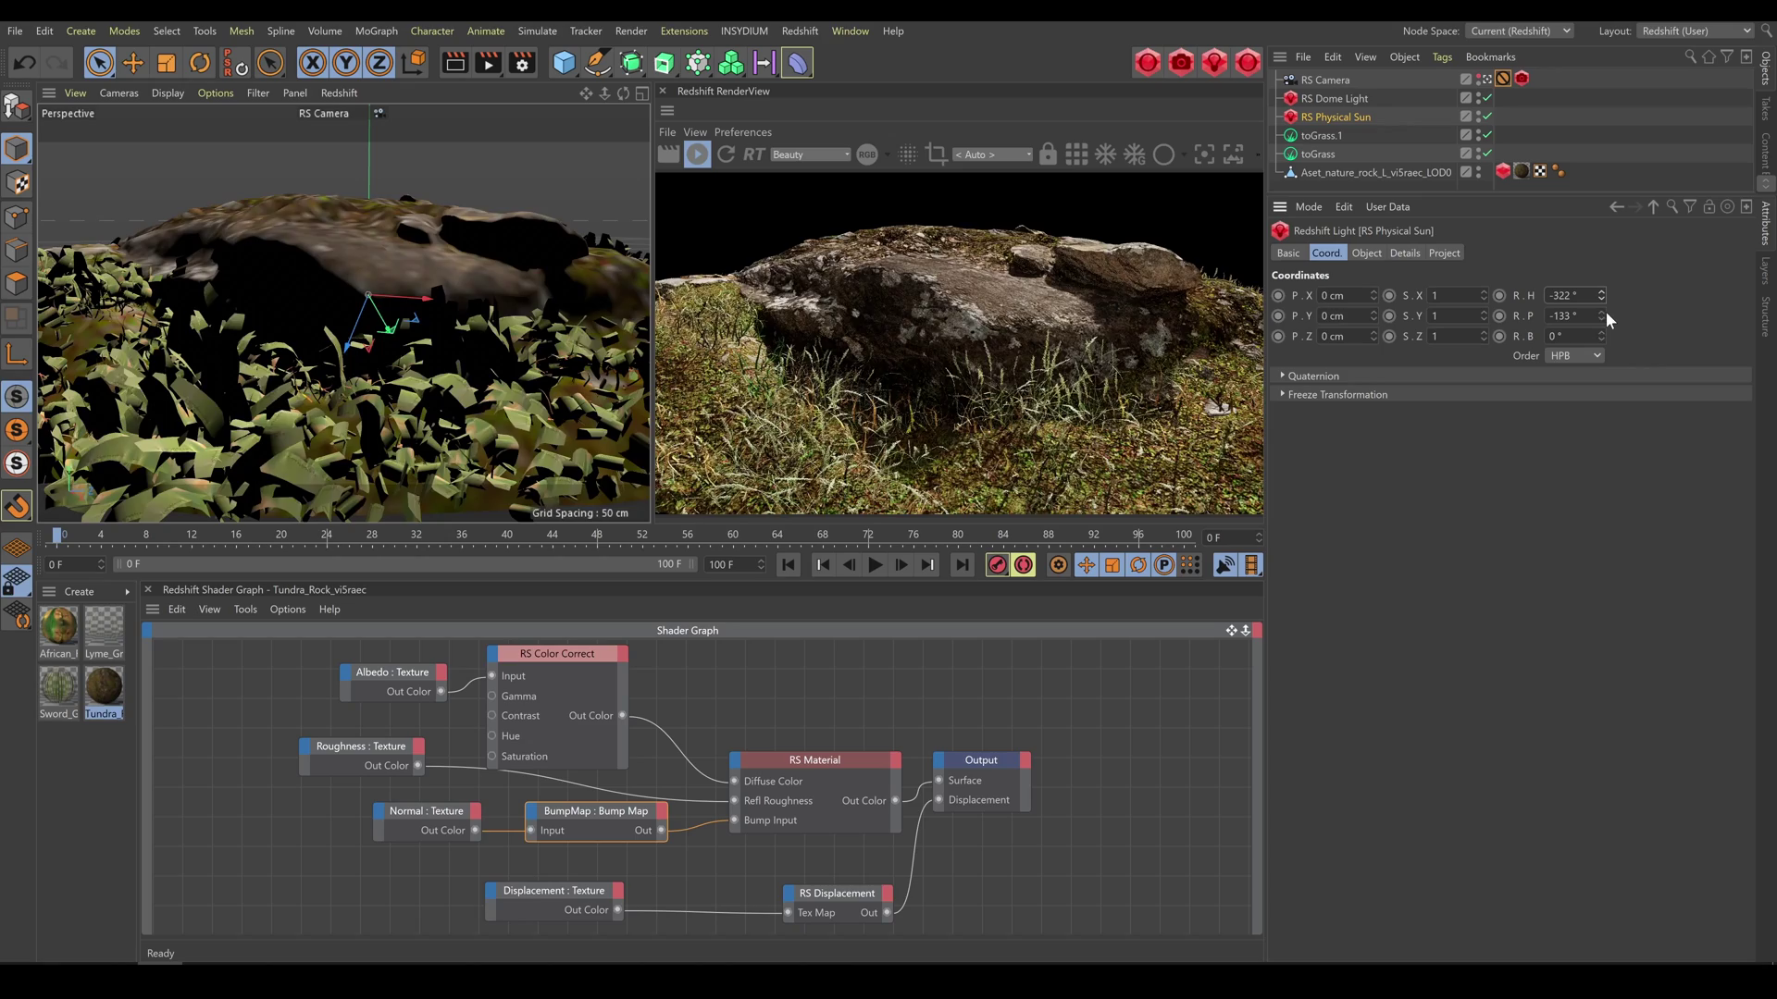
left_click_drag(1602, 318, 1597, 317)
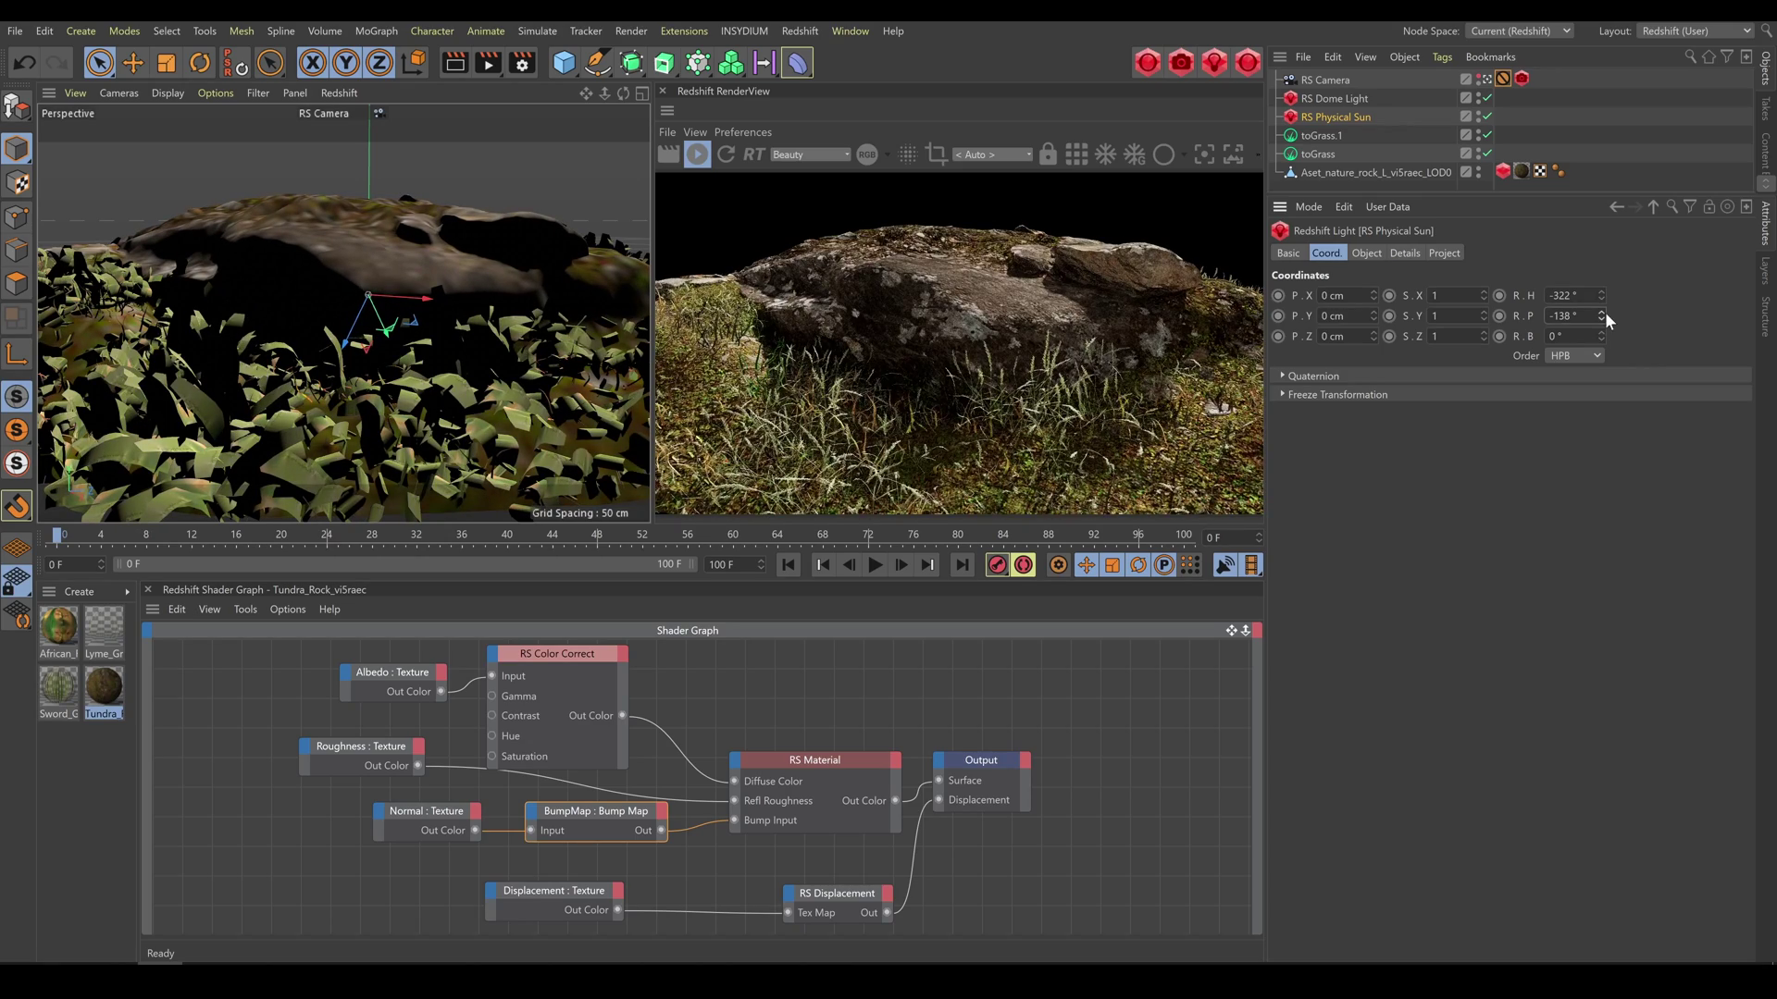
- Set toGrass's Generation Height Max to 25 %, then raise it to 68.3 %
left_click(1330, 155)
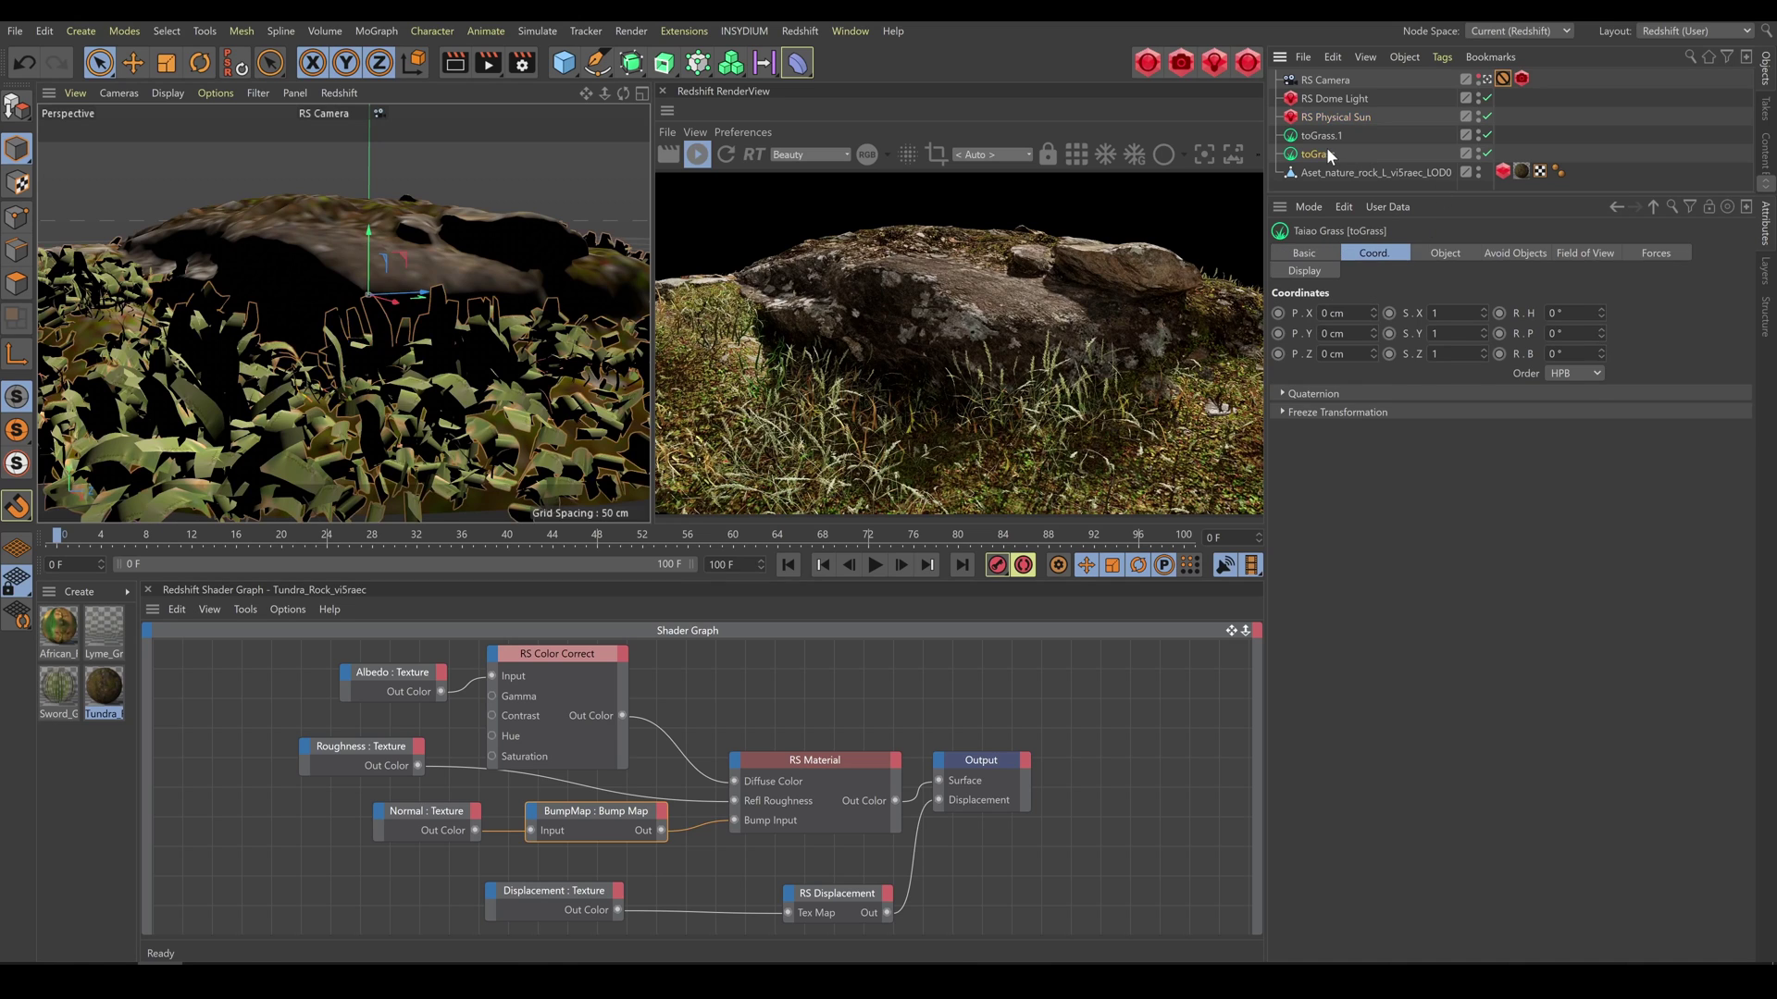
left_click(1451, 253)
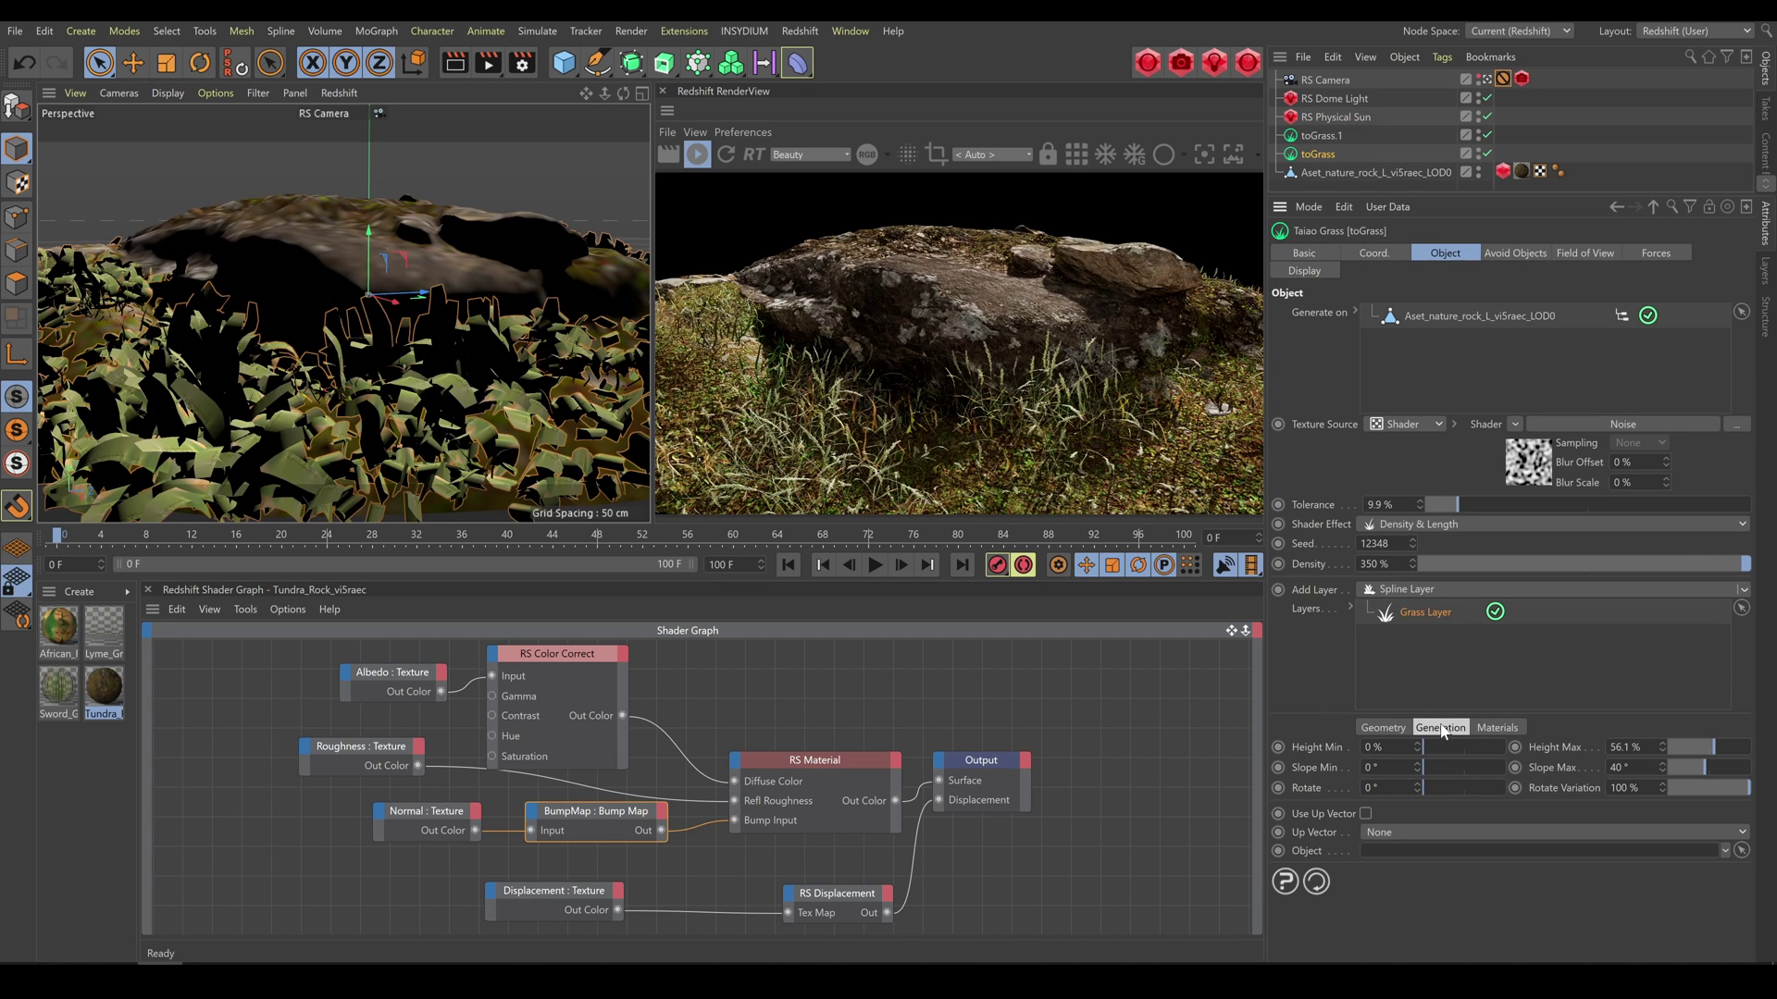
left_click(1688, 748)
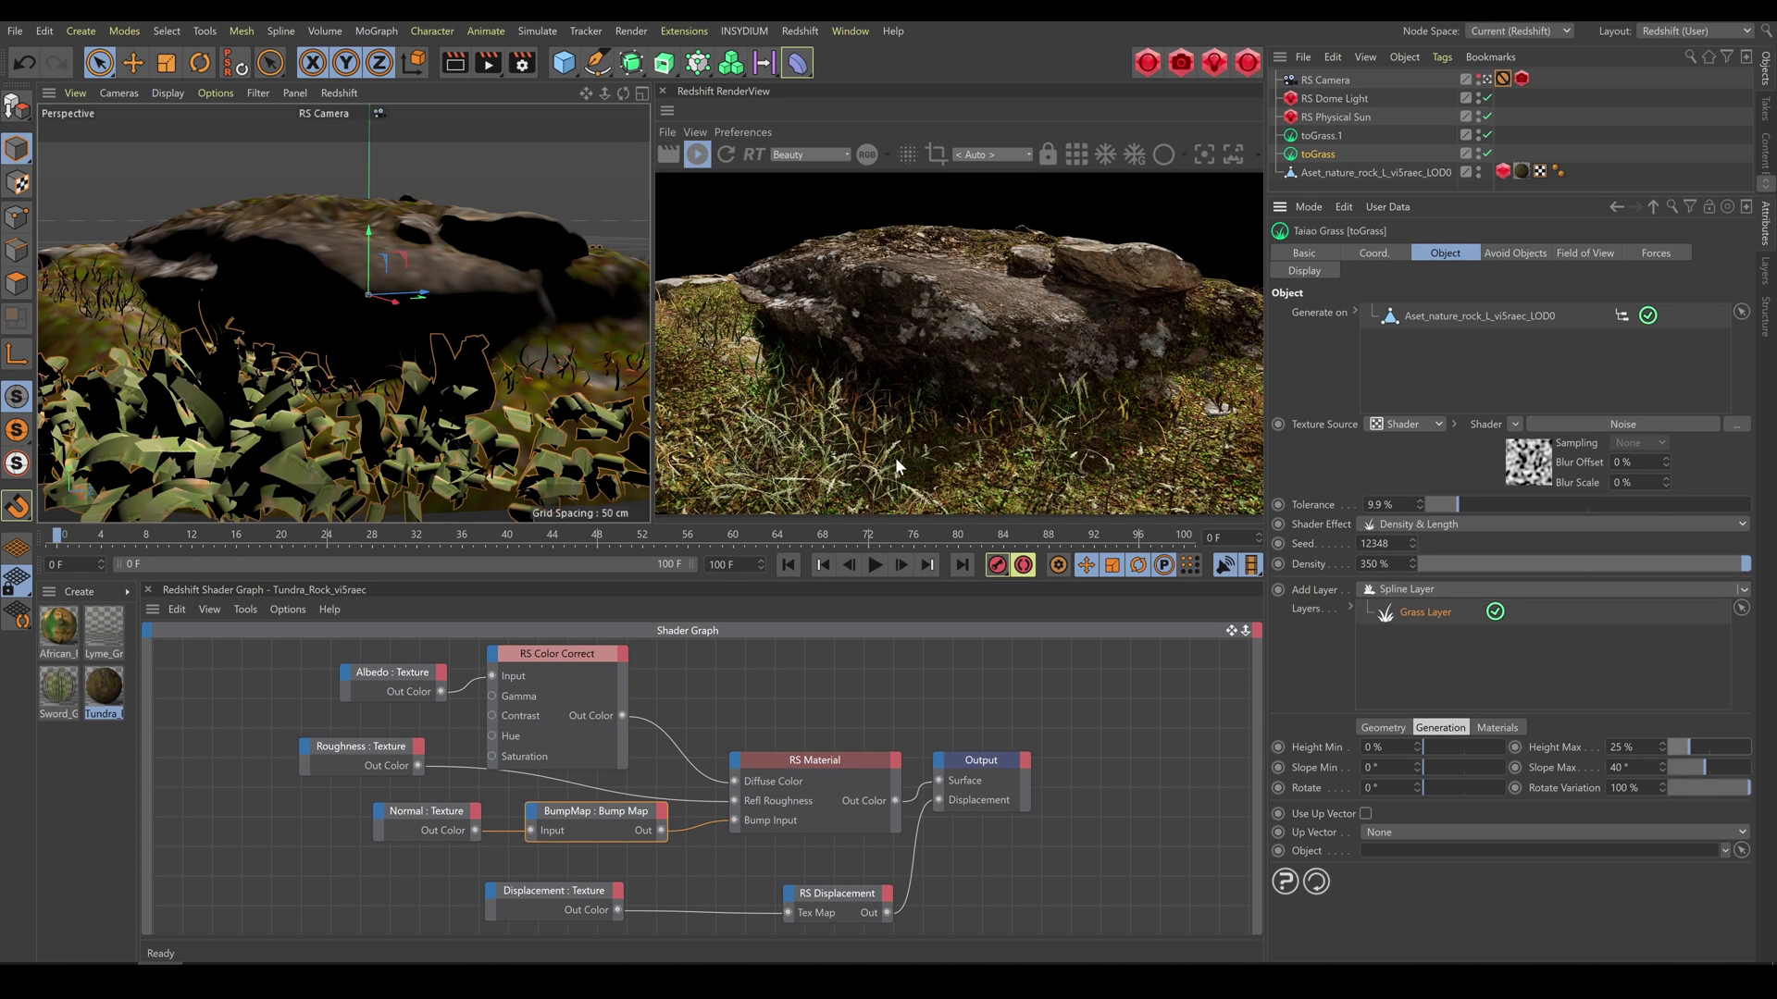
left_click(1725, 749)
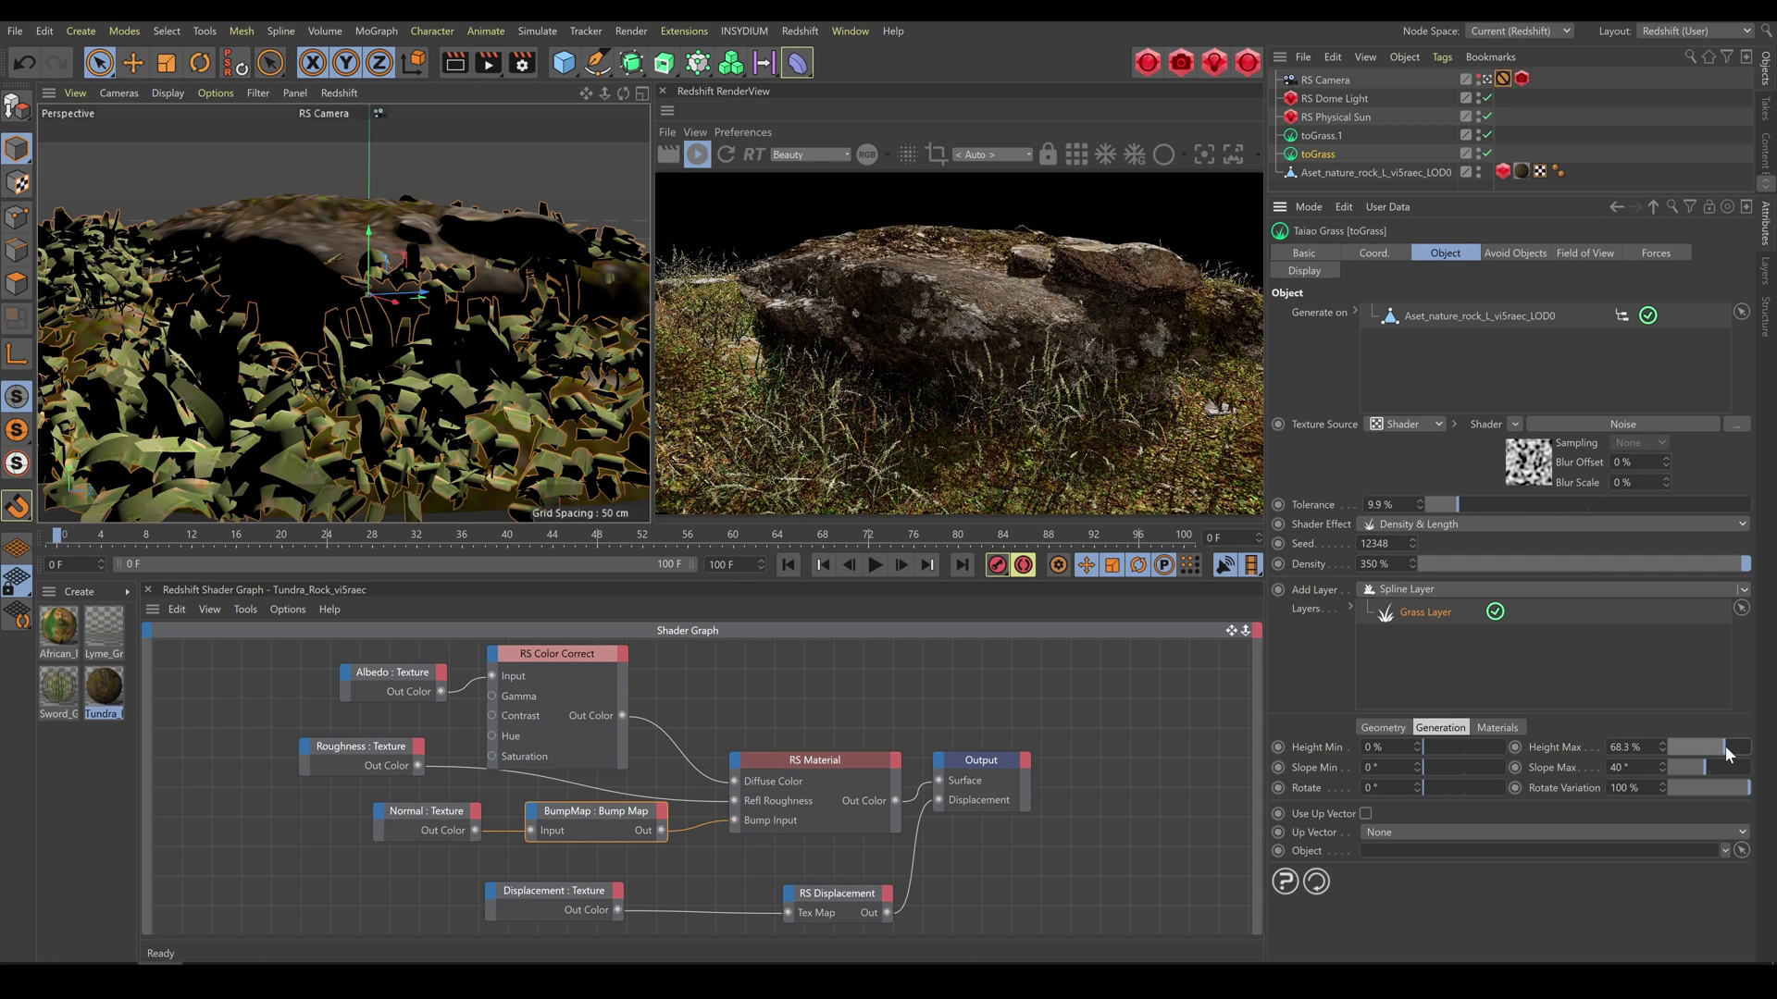